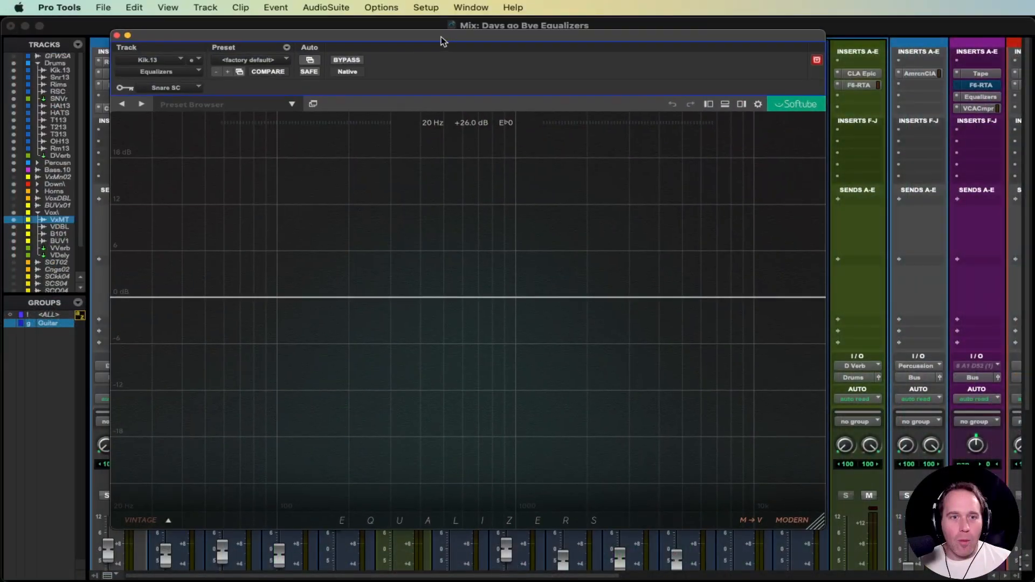
# Add a 56 Hz low cut, mid-range bell cuts, a 6.9 kHz high shelf at -5.1 dB and a high-frequency bell boost.
pyautogui.moveTo(439, 39); pyautogui.dragTo(592, 60)
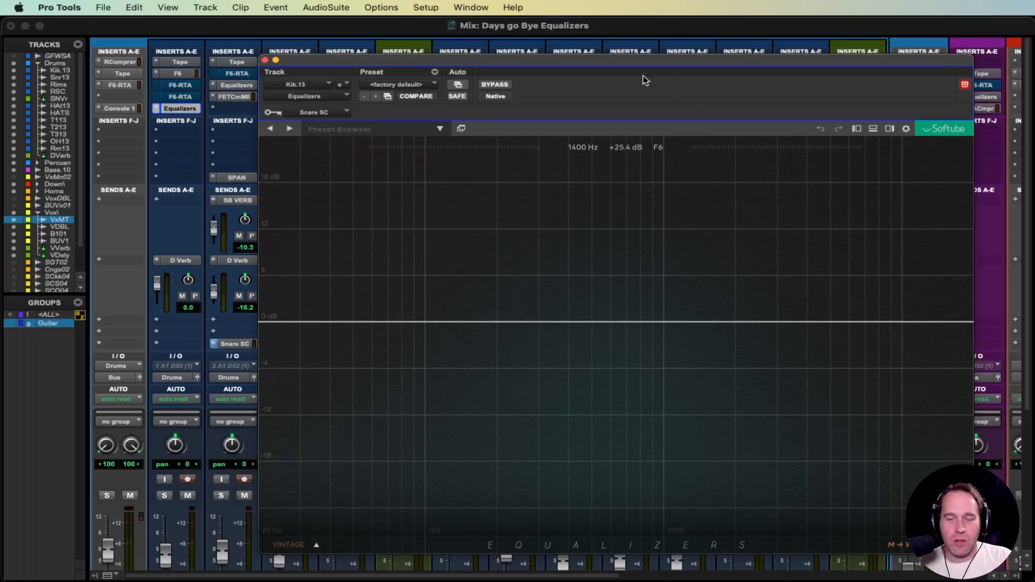
pyautogui.moveTo(631, 68); pyautogui.dragTo(431, 6)
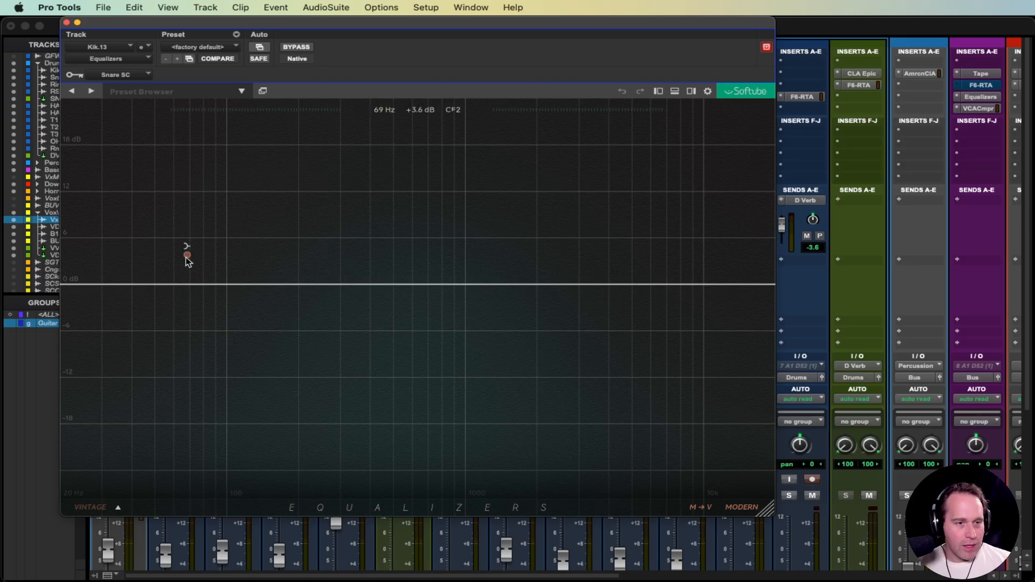
pyautogui.click(168, 284)
pyautogui.click(297, 300)
pyautogui.click(468, 317)
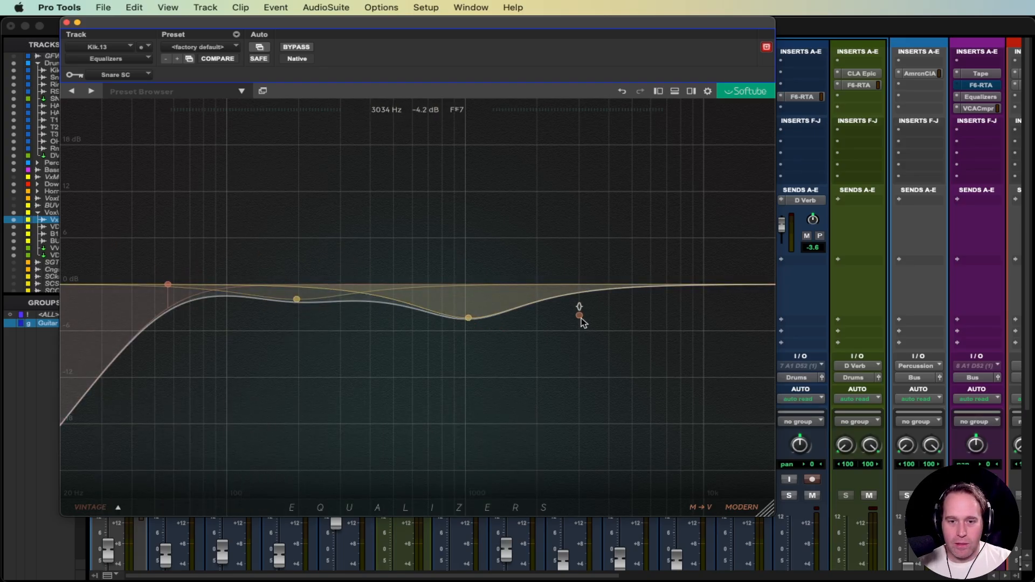
pyautogui.click(580, 316)
pyautogui.click(665, 323)
pyautogui.click(646, 264)
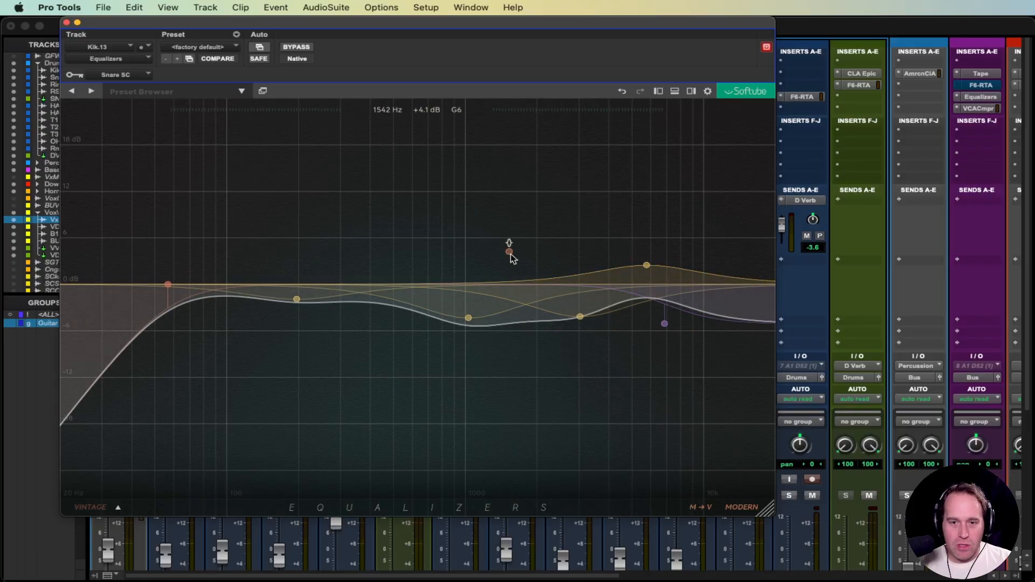
# Add bell boosts near 1.5 kHz and 265 Hz, and deeper bell cuts near 505 Hz, 2 kHz and 4.7 kHz.
pyautogui.click(510, 253)
pyautogui.click(327, 237)
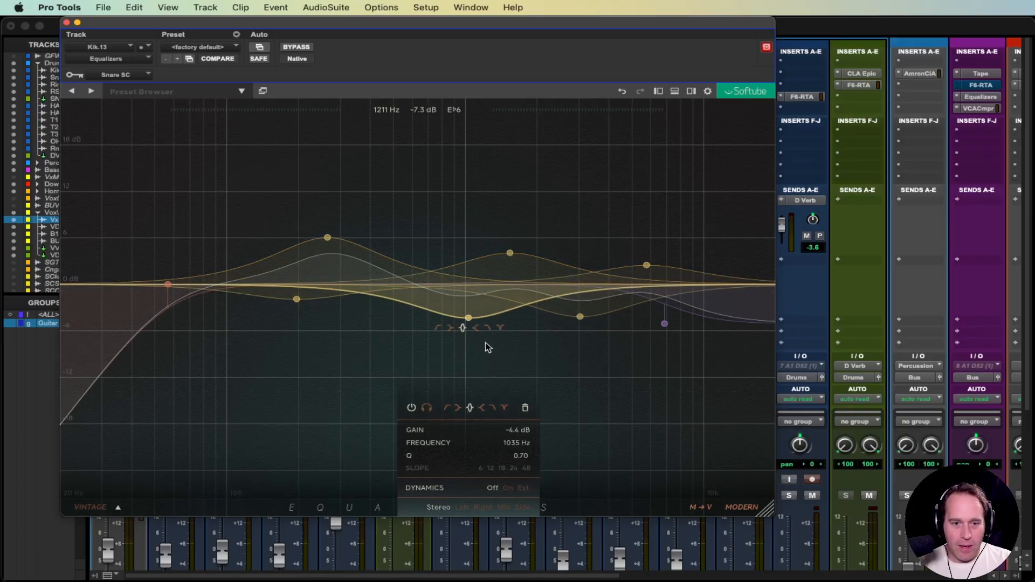
pyautogui.click(394, 347)
pyautogui.click(537, 357)
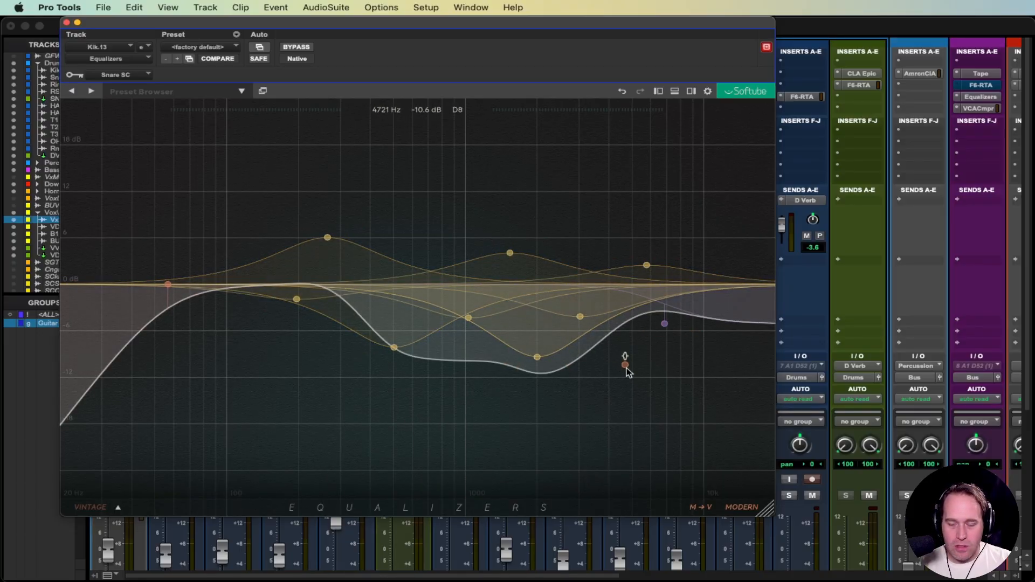
pyautogui.click(625, 367)
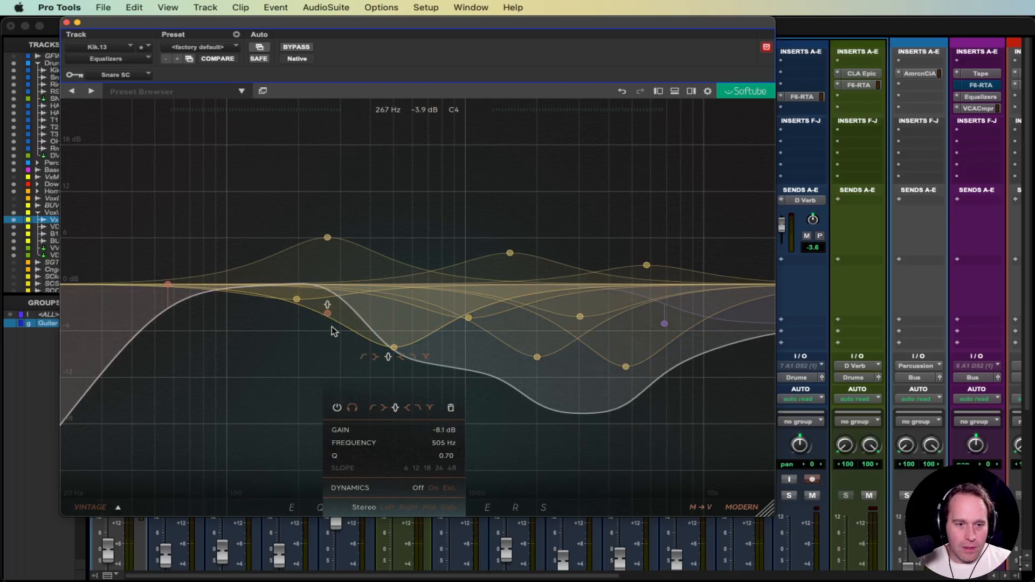
# Switch to settings slot C and add a bell band at about 358 Hz with 0 dB gain and dynamics on.
pyautogui.click(692, 91)
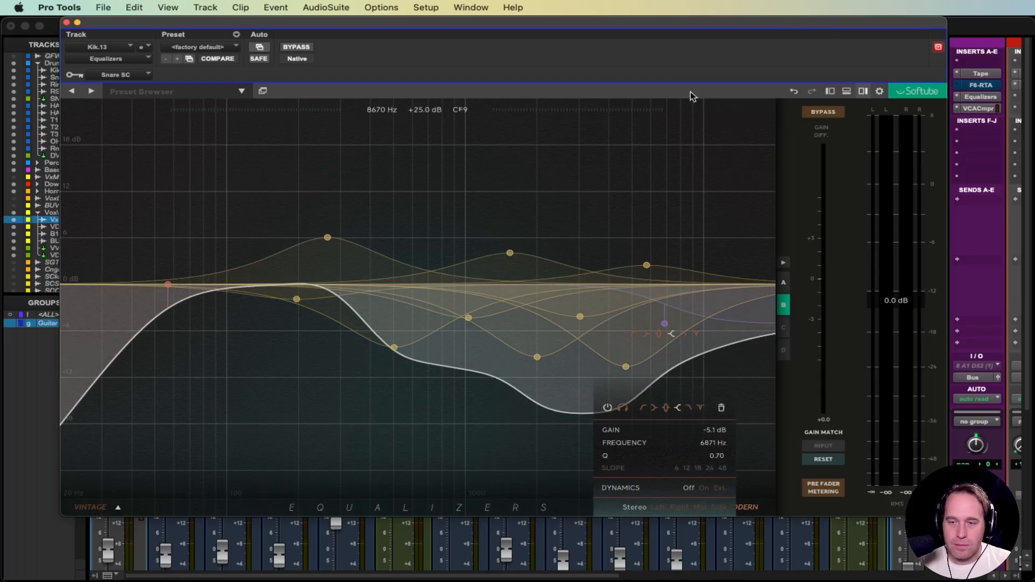
pyautogui.click(784, 327)
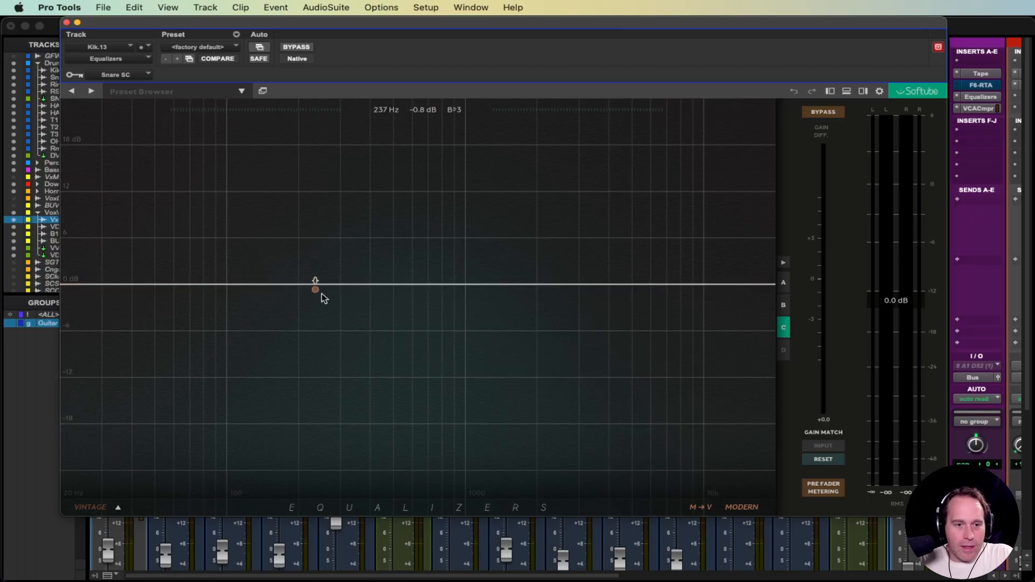
pyautogui.click(357, 289)
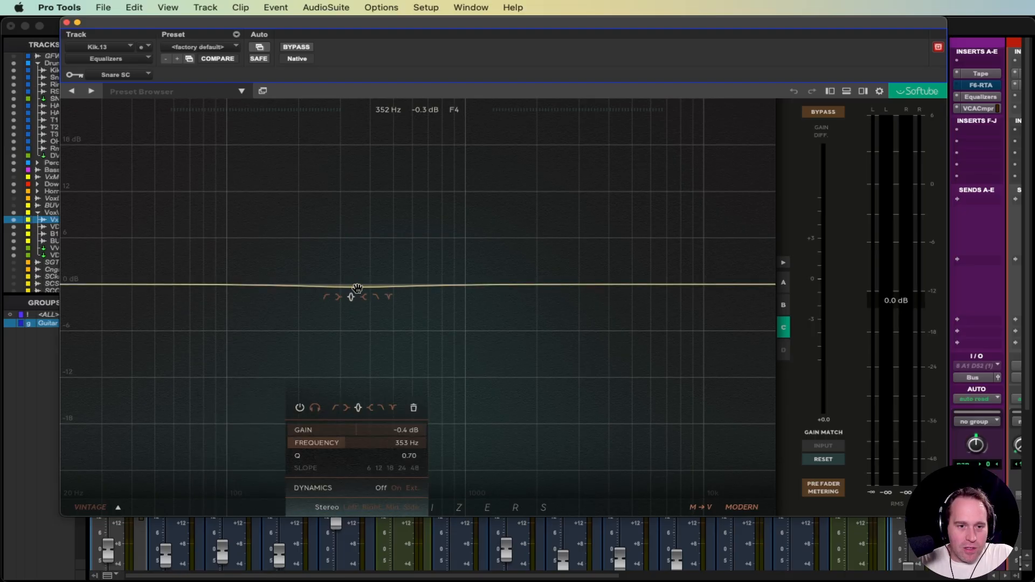
pyautogui.click(396, 489)
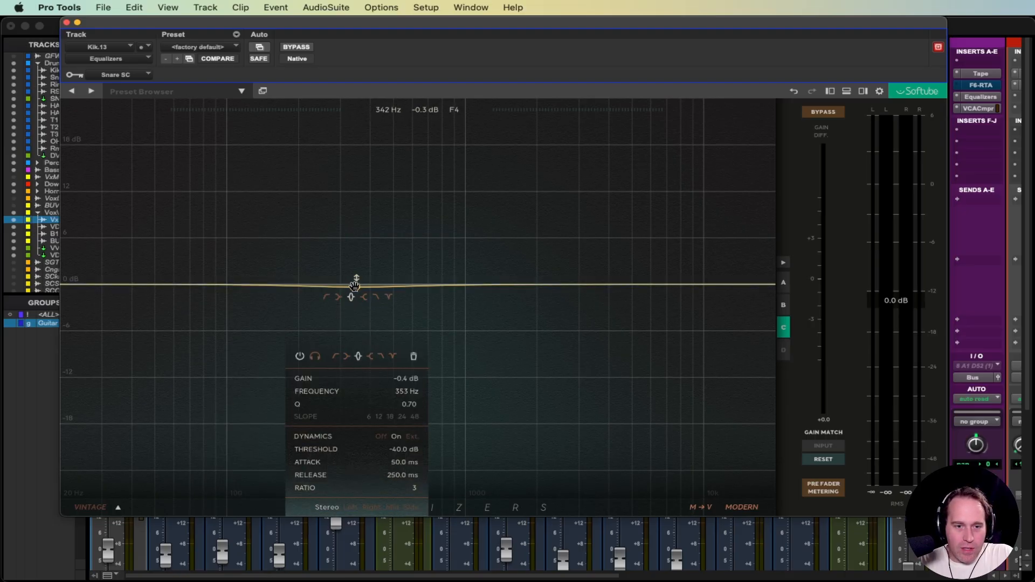
pyautogui.moveTo(357, 286); pyautogui.dragTo(356, 285)
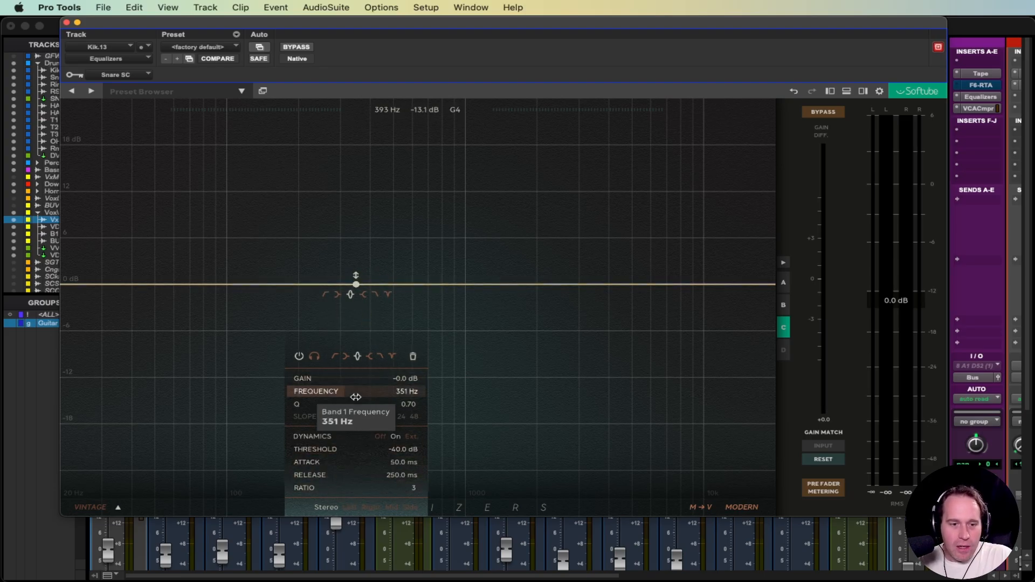
pyautogui.moveTo(357, 284); pyautogui.dragTo(358, 284)
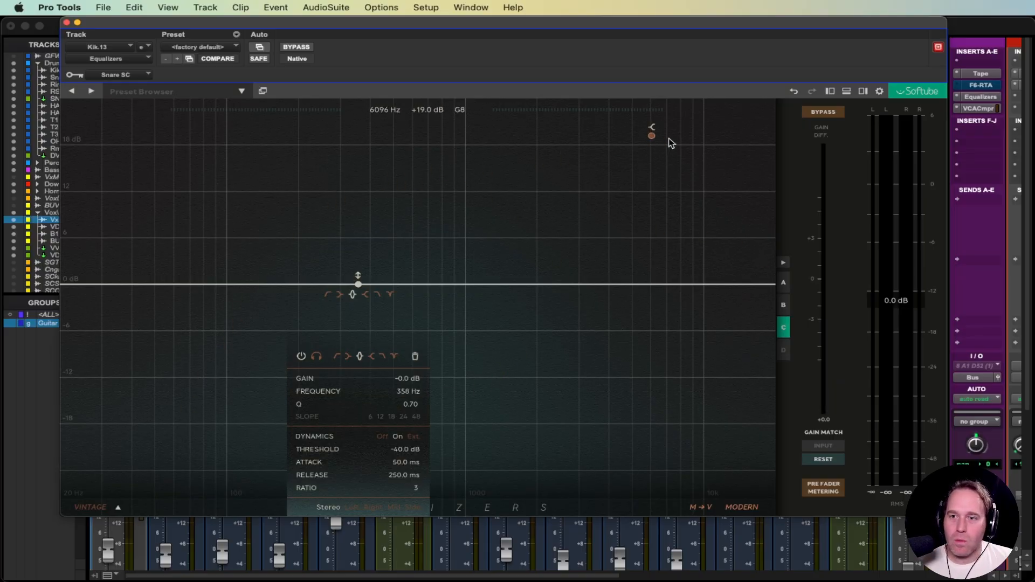
# View the input metering and external sidechain section, hide it, and show the headroom, high pass and phase invert controls.
pyautogui.click(831, 91)
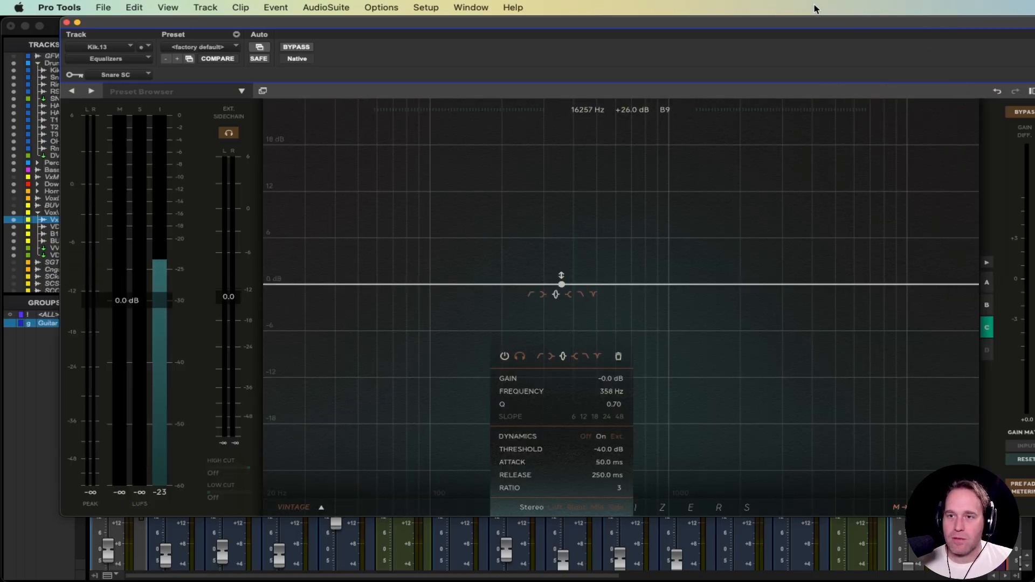
pyautogui.moveTo(793, 26); pyautogui.dragTo(750, 24)
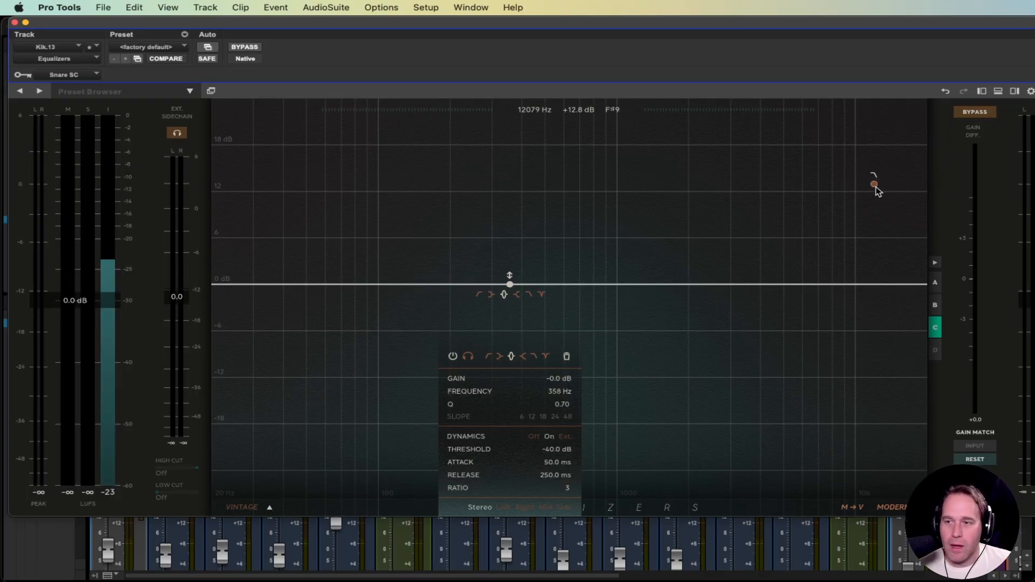
pyautogui.click(981, 92)
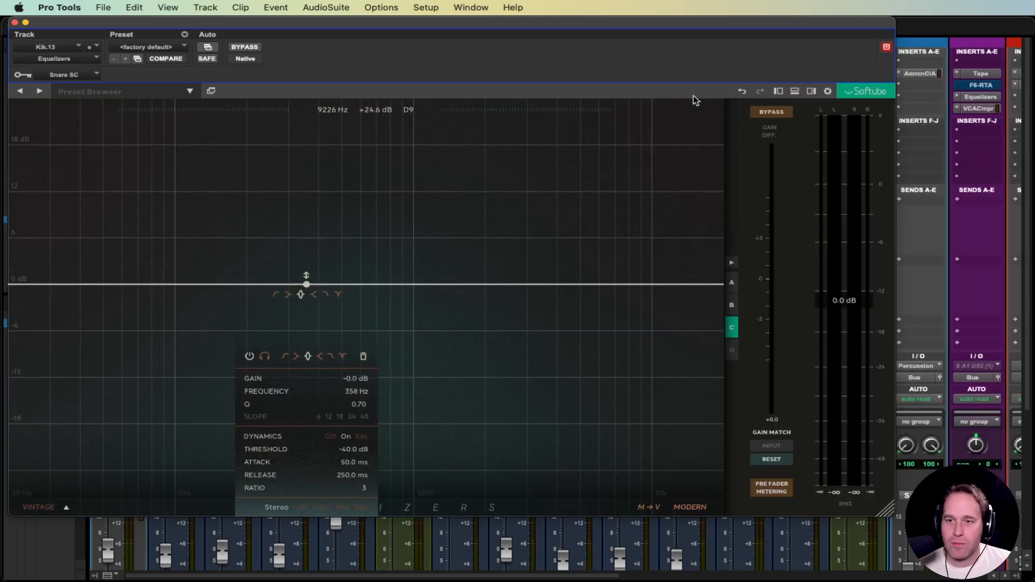
pyautogui.click(795, 91)
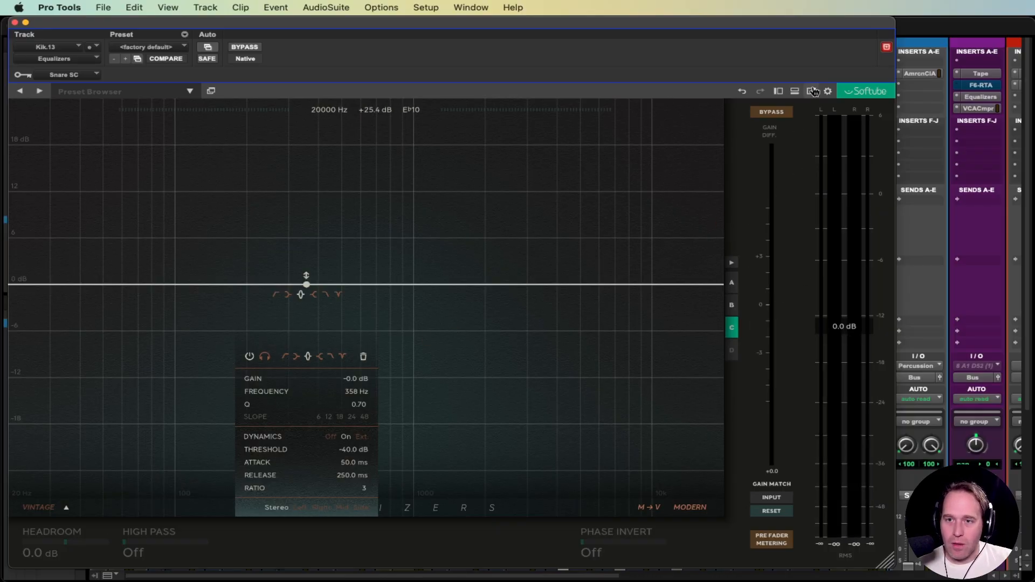
# Compare the EQ curves stored in slots B and A, and return to slot C.
pyautogui.click(735, 310)
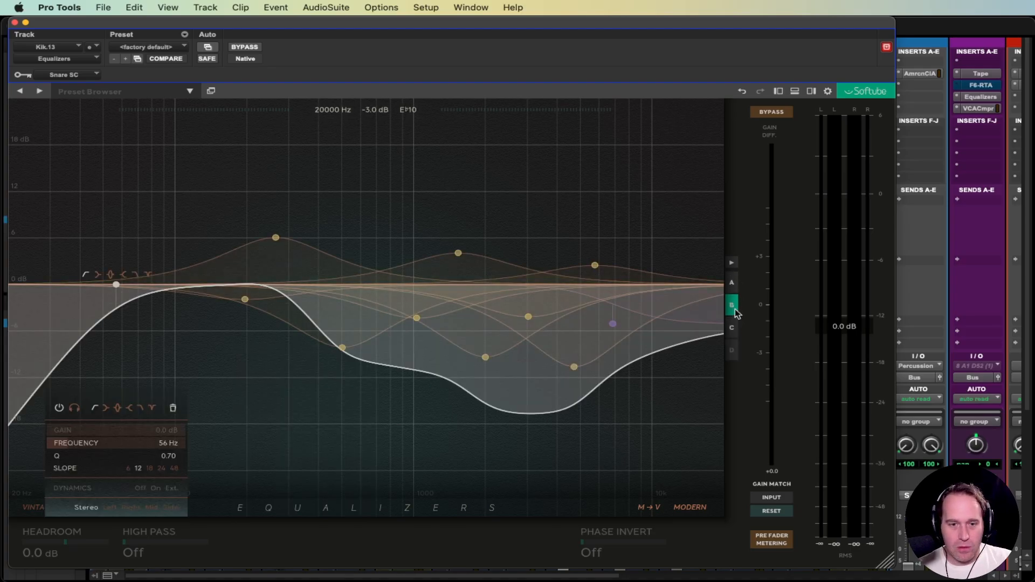
pyautogui.click(732, 282)
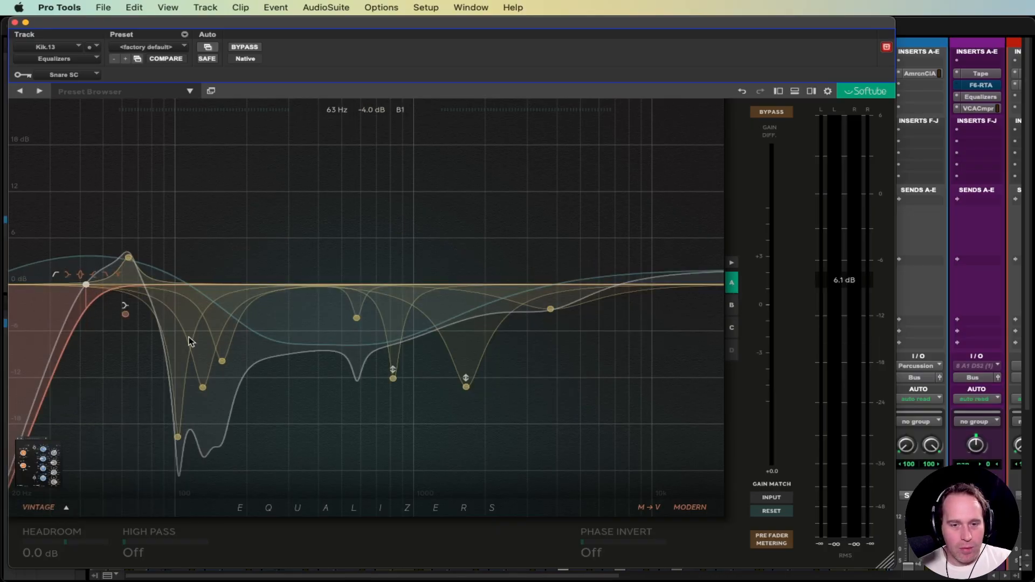
pyautogui.click(732, 327)
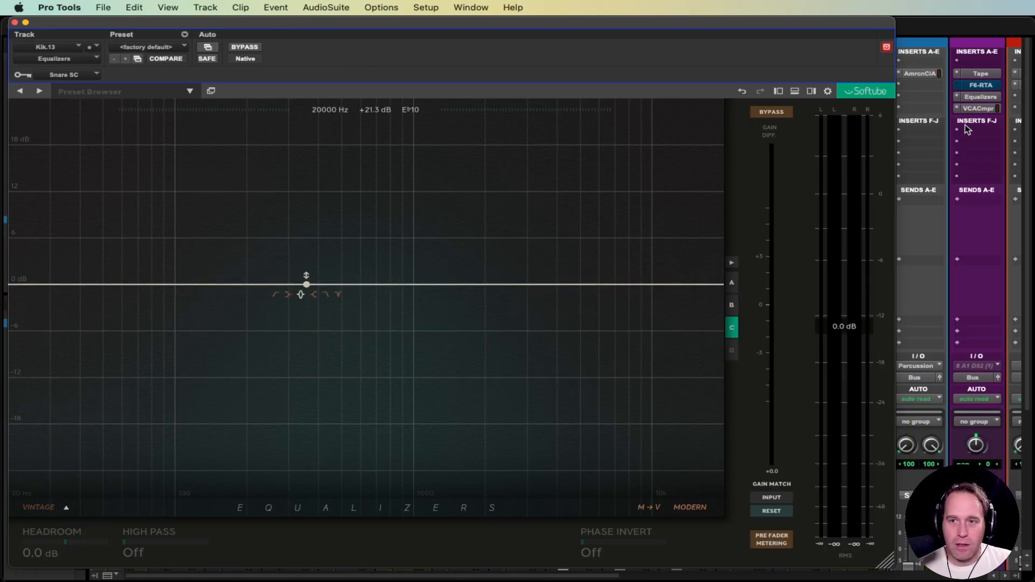
# Hide the output metering section and the headroom controls, and reposition the equalizer window over the mixer.
pyautogui.click(811, 90)
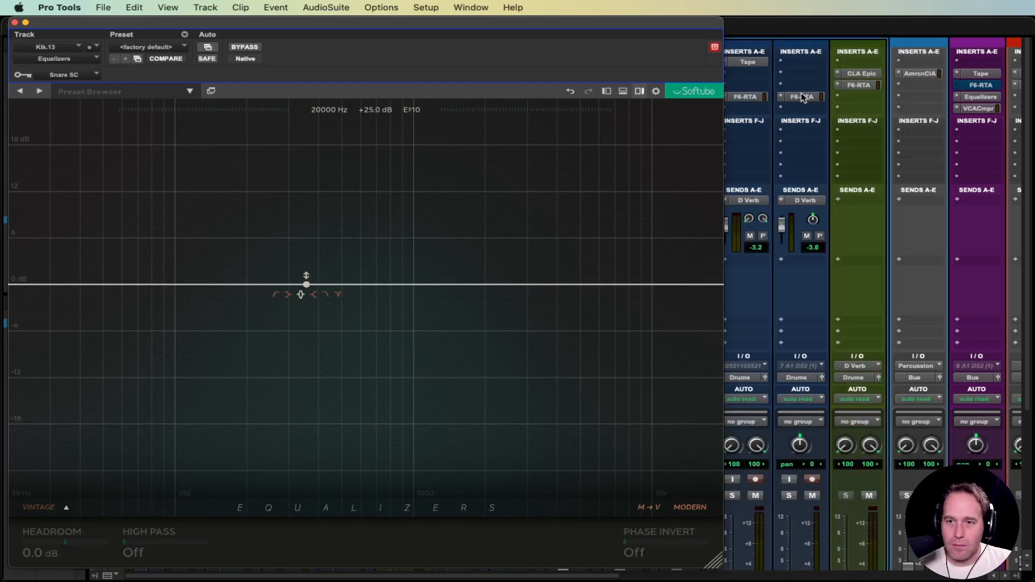
pyautogui.click(623, 91)
pyautogui.moveTo(509, 24); pyautogui.dragTo(699, 45)
# Solo the Drums track, start playback of the mix and mute the D Verb track.
pyautogui.click(107, 496)
pyautogui.moveTo(219, 372); pyautogui.dragTo(331, 59)
pyautogui.click(445, 51)
pyautogui.moveTo(544, 351); pyautogui.dragTo(186, 111)
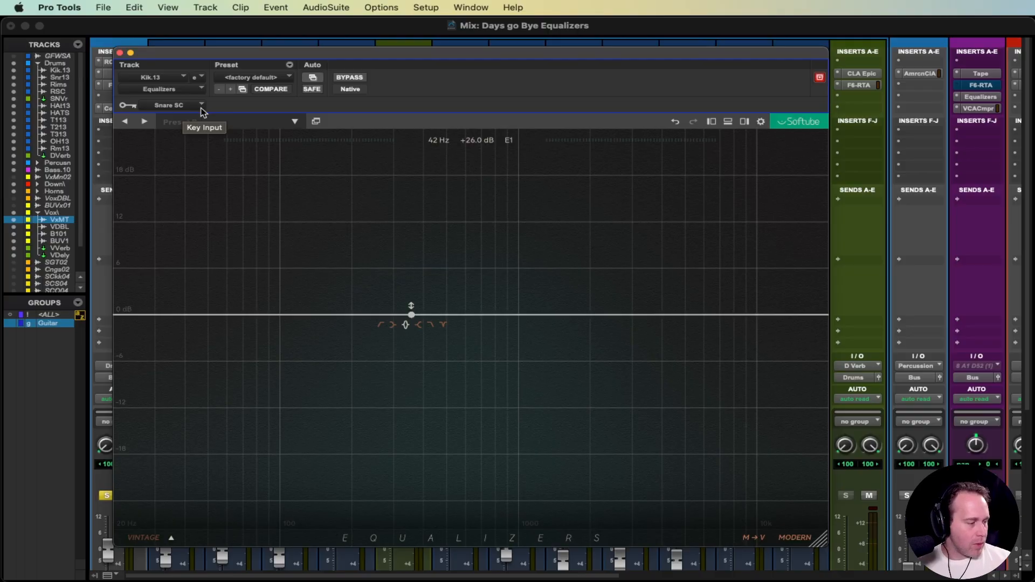
pyautogui.moveTo(194, 119); pyautogui.dragTo(182, 145)
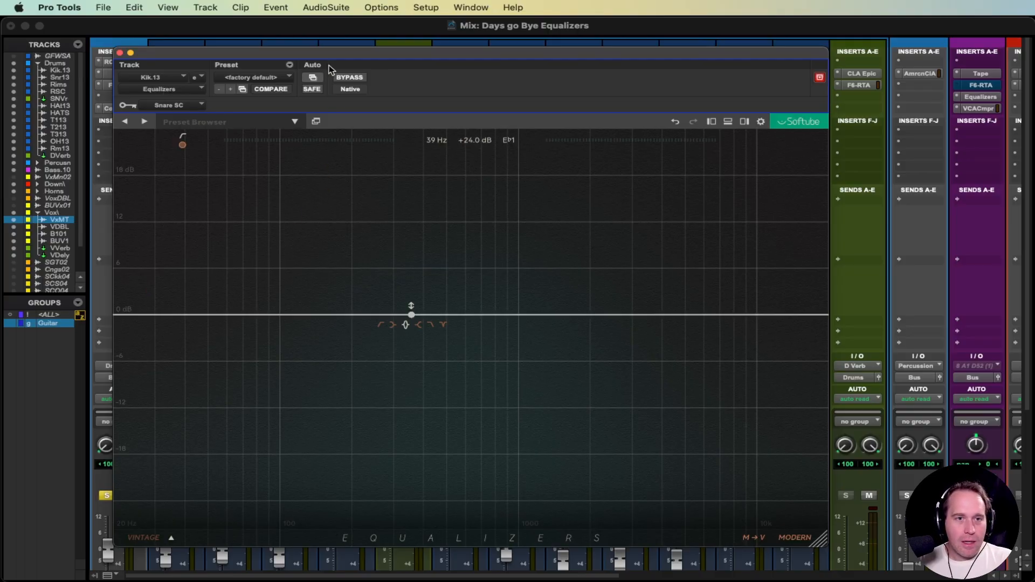
pyautogui.moveTo(332, 58); pyautogui.dragTo(365, 58)
pyautogui.moveTo(215, 144); pyautogui.dragTo(411, 320)
pyautogui.press('space')
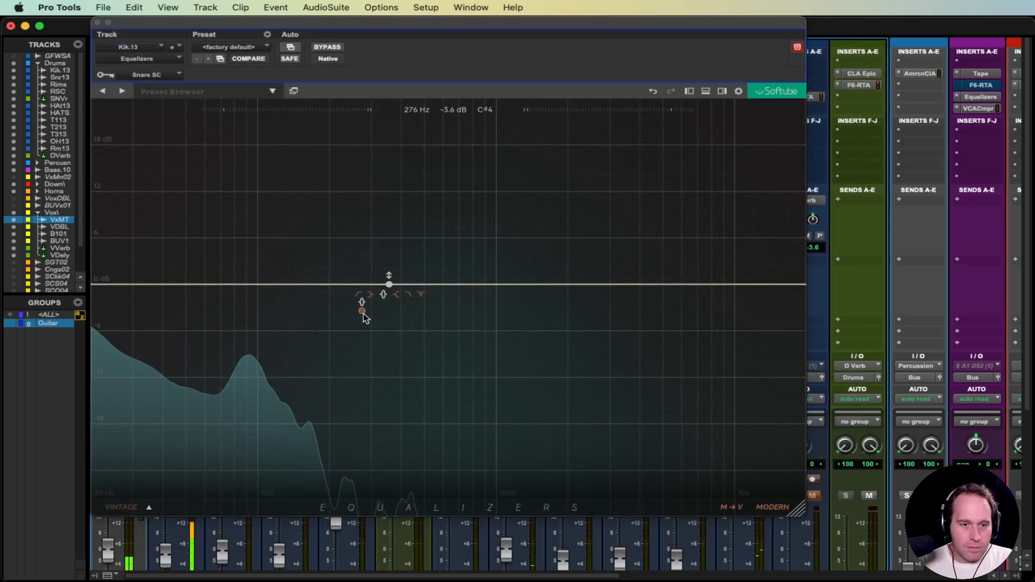
pyautogui.click(869, 495)
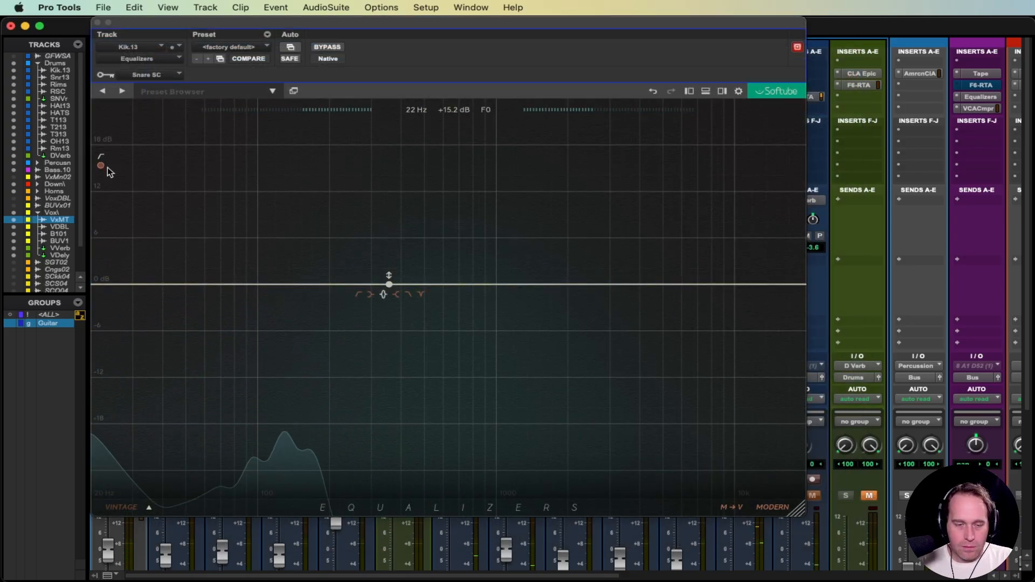
# Add a 30 Hz low-cut band to the kick EQ and play the mix to hear it.
pyautogui.moveTo(292, 291); pyautogui.dragTo(193, 278)
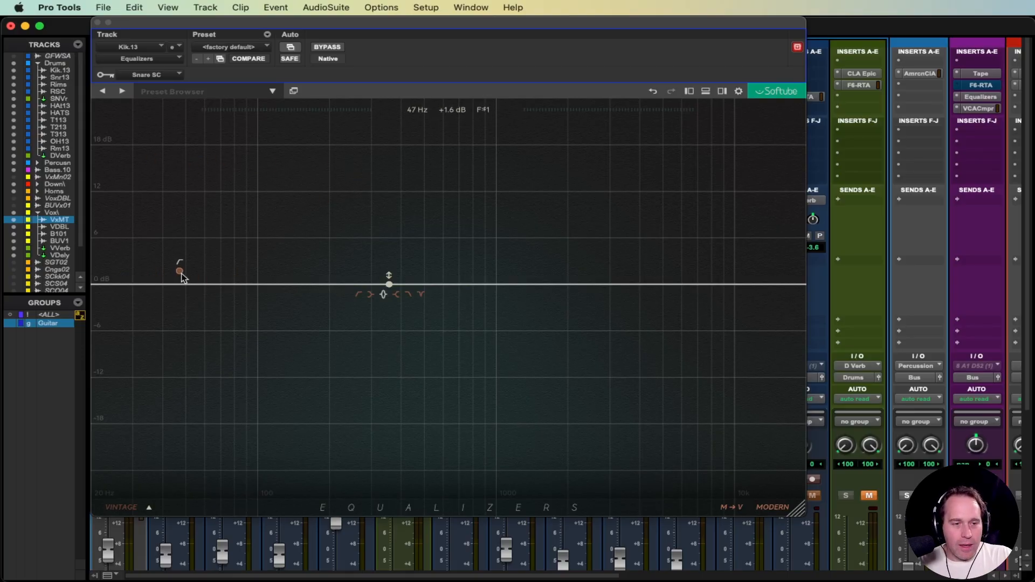
pyautogui.moveTo(332, 275); pyautogui.dragTo(669, 276)
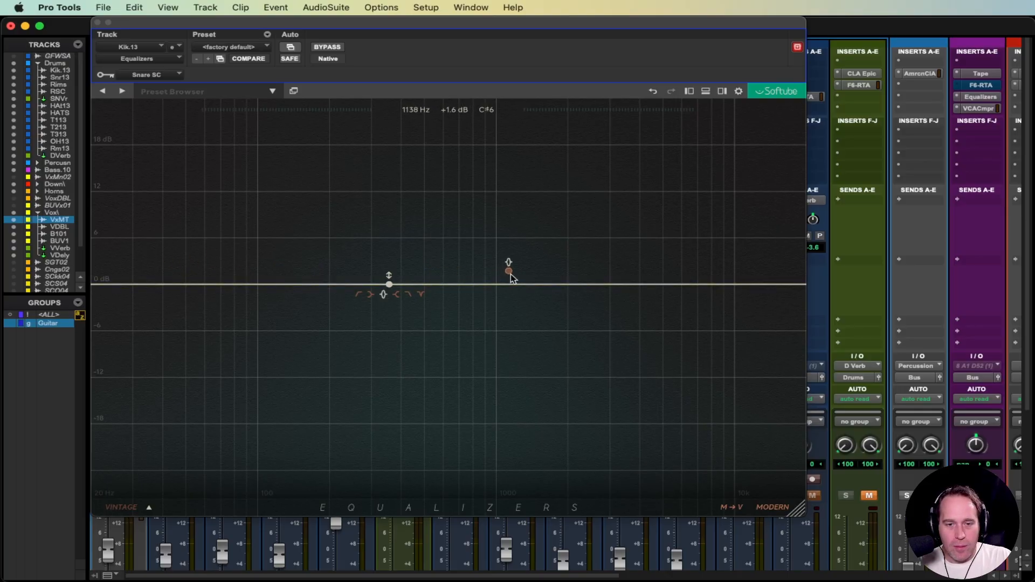
pyautogui.click(137, 275)
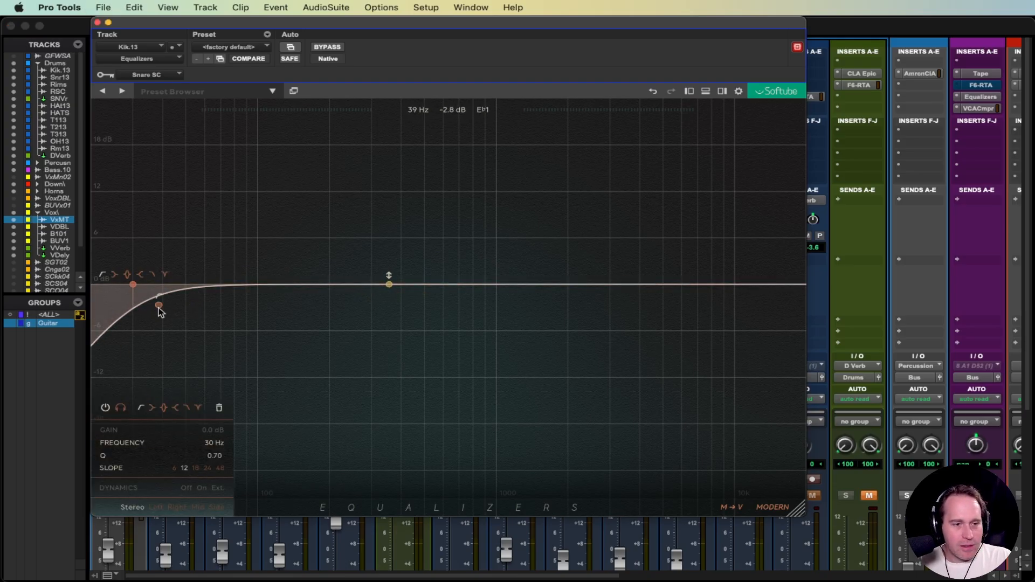
pyautogui.press('space')
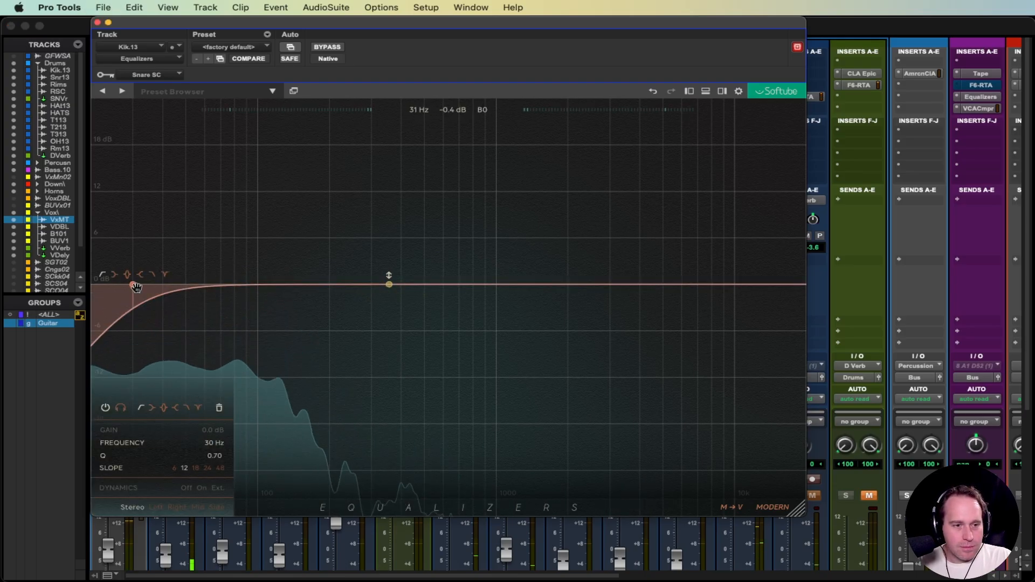
pyautogui.scroll(-1, 269, 550)
pyautogui.scroll(-5, 268, 548)
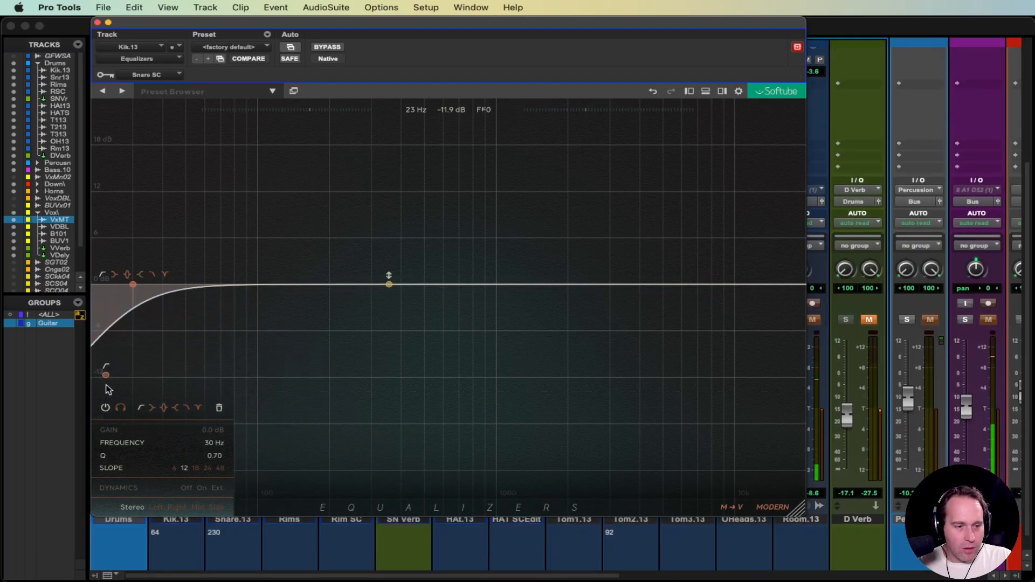
# Try steeper slopes on the low-cut band, settle on 24 dB/oct and set its frequency to about 53 Hz.
pyautogui.click(195, 469)
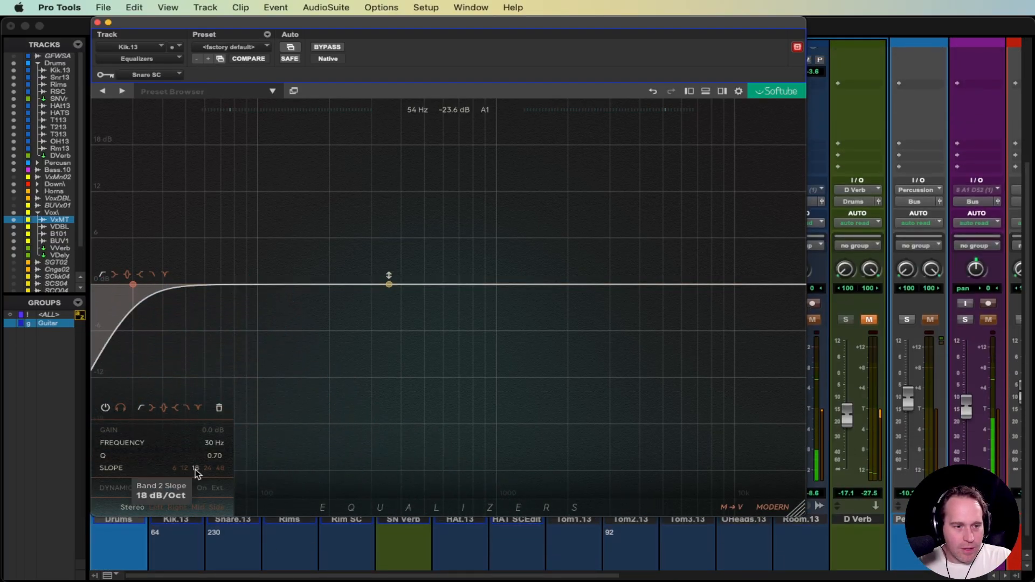
pyautogui.click(207, 468)
pyautogui.click(220, 468)
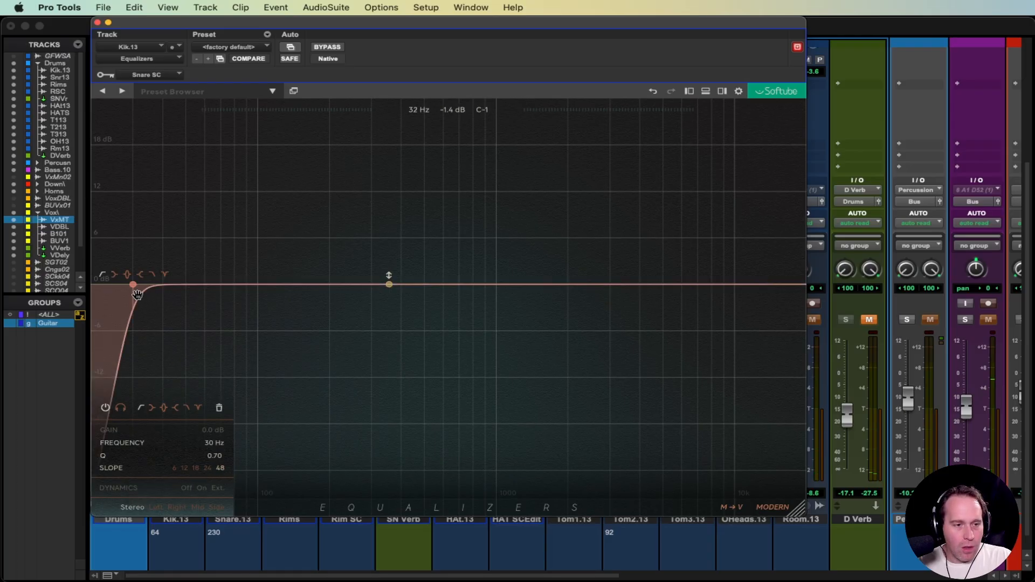
pyautogui.moveTo(133, 289); pyautogui.dragTo(229, 284)
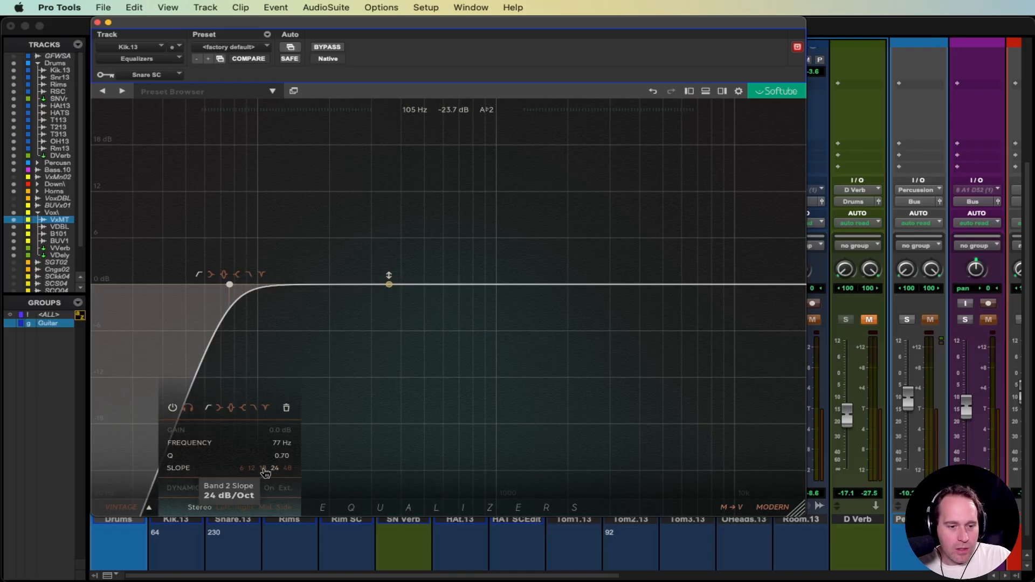
pyautogui.moveTo(231, 291); pyautogui.dragTo(190, 286)
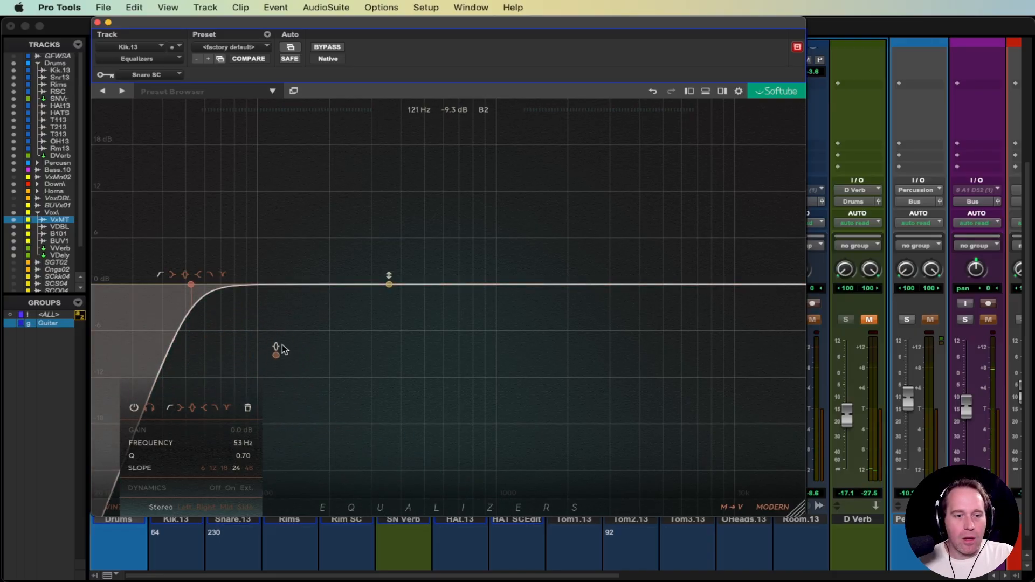
# Show the headroom and high-pass controls below the equalizer curve and hide them again.
pyautogui.click(707, 91)
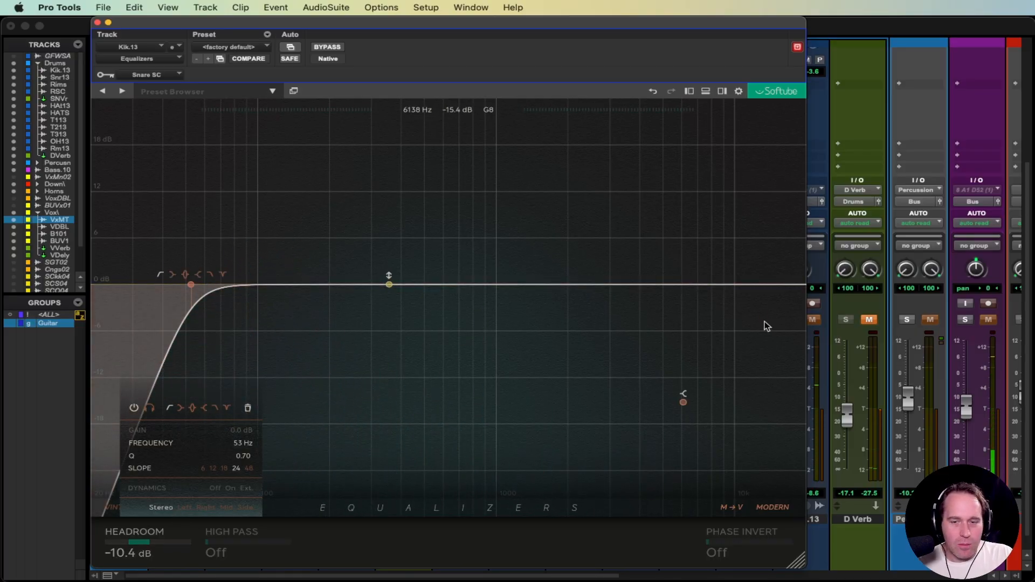
pyautogui.click(706, 93)
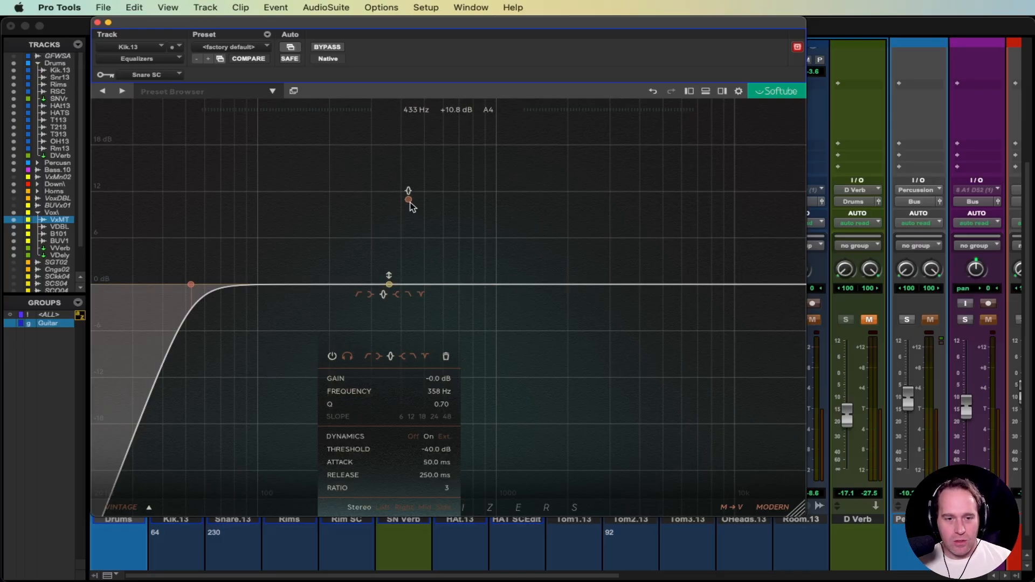
# Browse the list of vintage equalizer models and add the American Class A Equalizer to the curve.
pyautogui.click(150, 511)
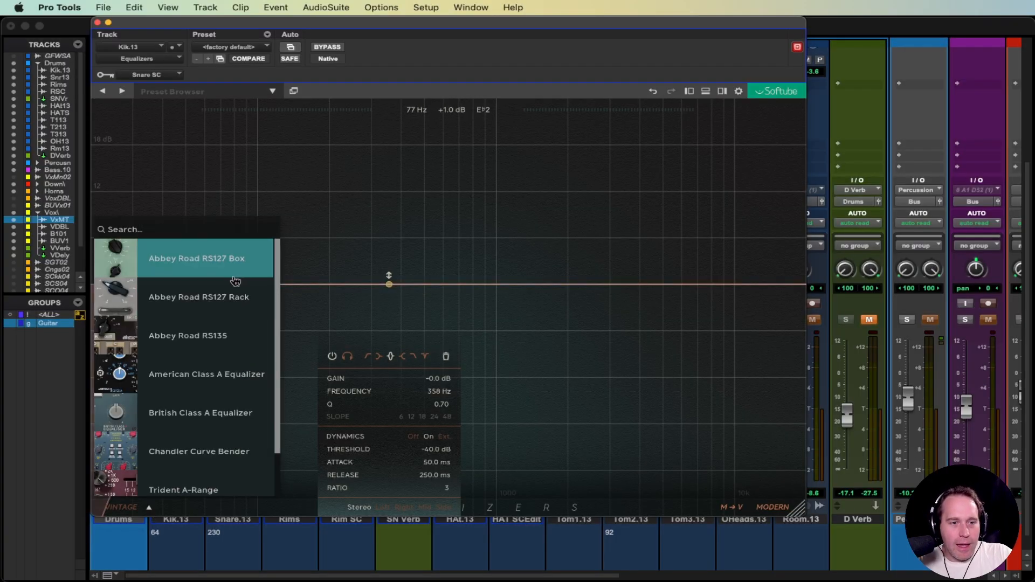
pyautogui.scroll(-3, 221, 356)
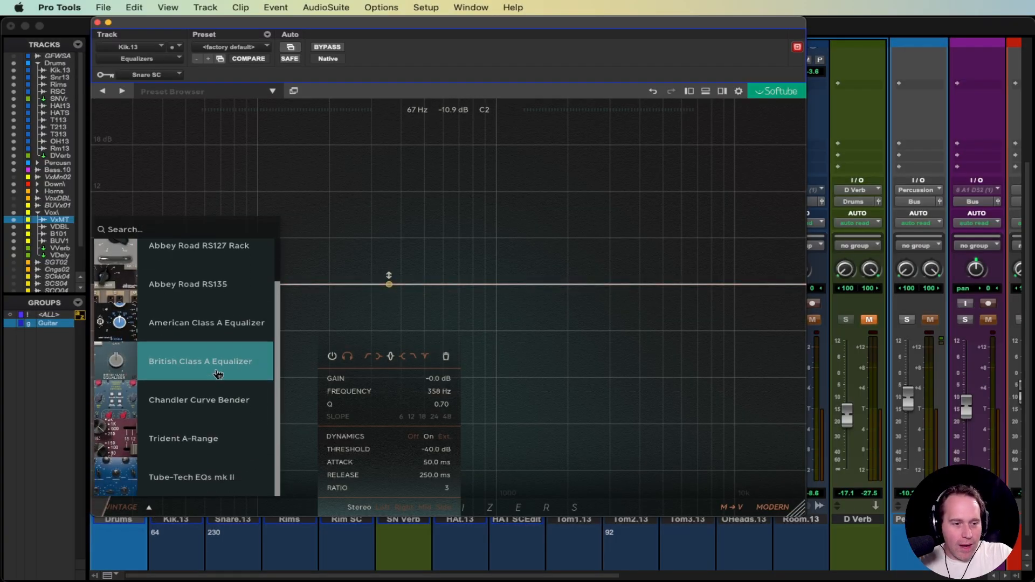
pyautogui.scroll(3, 215, 438)
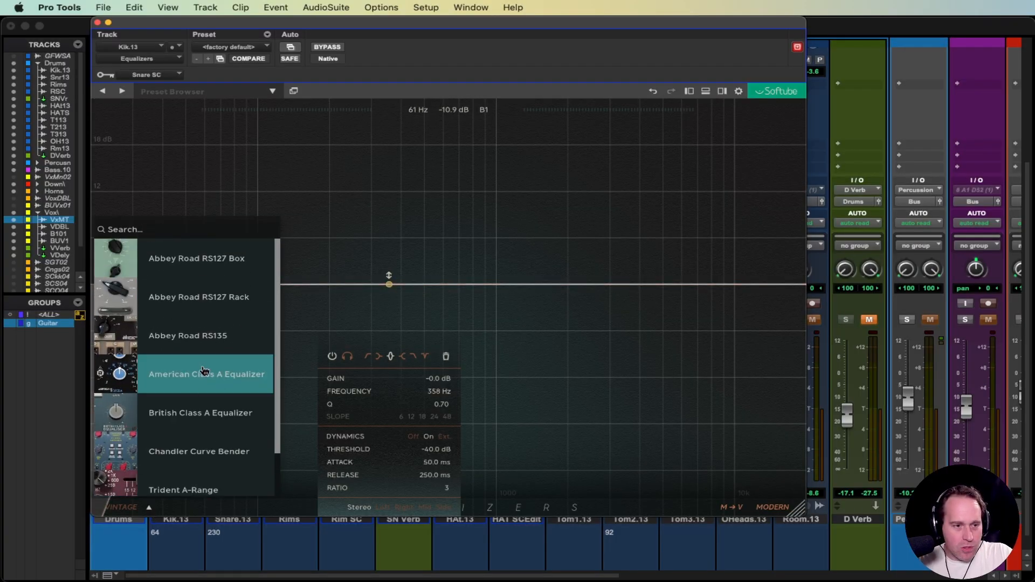
pyautogui.scroll(-3, 189, 402)
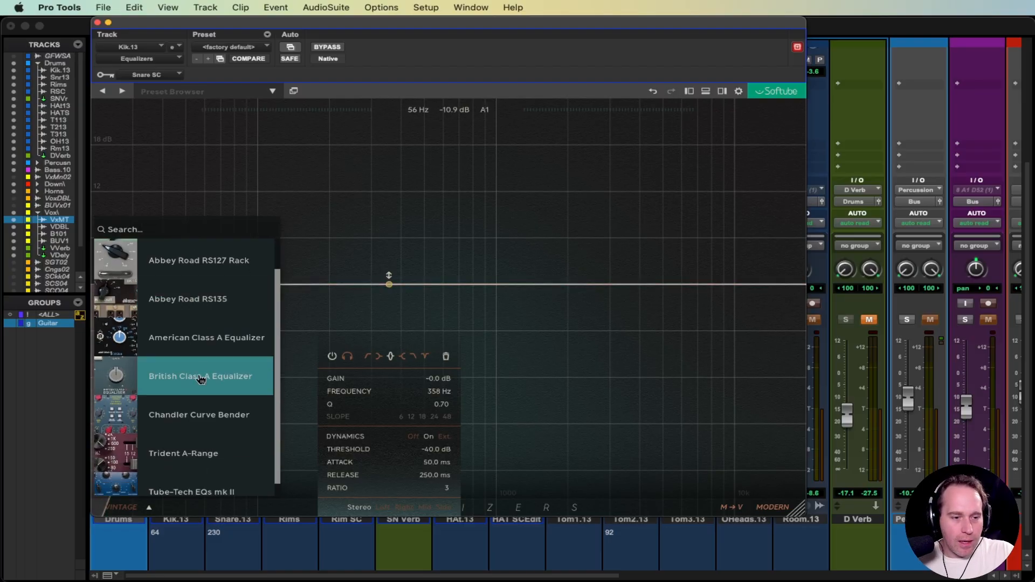
pyautogui.scroll(3, 202, 386)
pyautogui.scroll(-3, 210, 410)
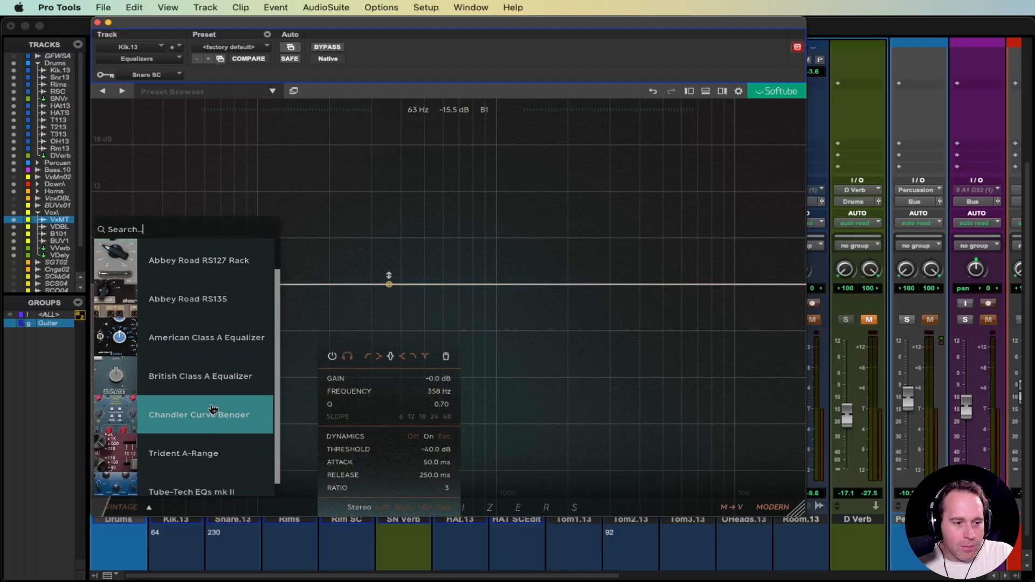
pyautogui.click(181, 335)
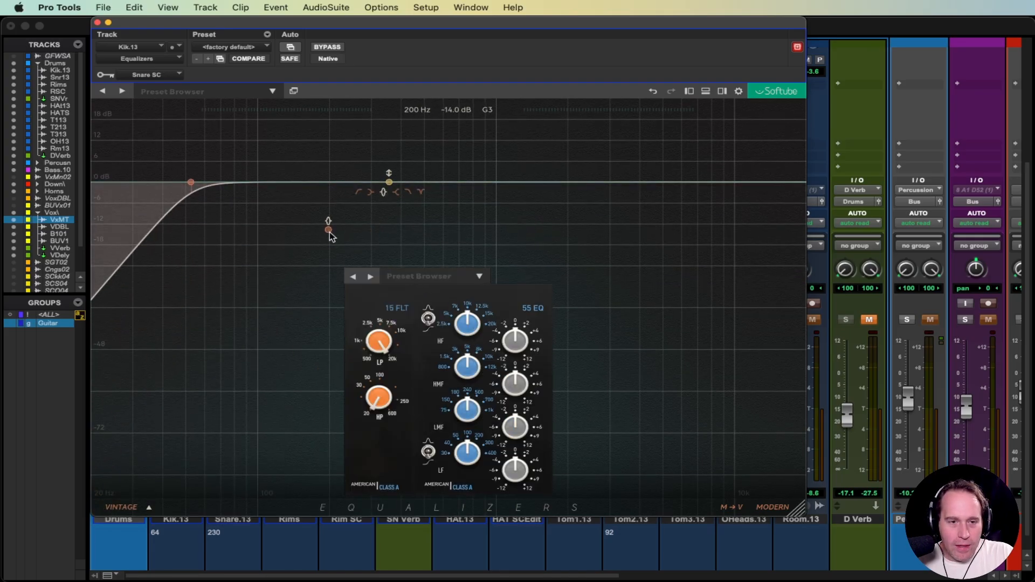
# Try a 6 dB high gain boost and a -9 dB low gain cut on the American Class A module, resetting each gain.
pyautogui.moveTo(518, 335); pyautogui.dragTo(517, 311)
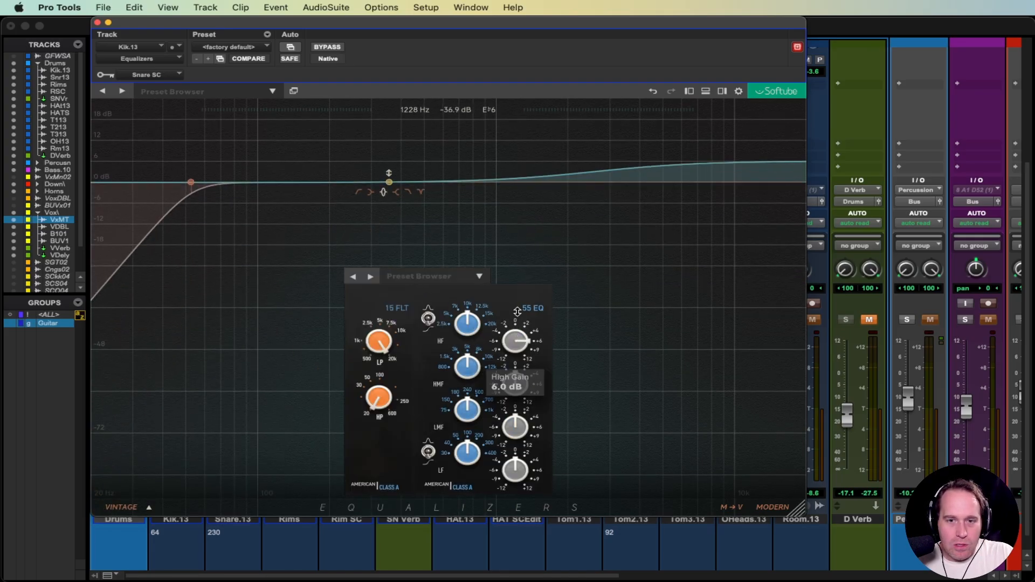
pyautogui.moveTo(516, 460); pyautogui.dragTo(508, 491)
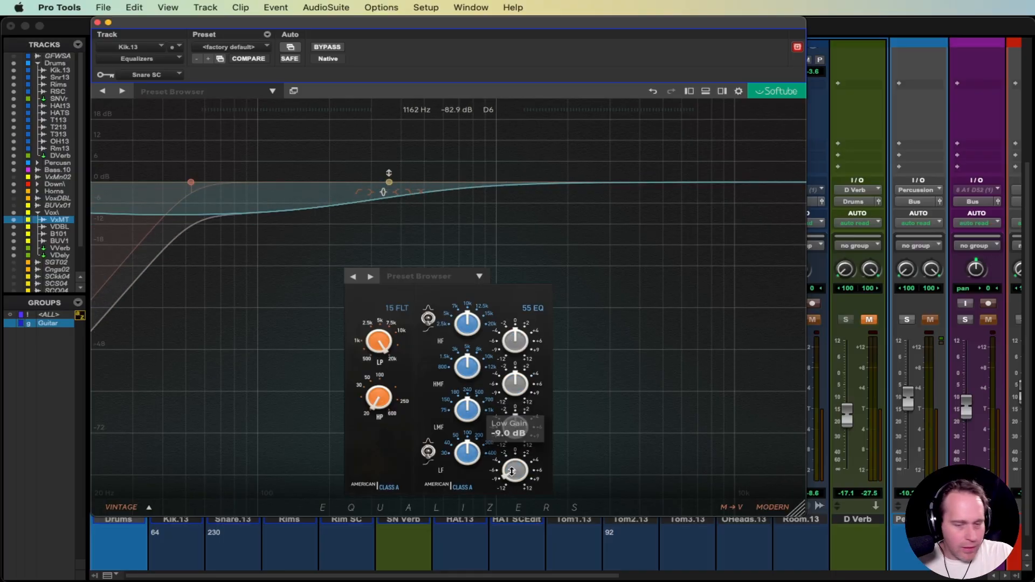
pyautogui.keyDown('alt'); pyautogui.click(512, 470); pyautogui.keyUp('alt')
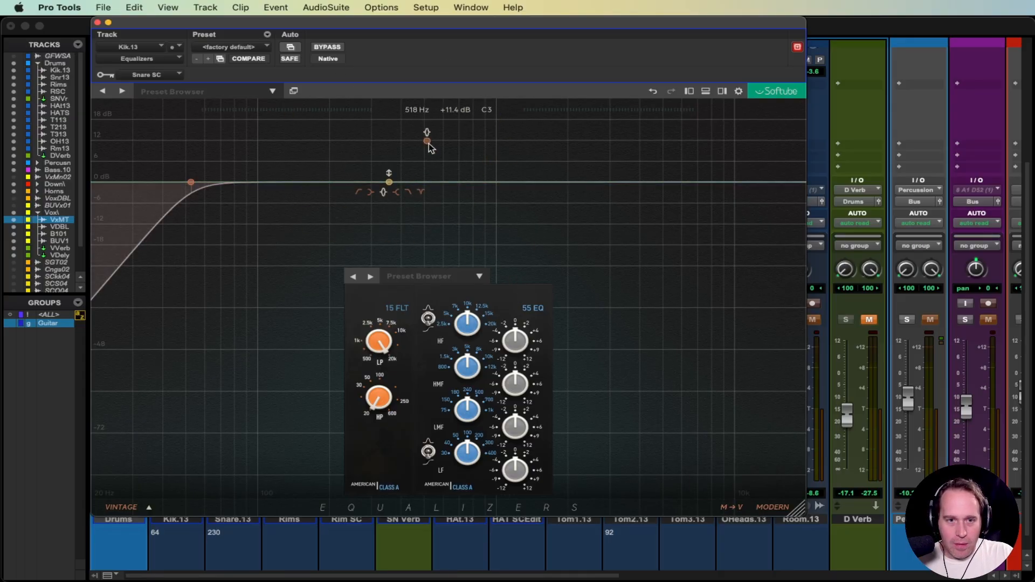
# Collapse the American Class A module and nudge the low-cut band slightly lower in frequency during playback.
pyautogui.click(428, 143)
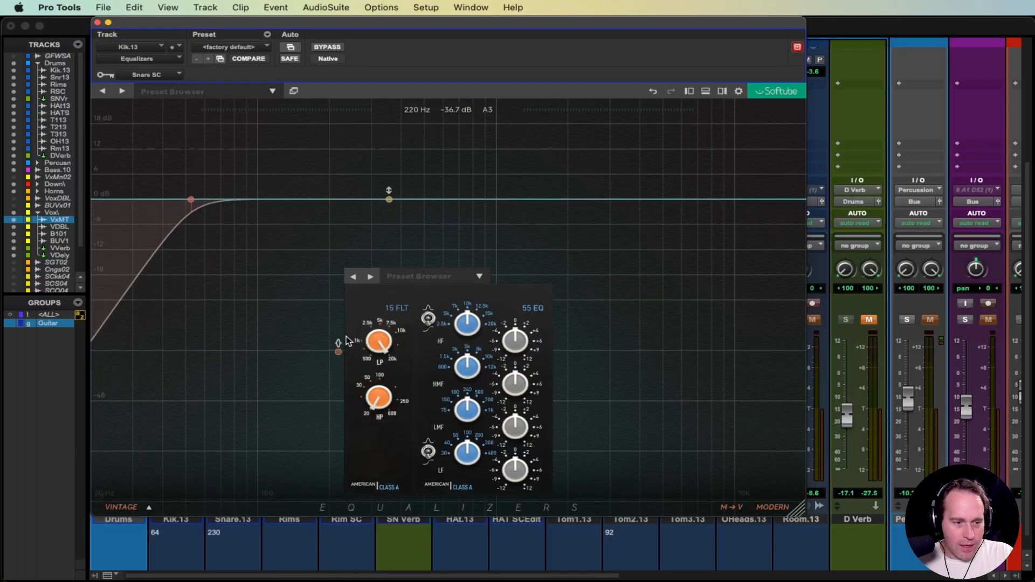
pyautogui.moveTo(298, 294); pyautogui.dragTo(390, 284)
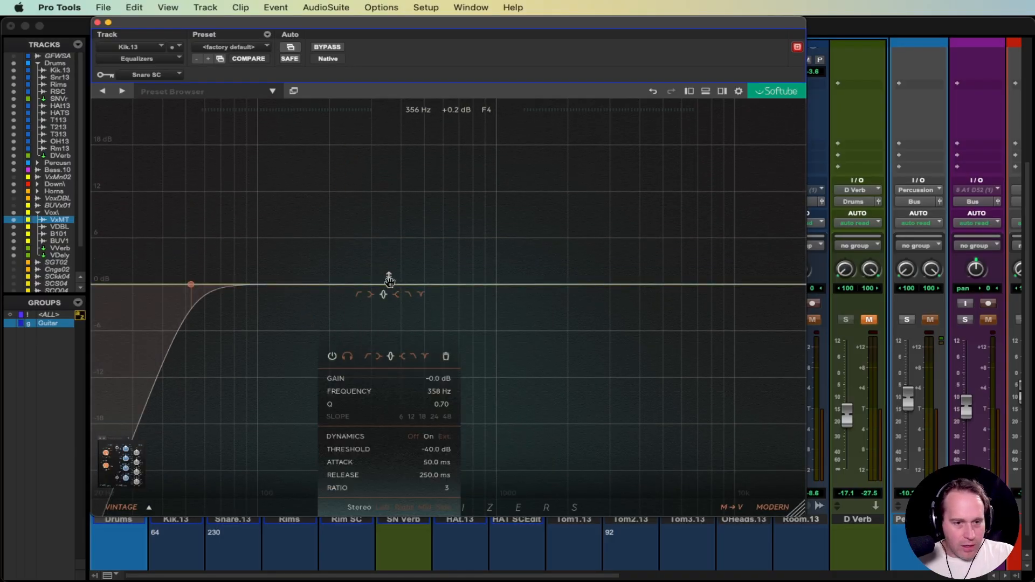
pyautogui.press('space')
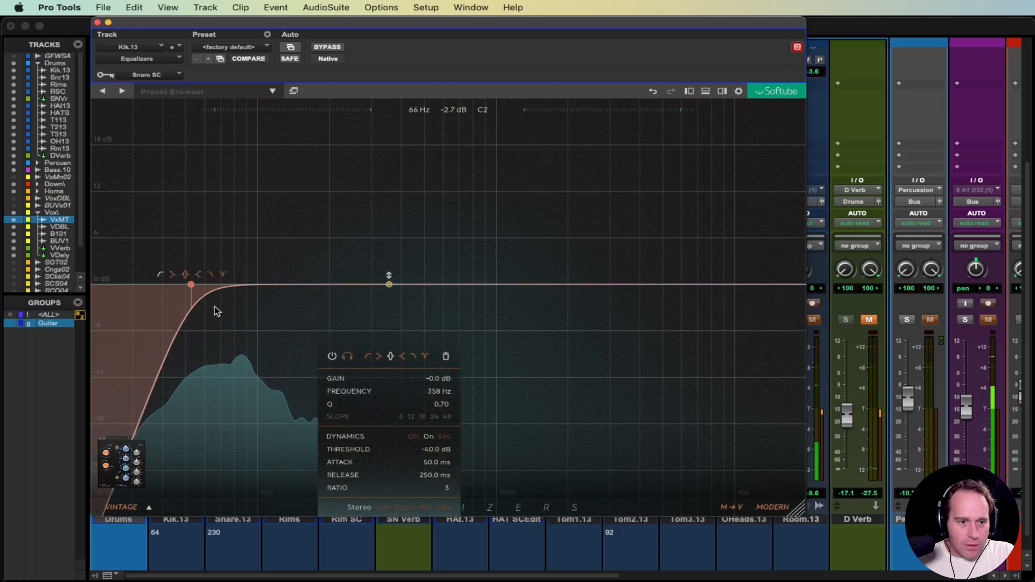
pyautogui.click(193, 286)
# Turn off dynamics on the existing bell band and retune it to about 90 Hz, -12 dB gain and a Q of about 4.
pyautogui.moveTo(388, 280); pyautogui.dragTo(289, 317)
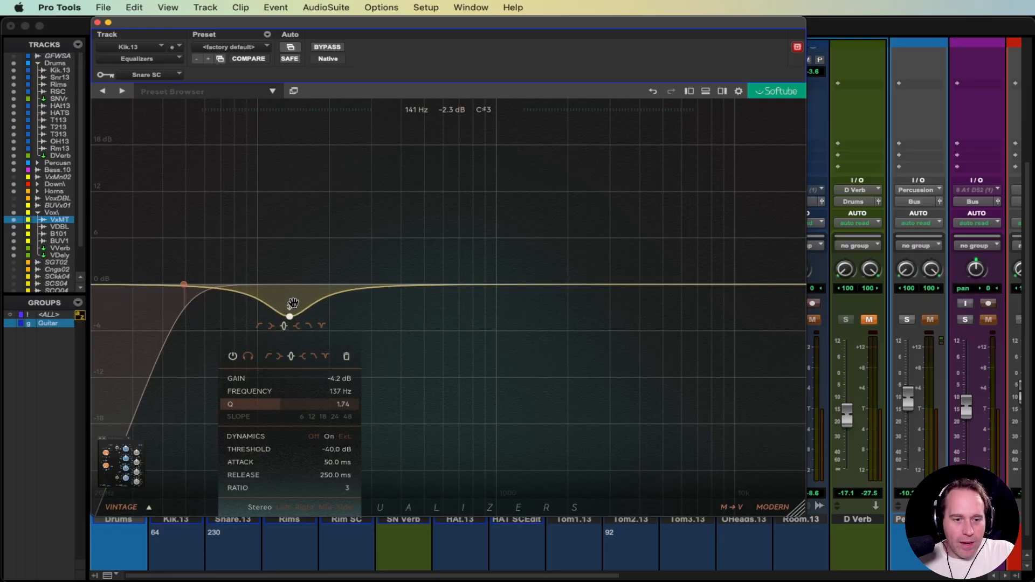
pyautogui.moveTo(291, 314); pyautogui.dragTo(253, 378)
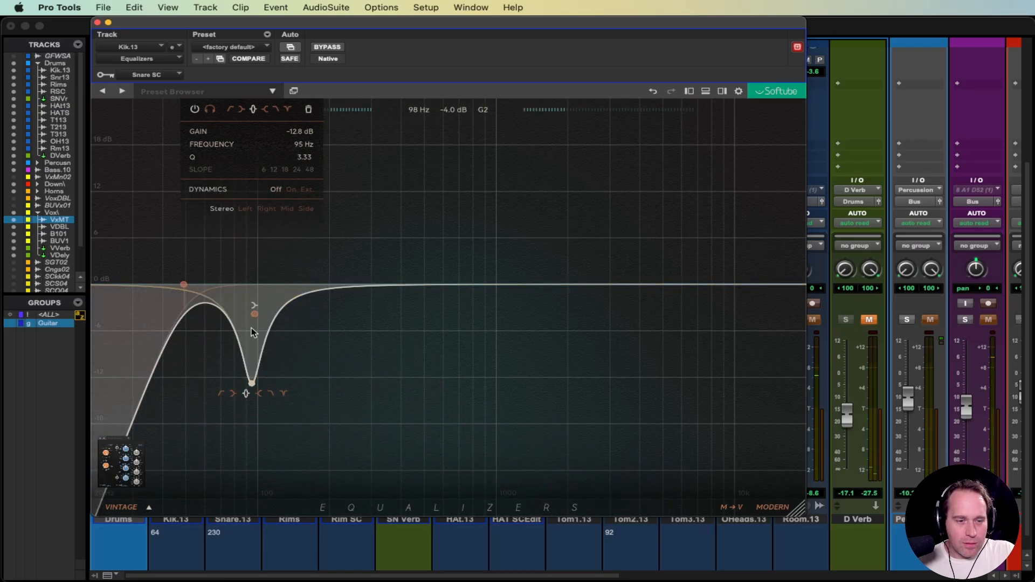
pyautogui.moveTo(252, 380); pyautogui.dragTo(244, 381)
pyautogui.scroll(2, 252, 376)
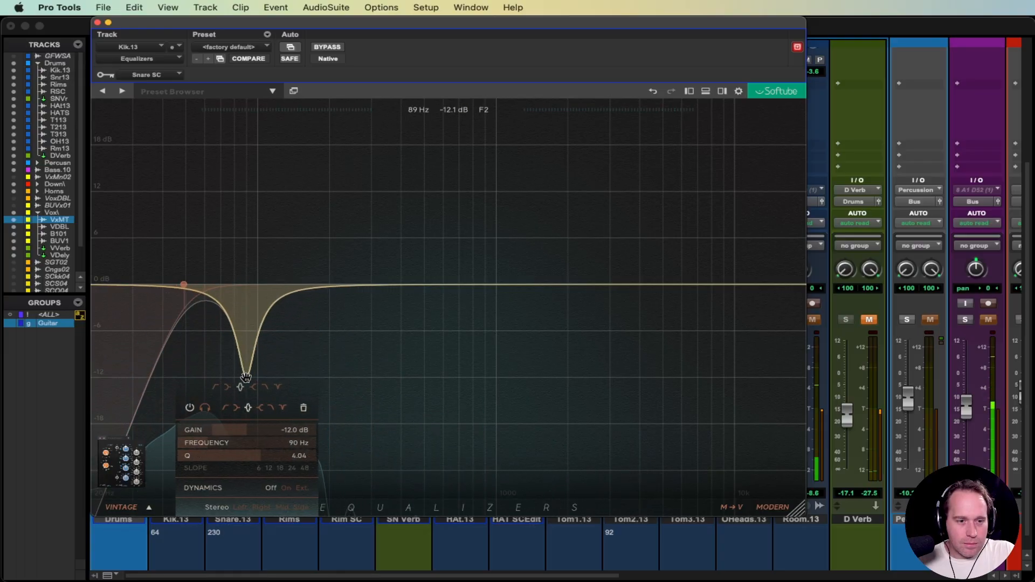
# Add a bell cut just above it at about 156 Hz with about -10.4 dB gain and a Q of about 1.57.
pyautogui.click(290, 359)
pyautogui.scroll(3, 292, 359)
pyautogui.moveTo(287, 364); pyautogui.dragTo(304, 366)
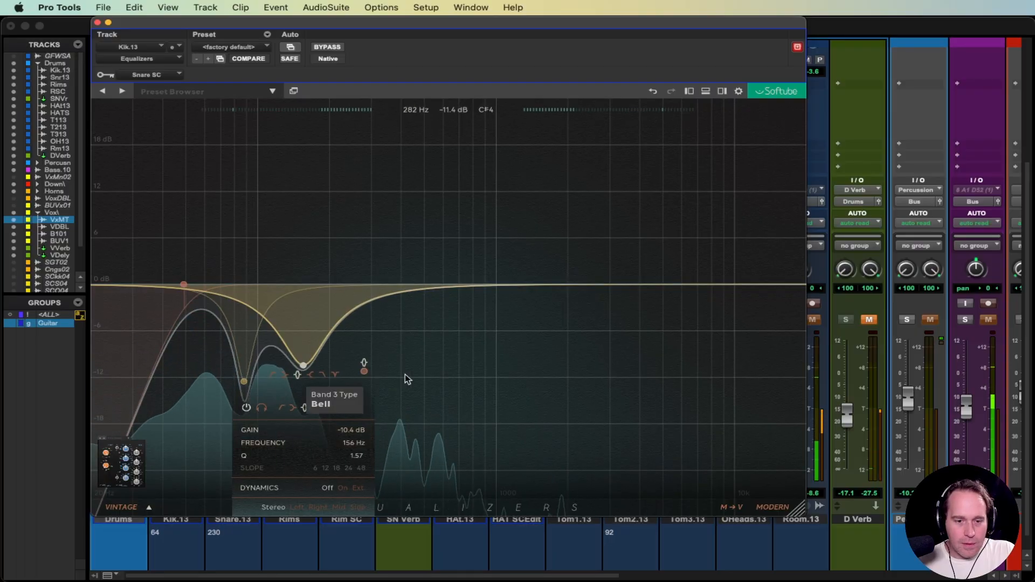
# Add a fourth bell band in the mids, solo it and sweep it to about 1.2 kHz near 0 dB gain.
pyautogui.click(410, 330)
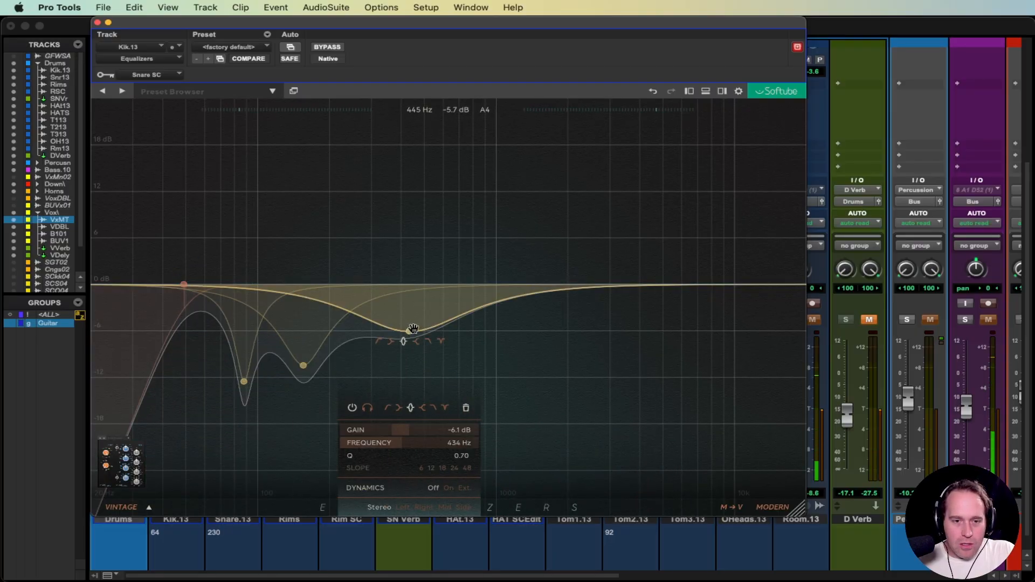
pyautogui.moveTo(410, 331); pyautogui.dragTo(457, 290)
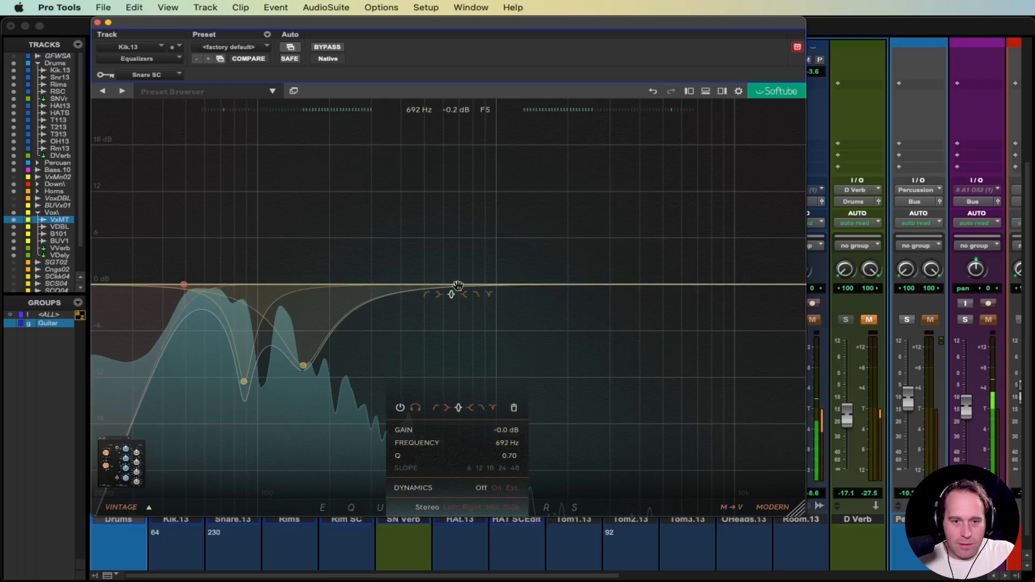
pyautogui.moveTo(458, 286); pyautogui.dragTo(474, 265)
pyautogui.click(432, 407)
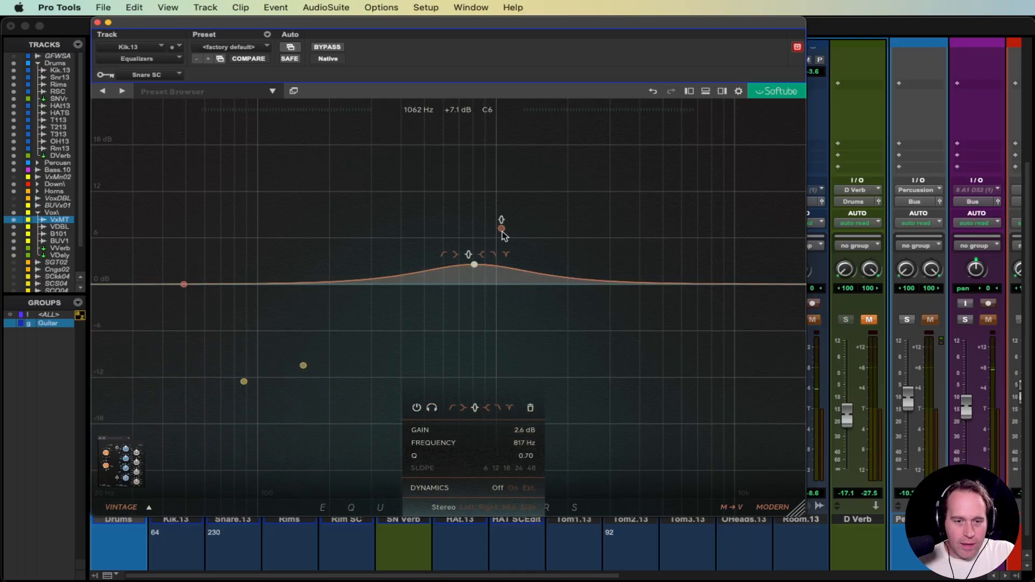
pyautogui.moveTo(475, 265); pyautogui.dragTo(515, 286)
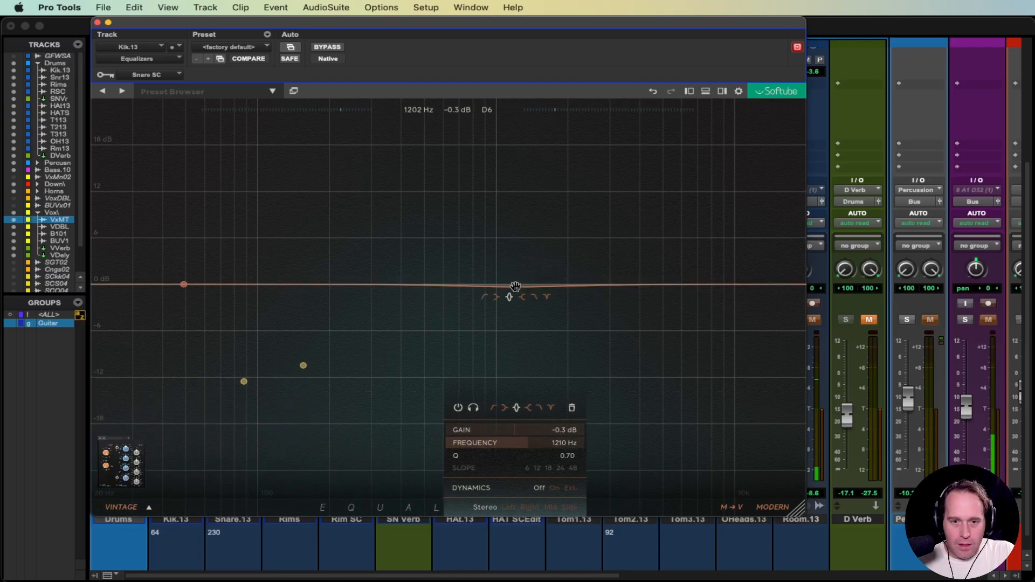
# Set band 4 to external dynamics with a cut of about 4.6 dB at 1202 Hz and a 5.0 ms attack during playback.
pyautogui.click(558, 489)
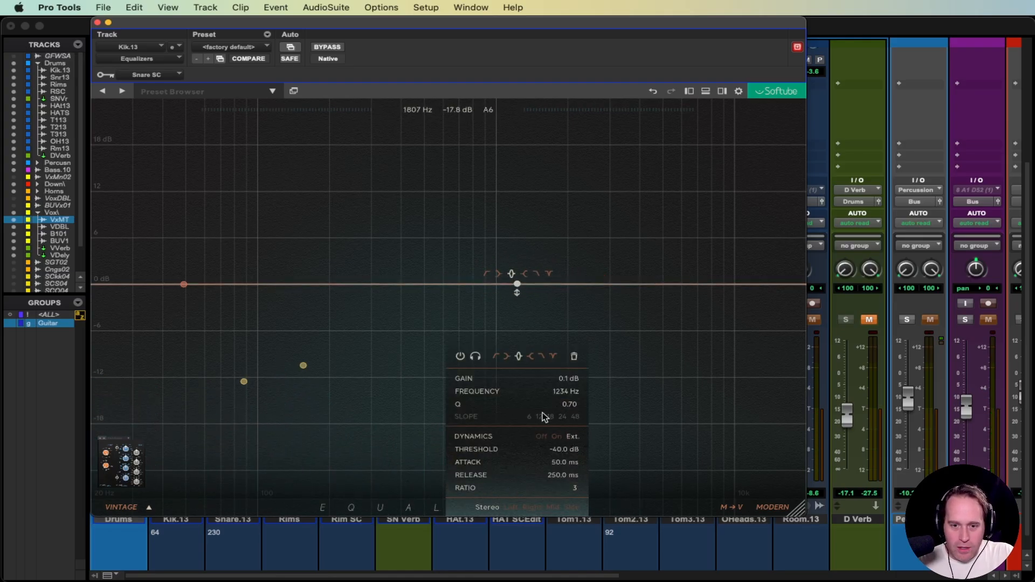
pyautogui.moveTo(515, 286); pyautogui.dragTo(516, 314)
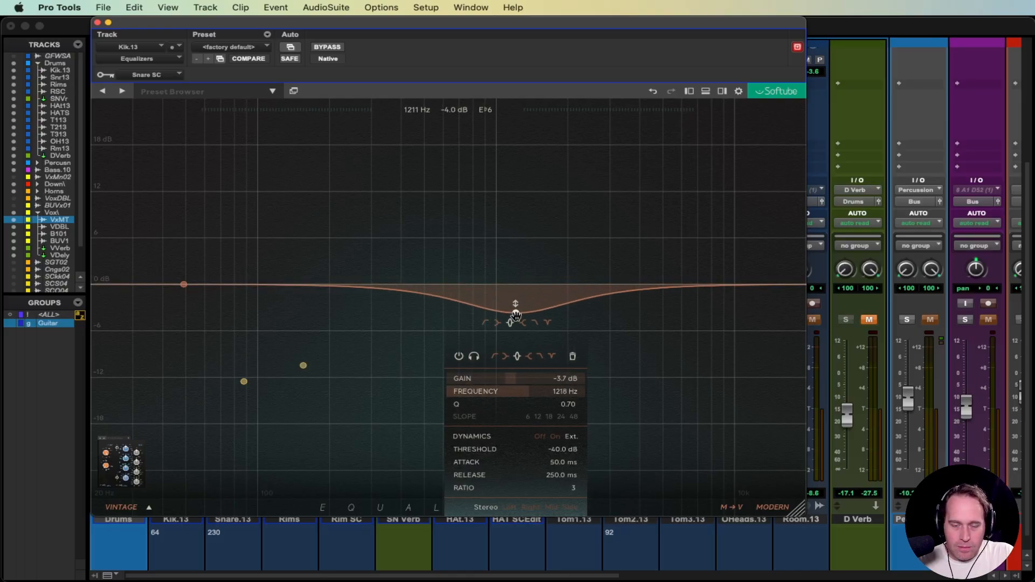
pyautogui.press('space')
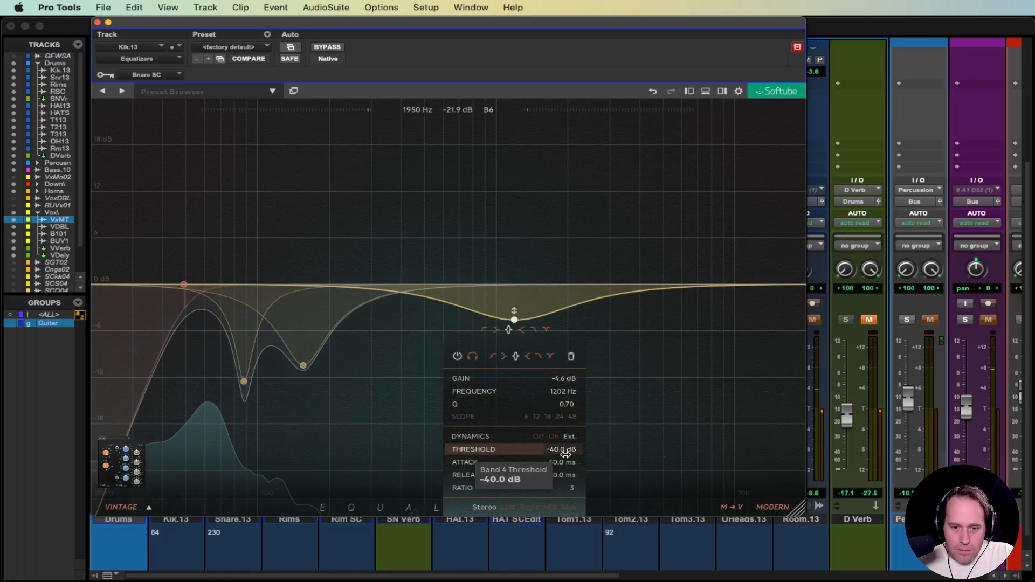
pyautogui.moveTo(474, 452); pyautogui.dragTo(432, 439)
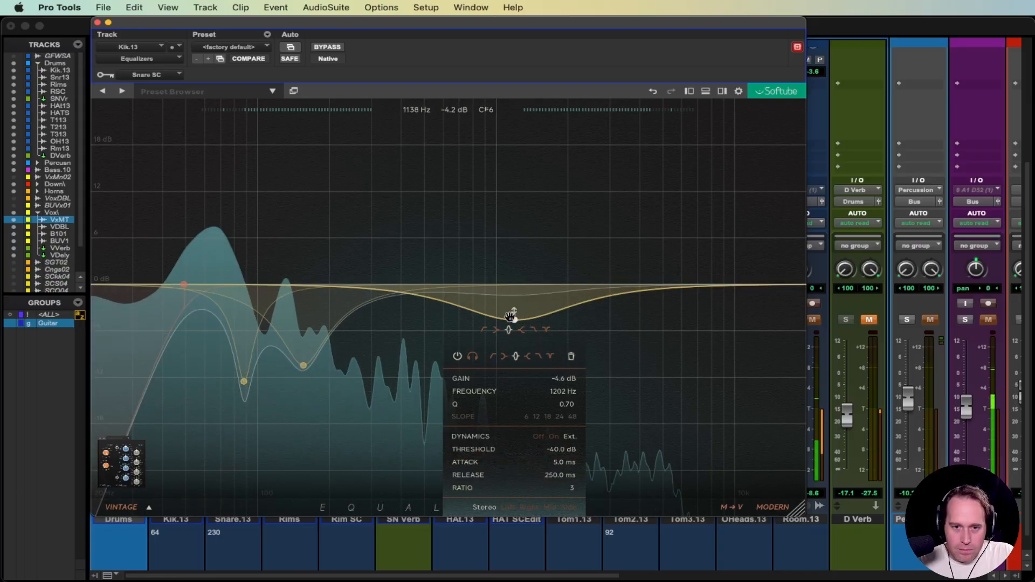
# Retune band 4 to about 1025 Hz, -5.8 dB gain and a Q of 1.91, with a -45.0 dB threshold.
pyautogui.moveTo(515, 316); pyautogui.dragTo(506, 315)
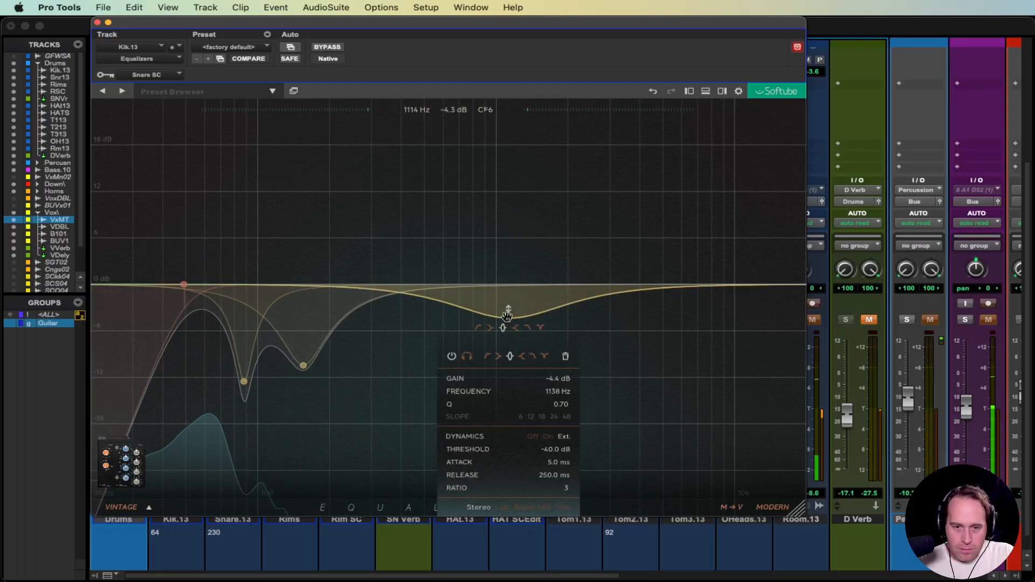
pyautogui.moveTo(508, 317); pyautogui.dragTo(476, 307)
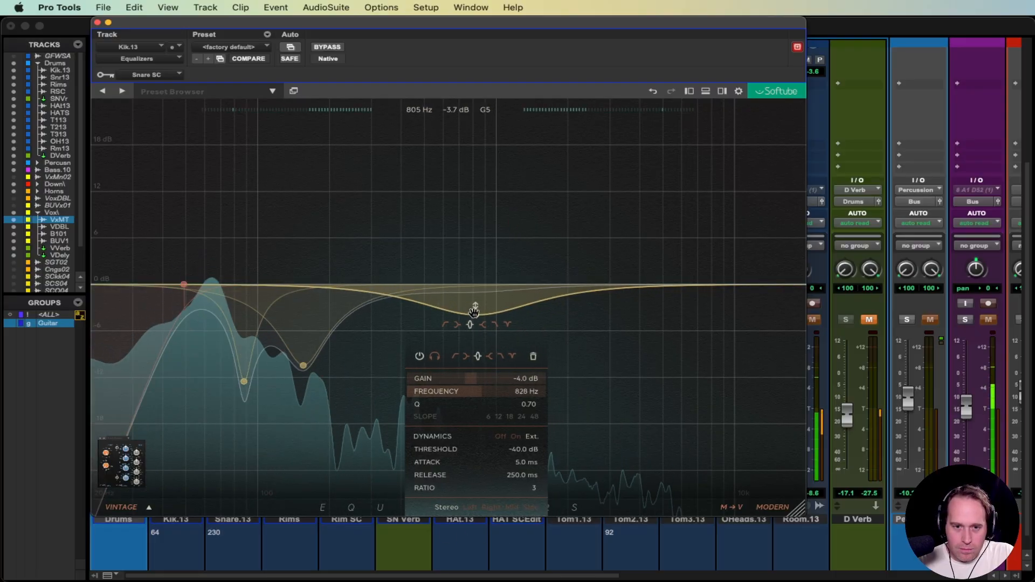
pyautogui.scroll(-3, 489, 305)
pyautogui.scroll(10, 489, 305)
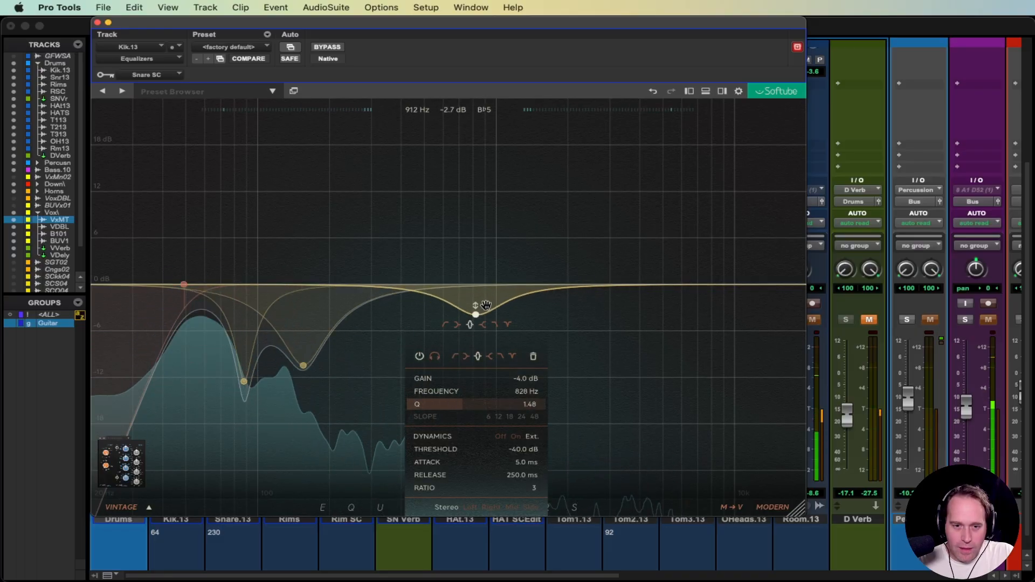
pyautogui.moveTo(476, 315); pyautogui.dragTo(496, 326)
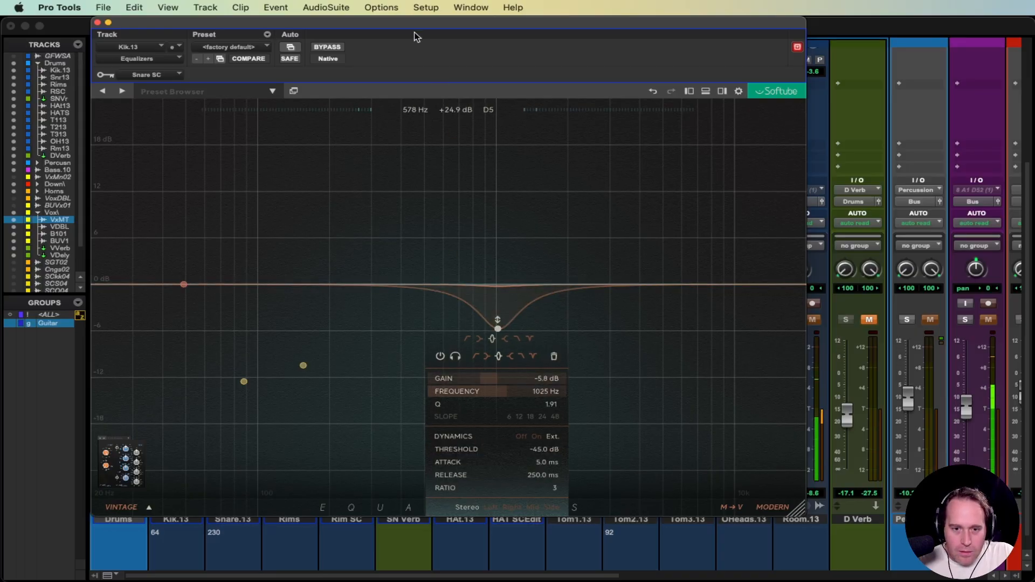
# Move the equalizer window aside to check the Snare SC send on the snare track, and bring the window back over the mixer.
pyautogui.moveTo(385, 24); pyautogui.dragTo(742, 158)
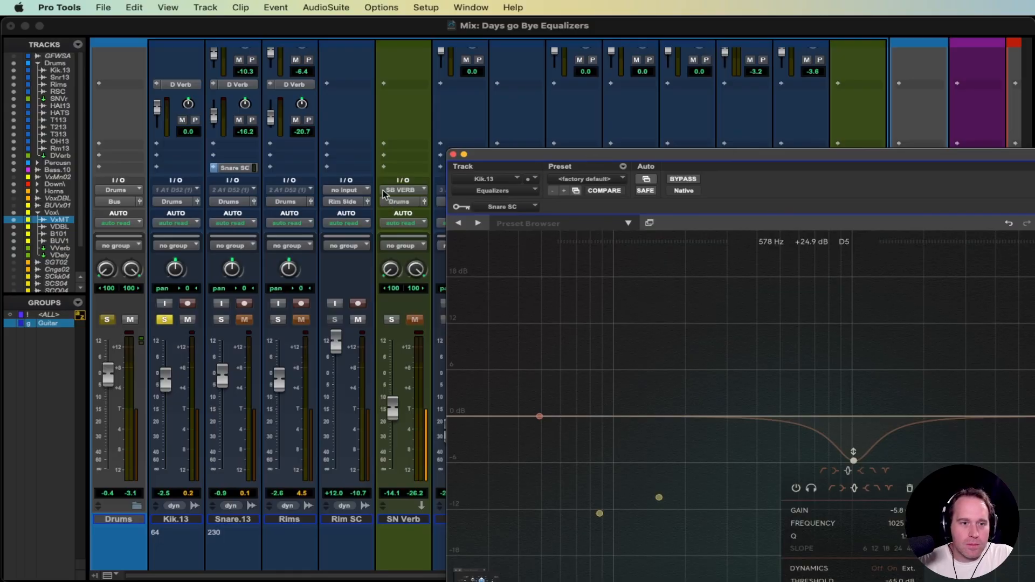
pyautogui.click(233, 168)
pyautogui.click(588, 98)
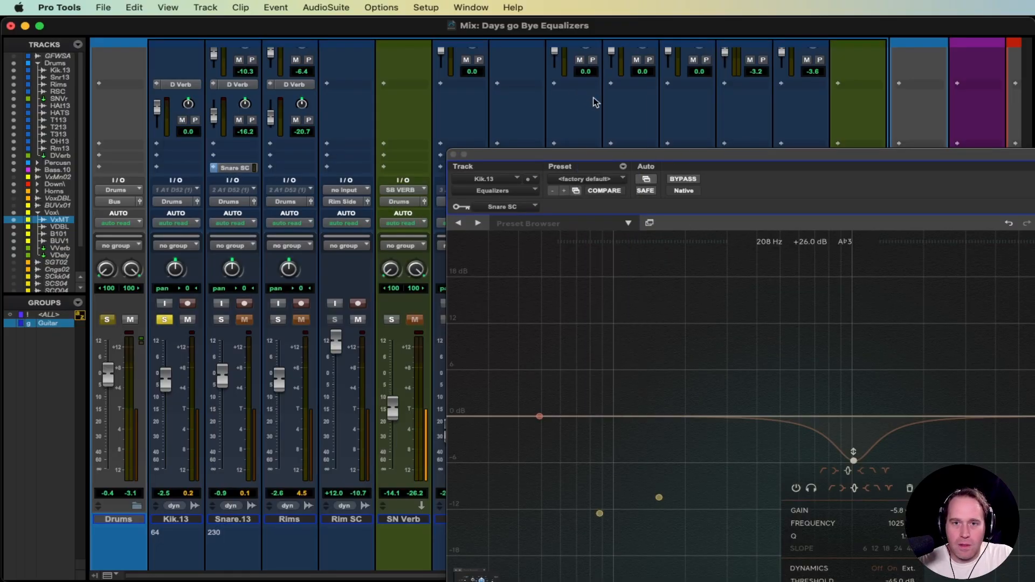
pyautogui.moveTo(632, 160); pyautogui.dragTo(328, 40)
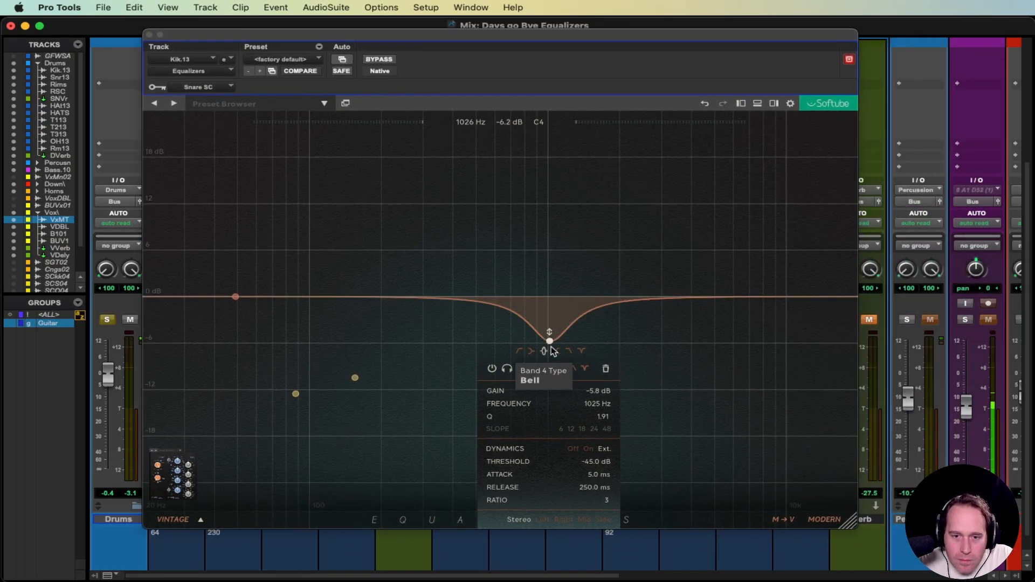
# Unsolo band 4 and retune it to about 910 Hz and -7.8 dB gain with a threshold of about -50.9 dB.
pyautogui.moveTo(550, 338); pyautogui.dragTo(583, 386)
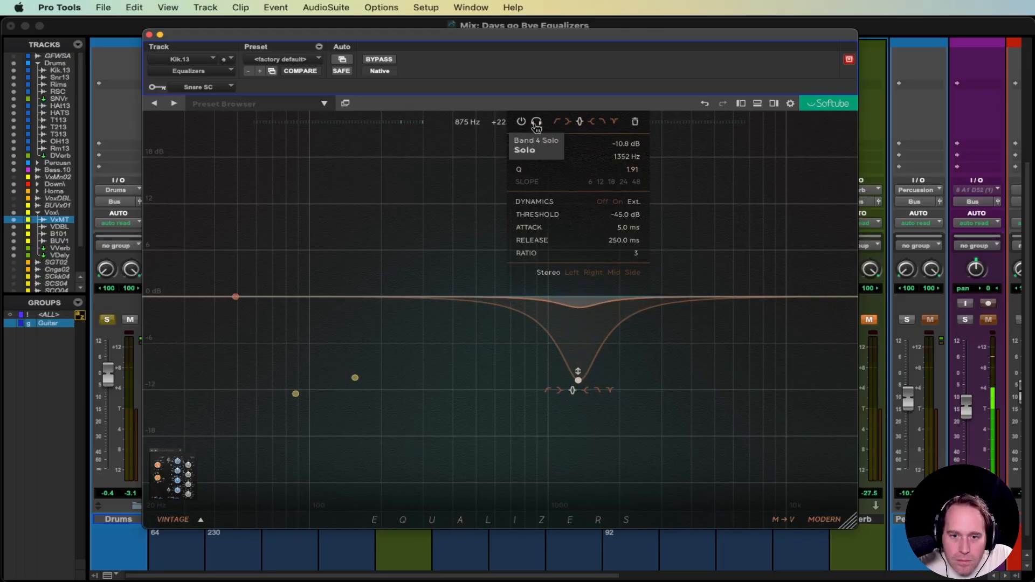
pyautogui.click(536, 124)
pyautogui.moveTo(579, 382); pyautogui.dragTo(537, 357)
pyautogui.moveTo(582, 214); pyautogui.dragTo(600, 215)
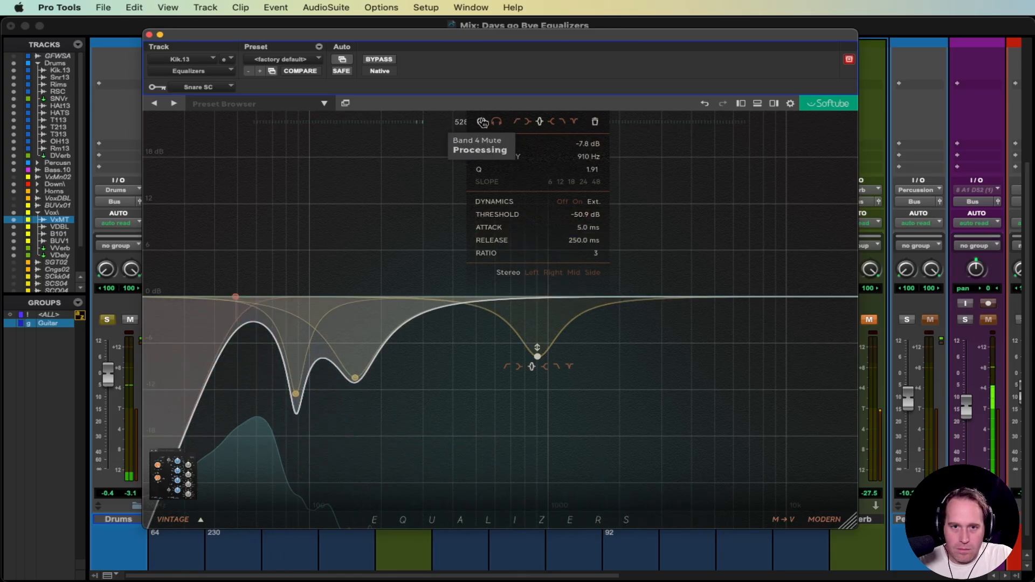
# Compare the kick with band 4 muted and active during playback.
pyautogui.click(481, 122)
pyautogui.click(481, 121)
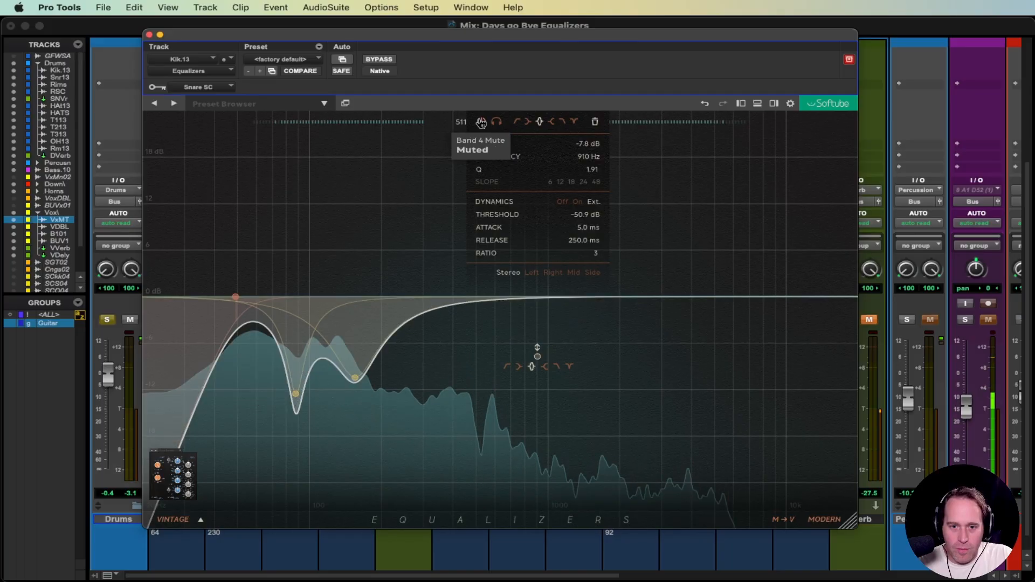
pyautogui.click(481, 122)
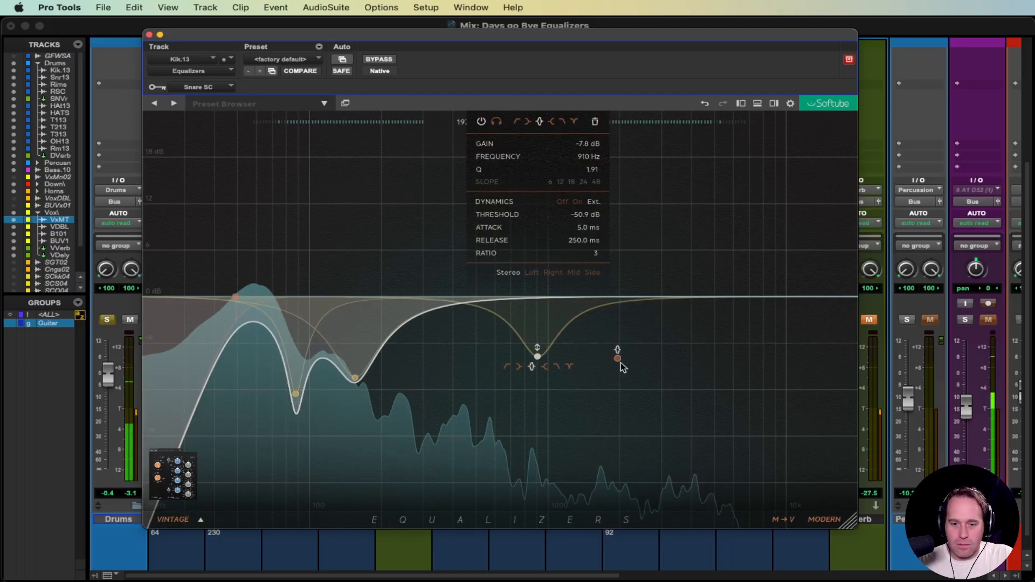
# Add a bell band at about 1715 Hz with -5.4 dB gain and external dynamics, compare it during playback, and leave it muted.
pyautogui.click(606, 364)
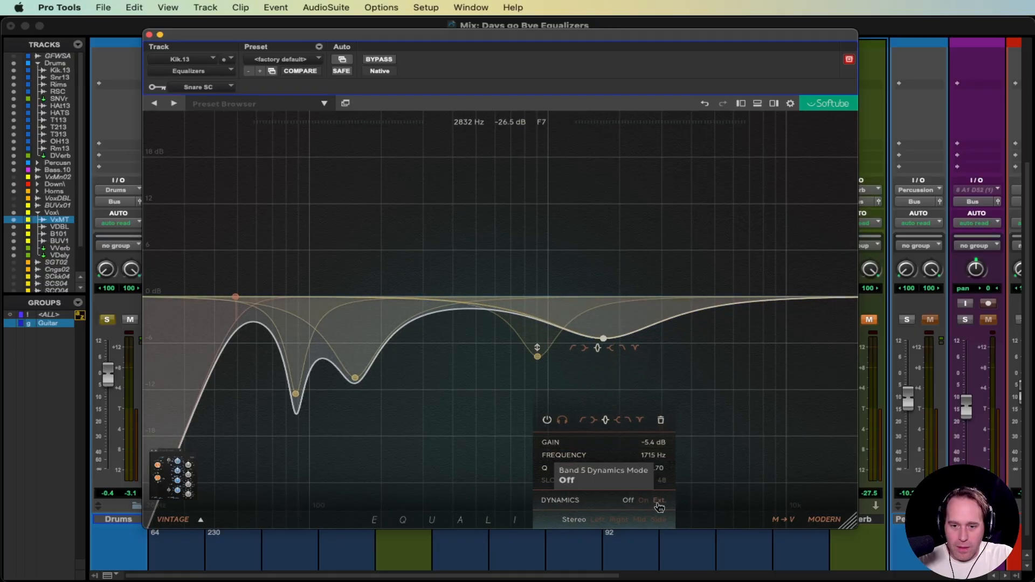
pyautogui.click(659, 501)
pyautogui.press('space')
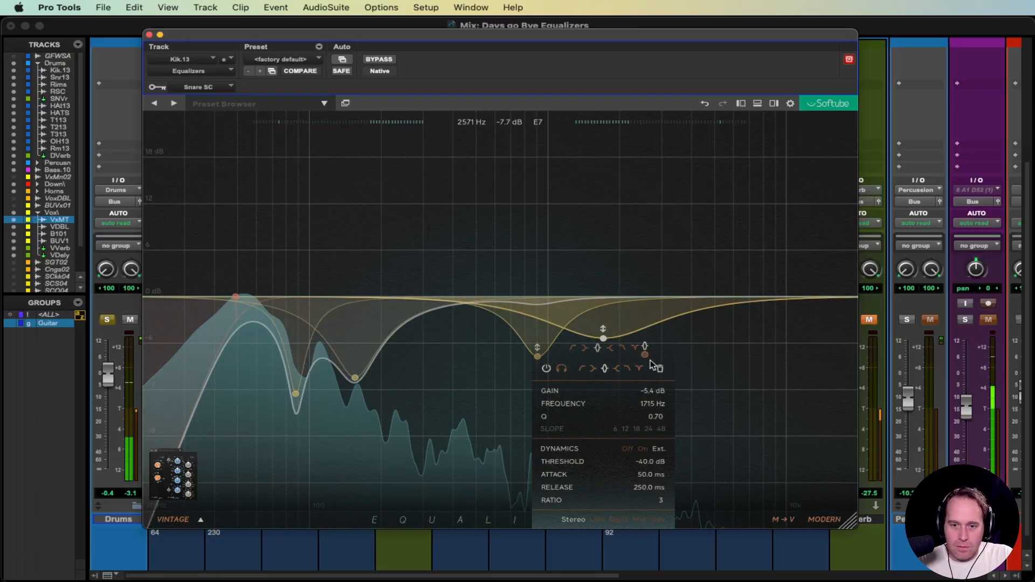
pyautogui.click(547, 370)
pyautogui.click(546, 369)
pyautogui.click(547, 371)
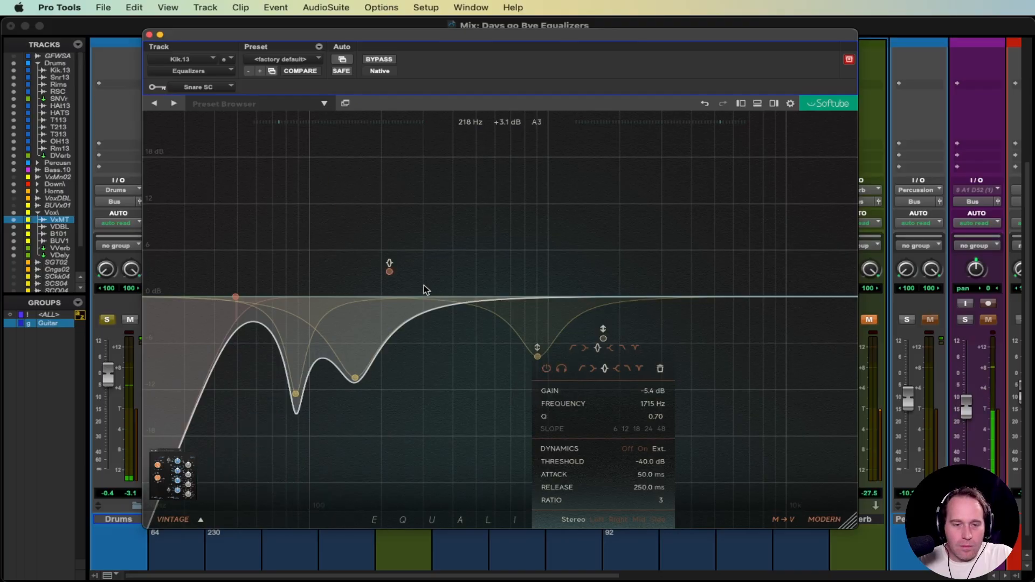
# Show the output metering section and compare the EQ settings stored in slots A and C.
pyautogui.click(774, 103)
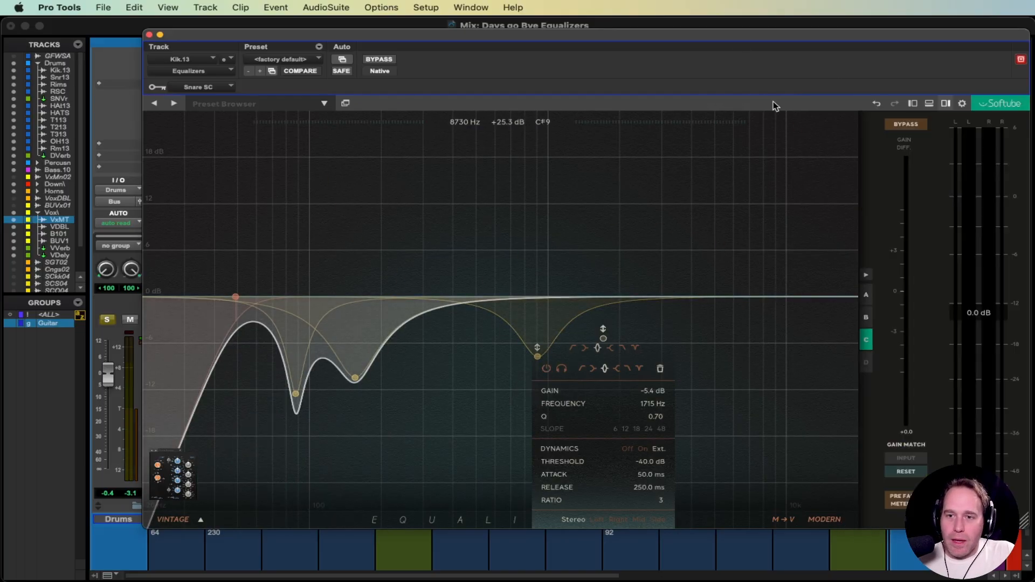
pyautogui.click(867, 296)
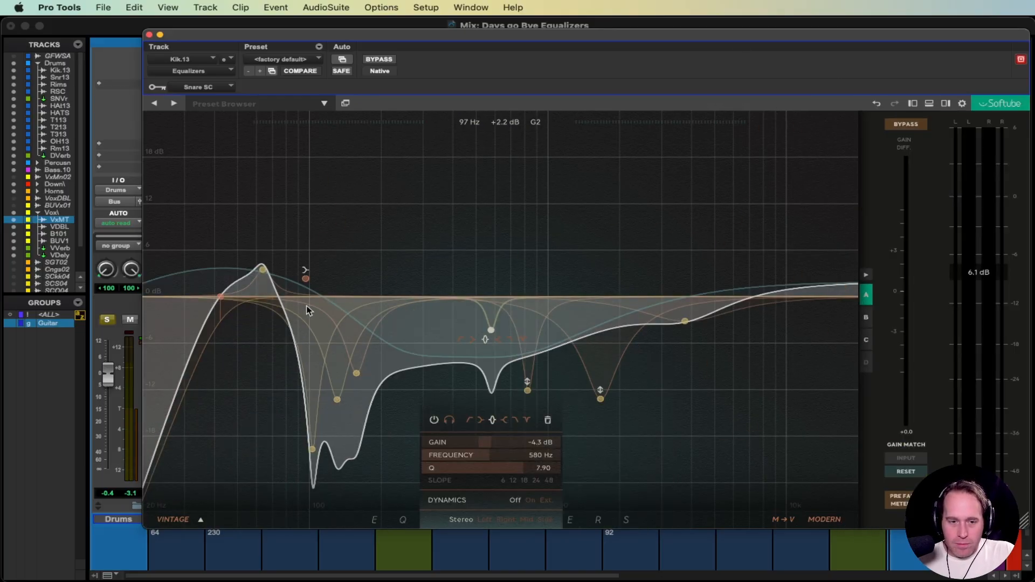
pyautogui.click(867, 341)
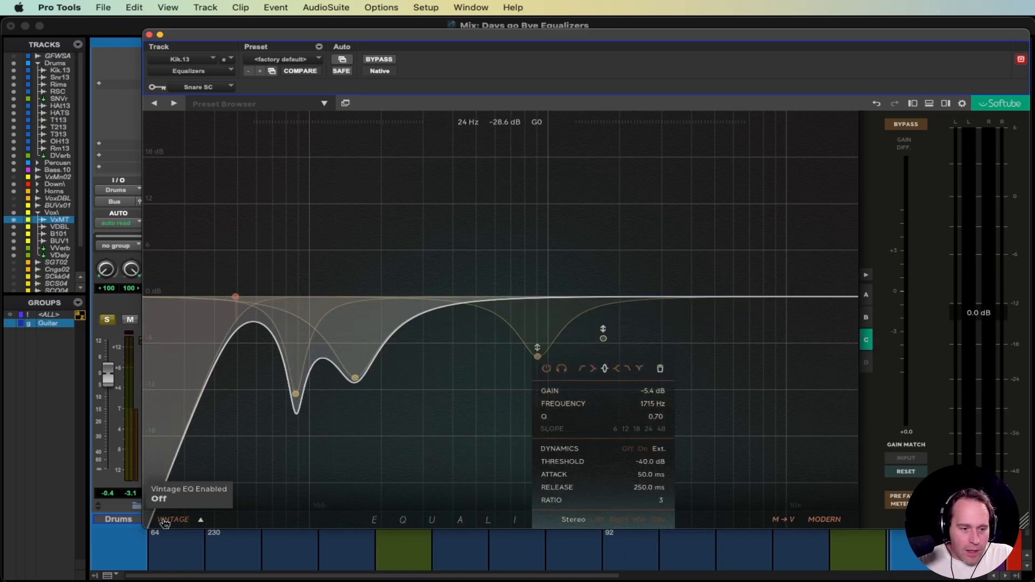
# Open the vintage American Class A Equalizer in slot C, cut its LMF gain, boost its LF gain, and play the kick.
pyautogui.click(201, 520)
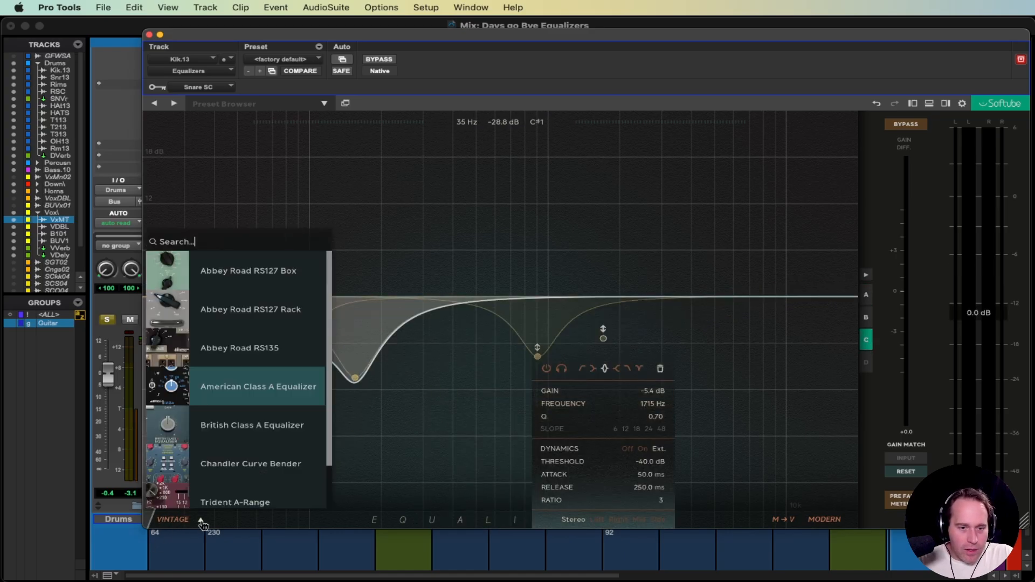
pyautogui.click(234, 392)
pyautogui.moveTo(561, 434); pyautogui.dragTo(548, 457)
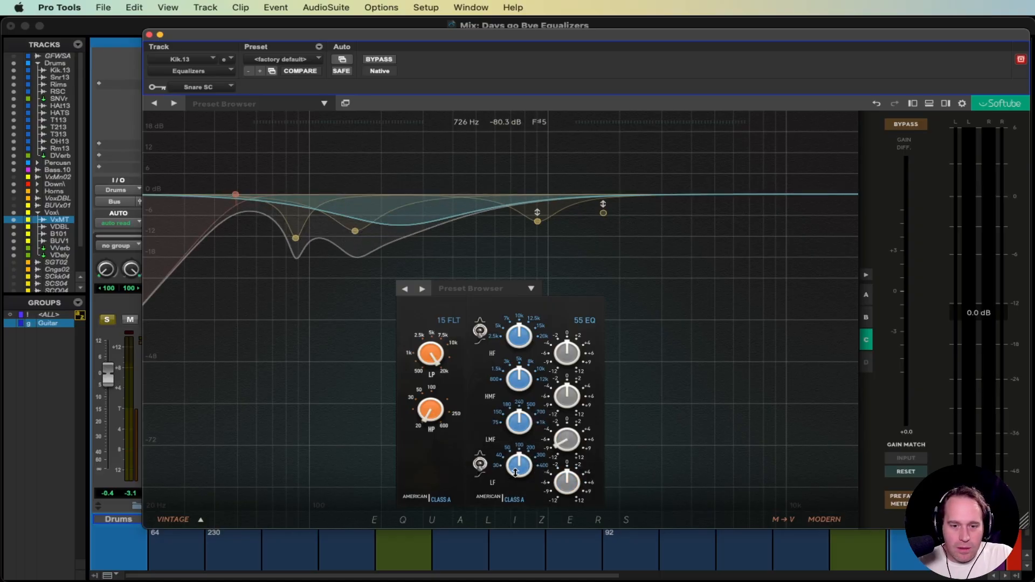
pyautogui.moveTo(564, 478); pyautogui.dragTo(566, 446)
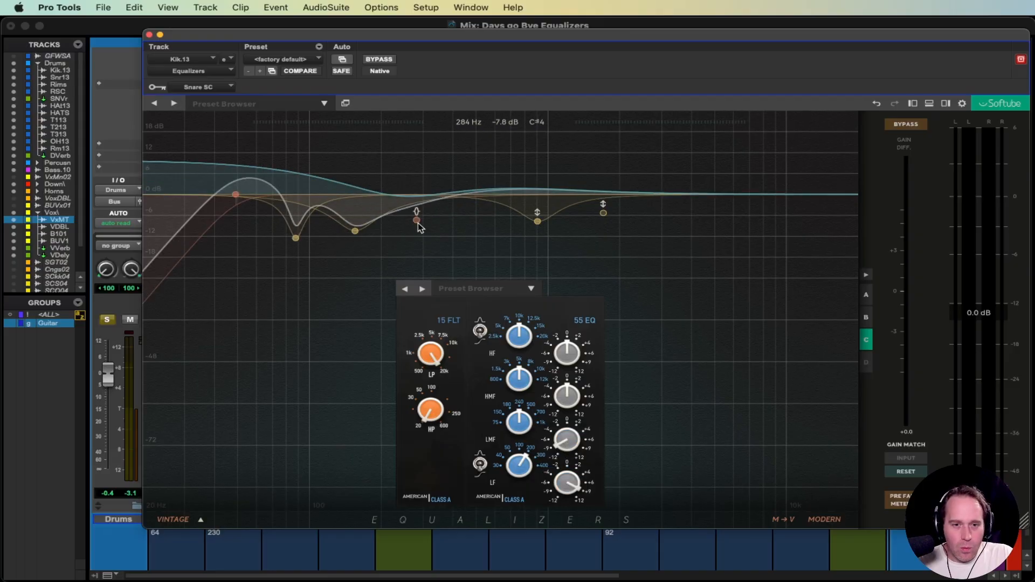
pyautogui.press('space')
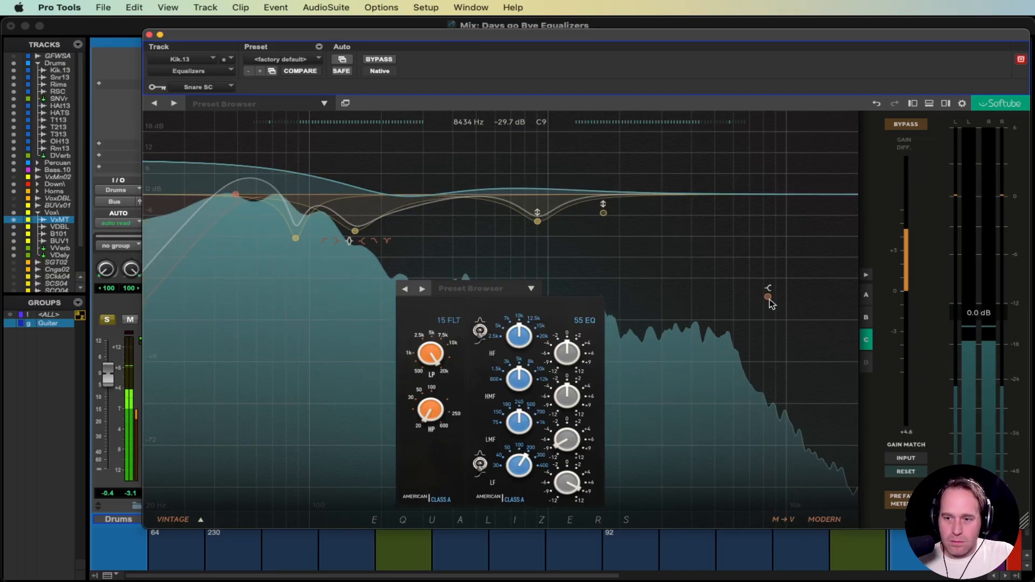
# Recall slot A, reposition the plug-in window, and bring up the American Class A Equalizer with its interface collapsed to a thumbnail.
pyautogui.click(867, 295)
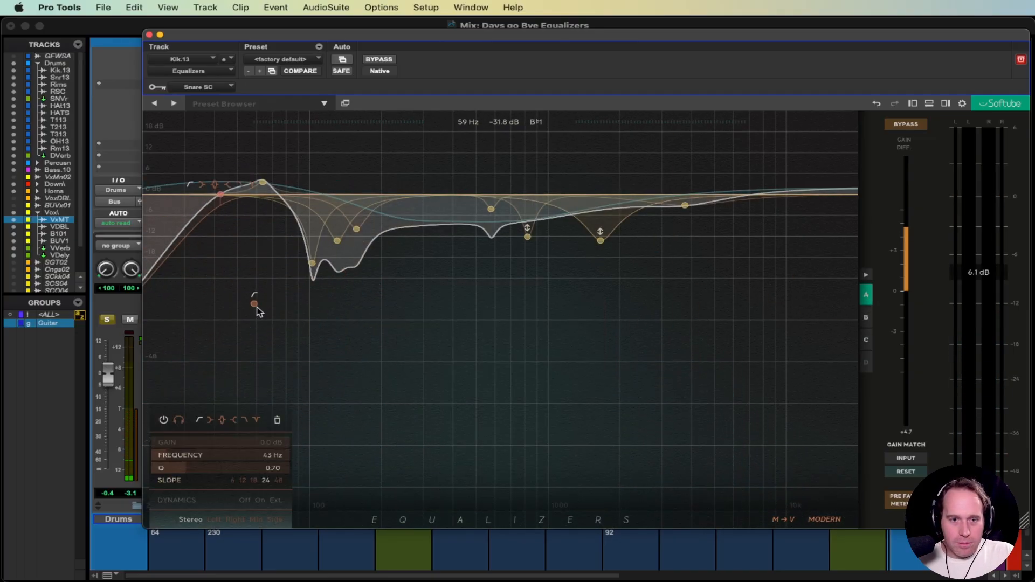
pyautogui.click(531, 234)
pyautogui.moveTo(389, 36); pyautogui.dragTo(359, 63)
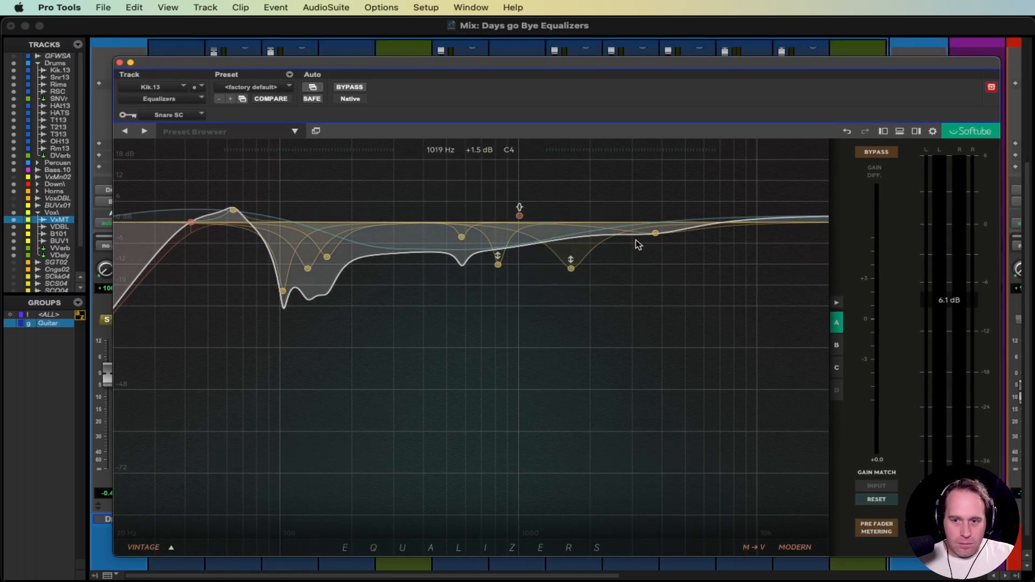
pyautogui.click(171, 548)
pyautogui.click(220, 427)
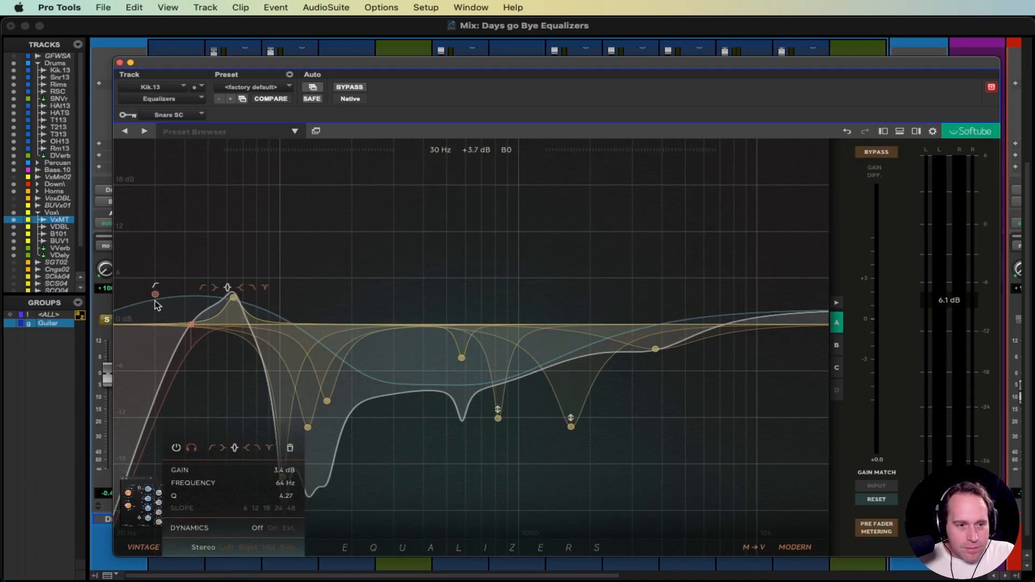
pyautogui.moveTo(641, 395); pyautogui.dragTo(125, 566)
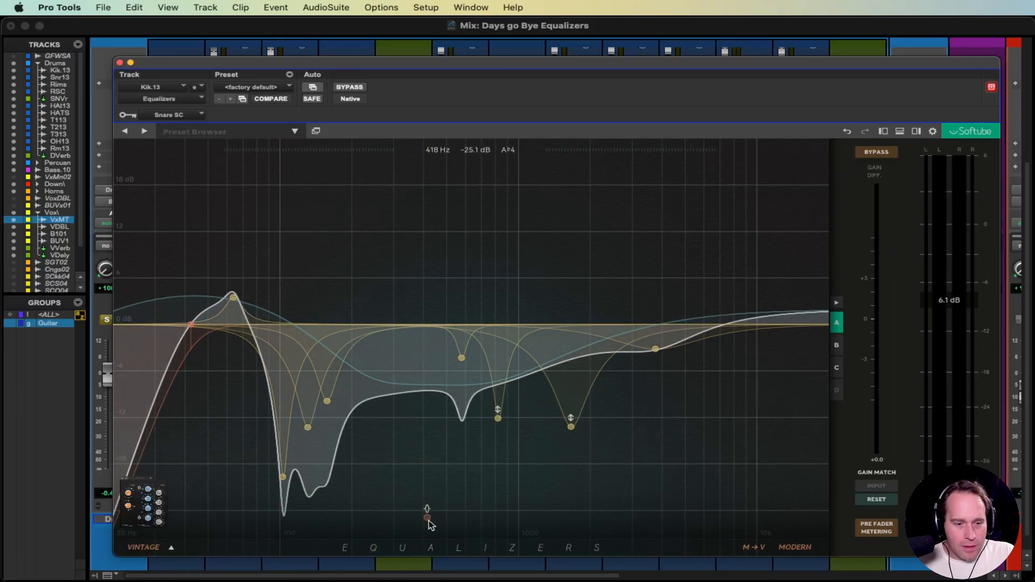
# Switch the Vintage and Modern sections on and off repeatedly to compare their curves, ending with only Modern active.
pyautogui.click(145, 551)
pyautogui.click(145, 551)
pyautogui.click(145, 551)
pyautogui.click(144, 551)
pyautogui.click(145, 551)
pyautogui.click(144, 551)
pyautogui.click(145, 551)
pyautogui.click(796, 550)
pyautogui.click(796, 550)
pyautogui.click(796, 550)
pyautogui.click(795, 550)
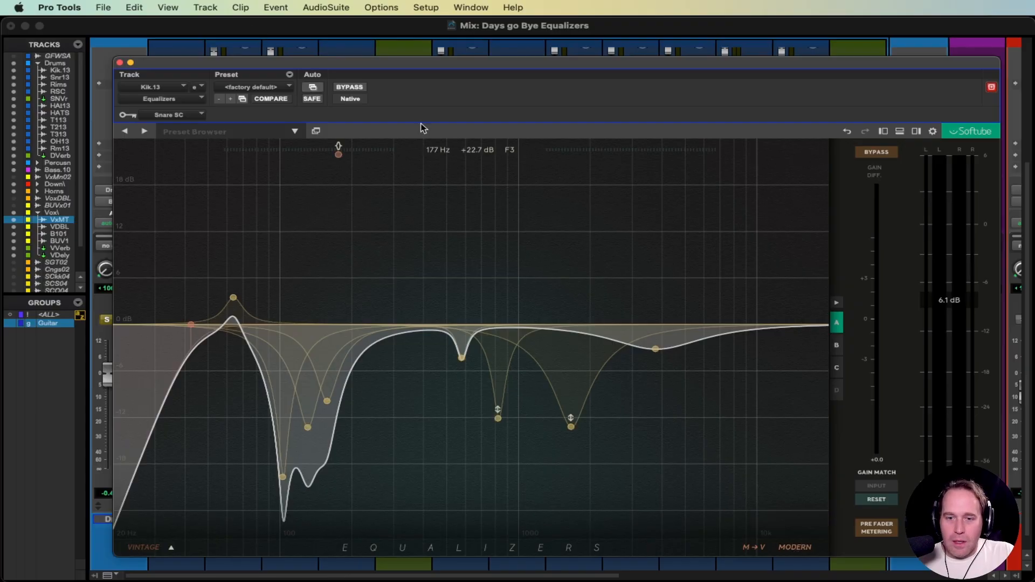
# Inspect the settings of slot A's bell and sidechained bands, and re-enable the Vintage section during playback.
pyautogui.moveTo(263, 301)
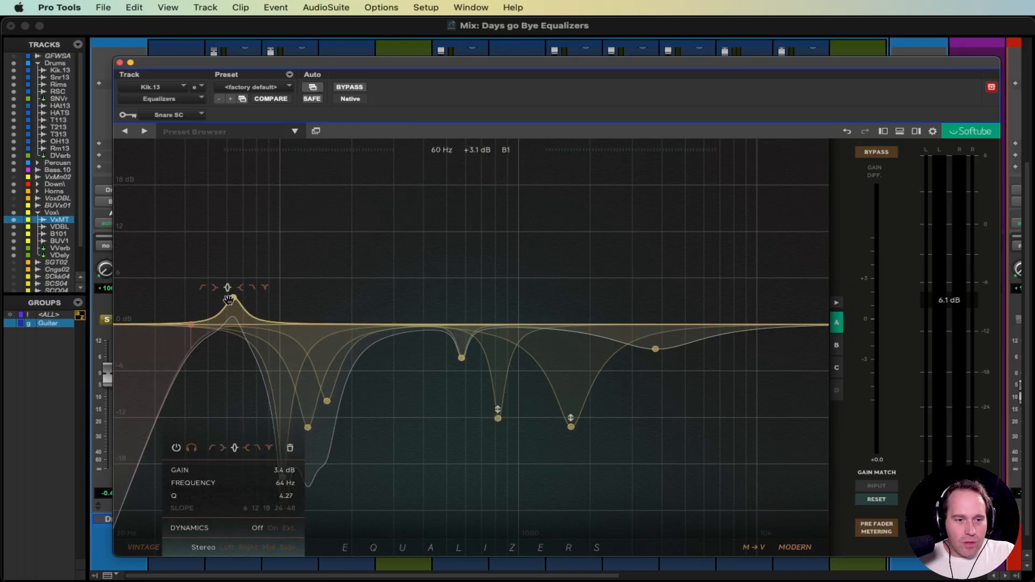
pyautogui.moveTo(305, 402)
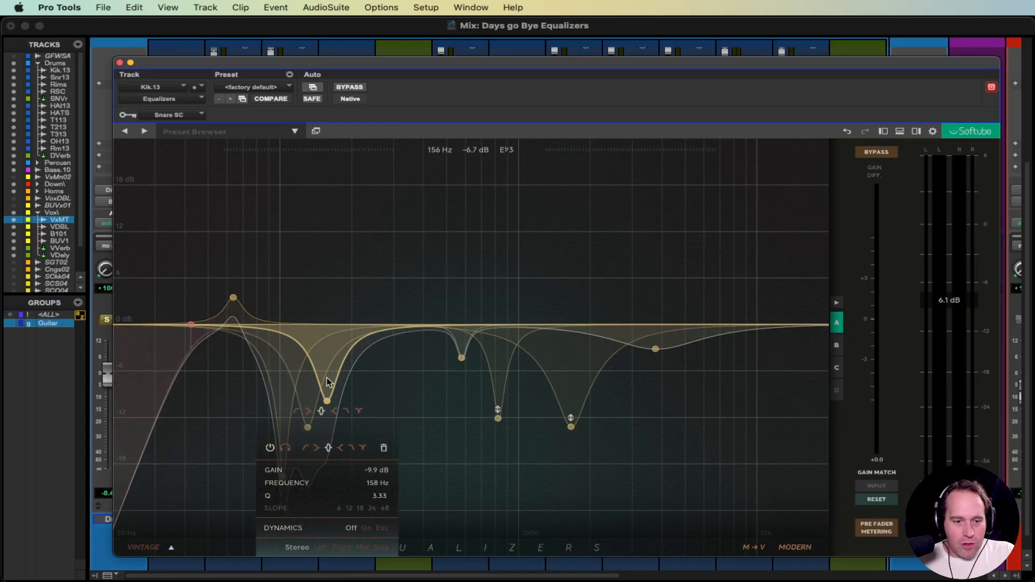
pyautogui.moveTo(569, 391)
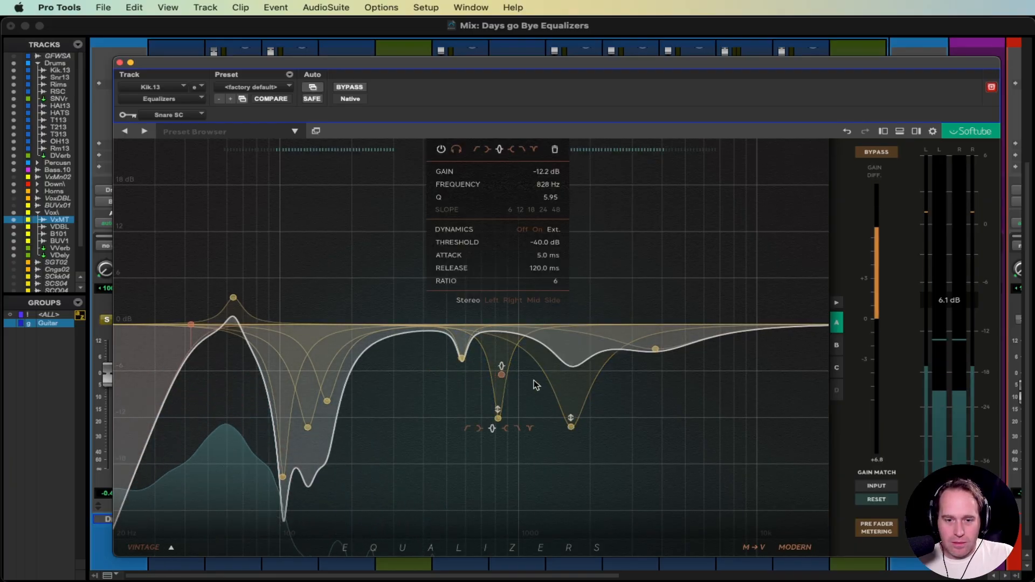
pyautogui.click(144, 549)
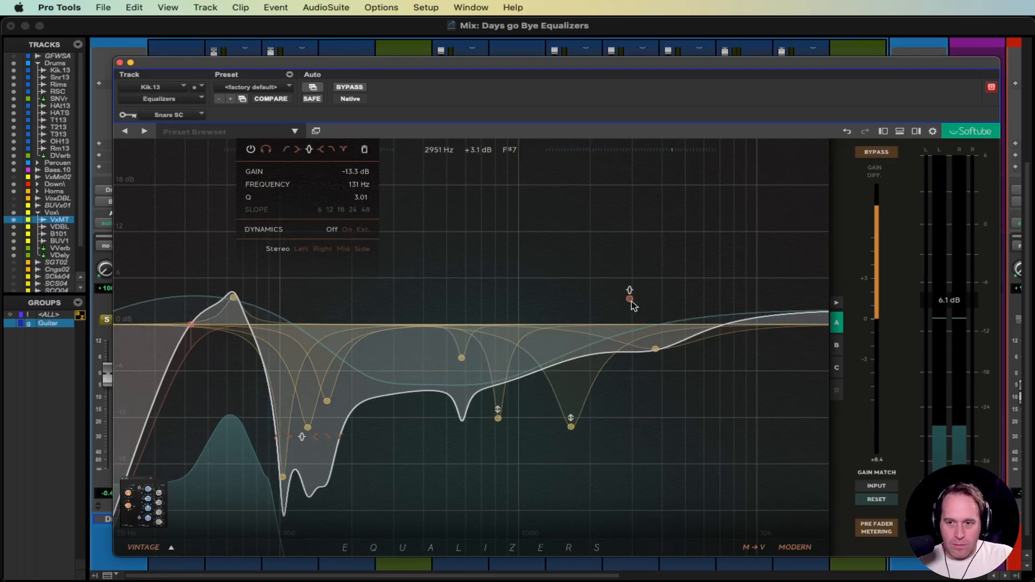
# Close the kick's equalizer and open the Equalizers insert on the Bass.10 track.
pyautogui.click(120, 63)
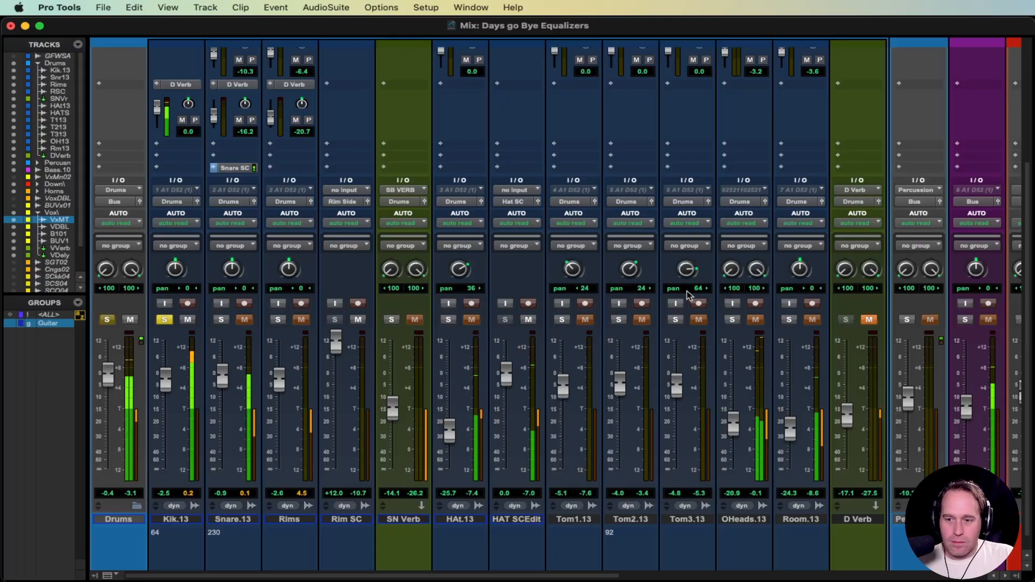
pyautogui.hscroll(5, 669, 305)
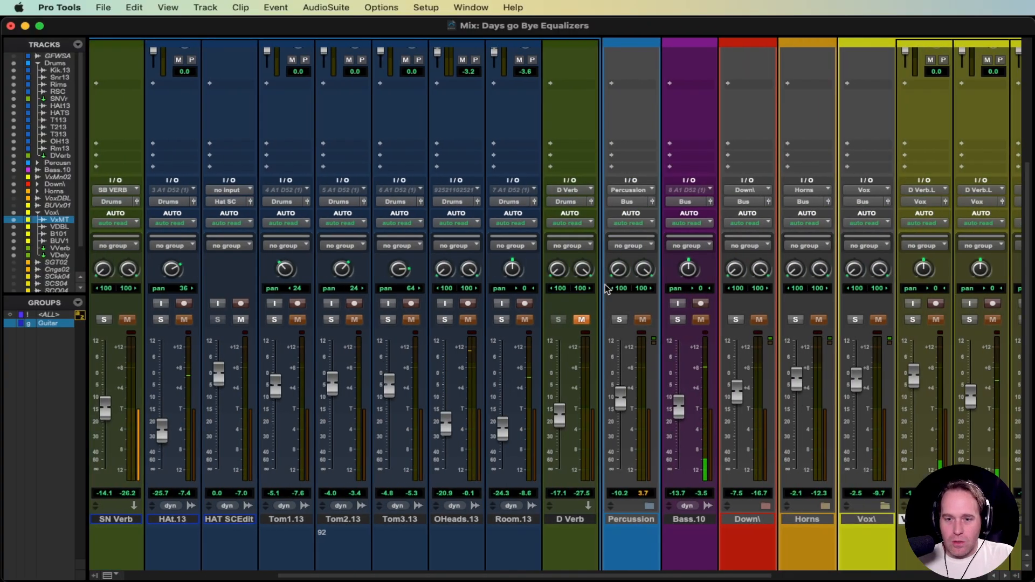
pyautogui.scroll(5, 647, 291)
pyautogui.click(690, 98)
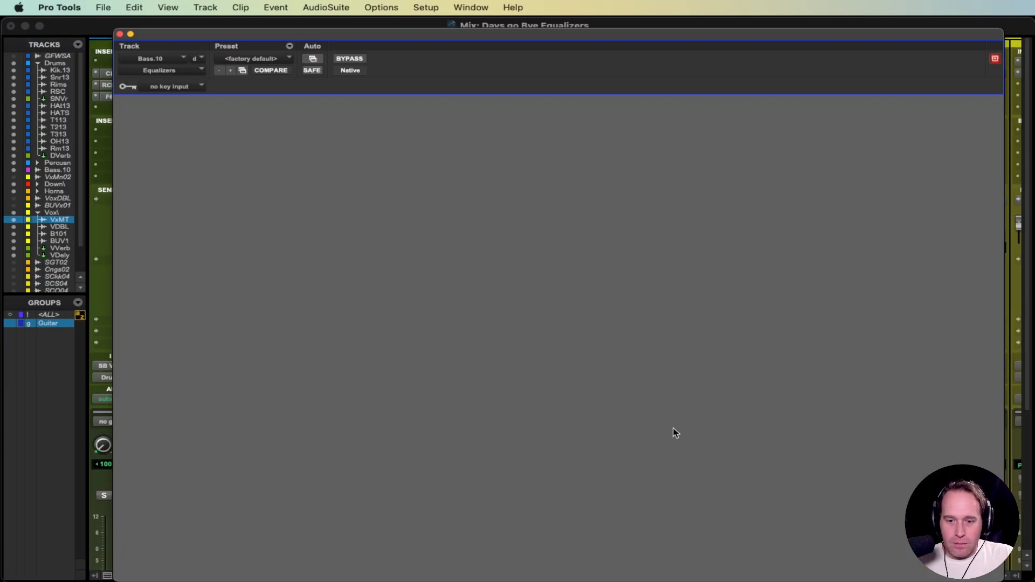
pyautogui.click(119, 34)
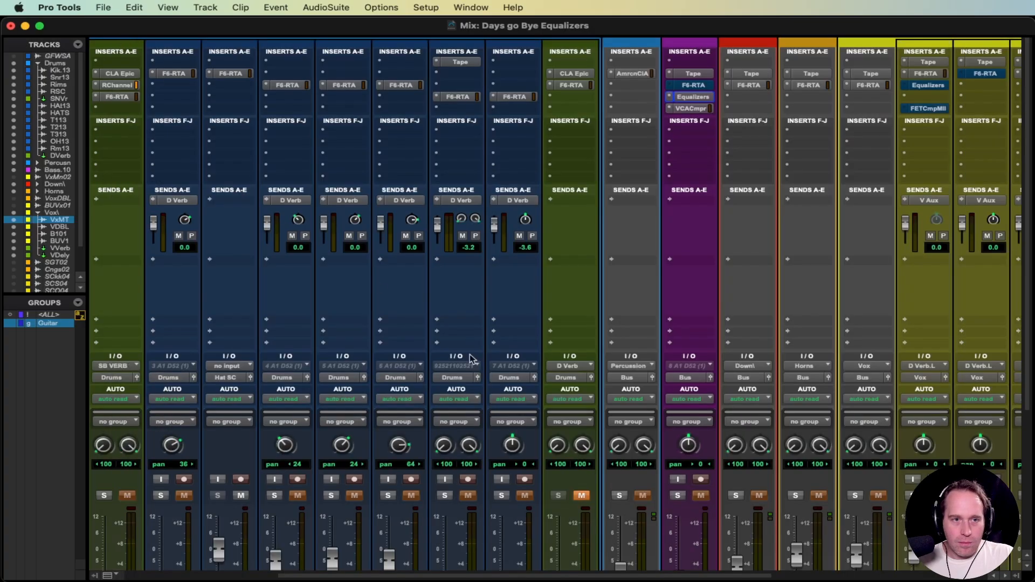
pyautogui.scroll(-2, 694, 465)
pyautogui.scroll(-3, 675, 467)
pyautogui.scroll(5, 668, 214)
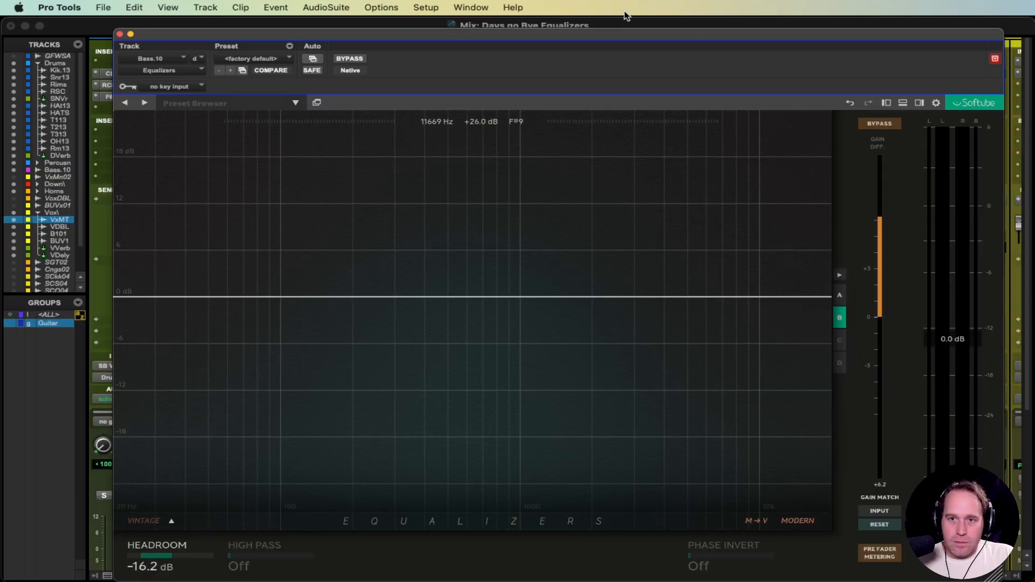
# Move the bass equalizer window aside, recall slot A, and compare its dynamic EQ against bypass during playback.
pyautogui.moveTo(609, 32); pyautogui.dragTo(516, 23)
pyautogui.click(747, 286)
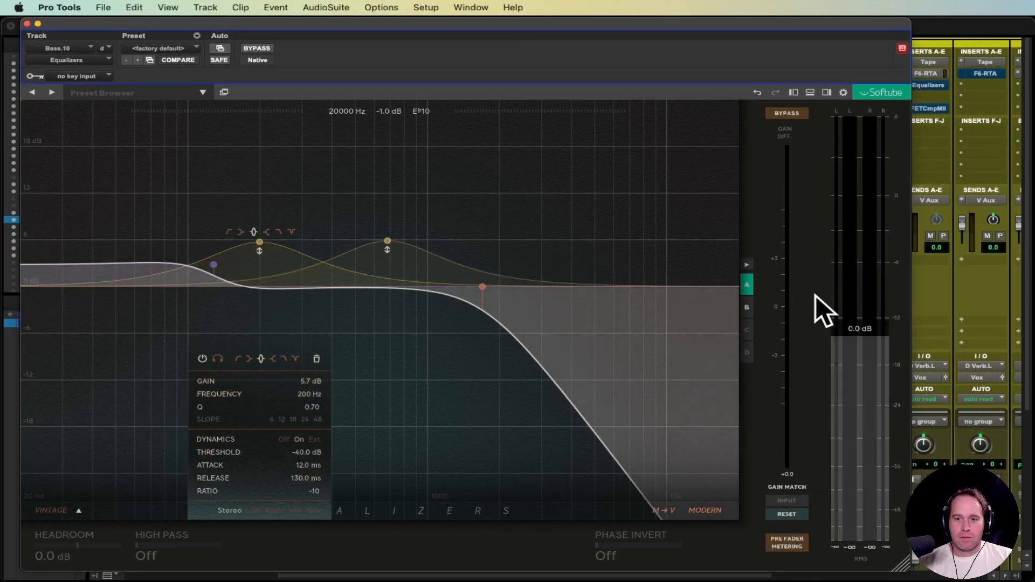
pyautogui.press('space')
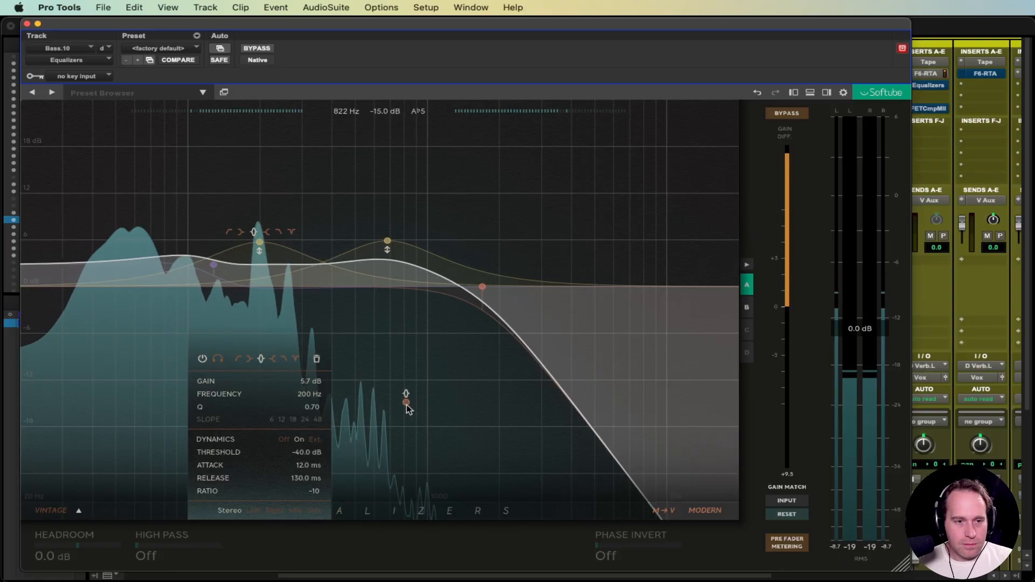
pyautogui.click(259, 49)
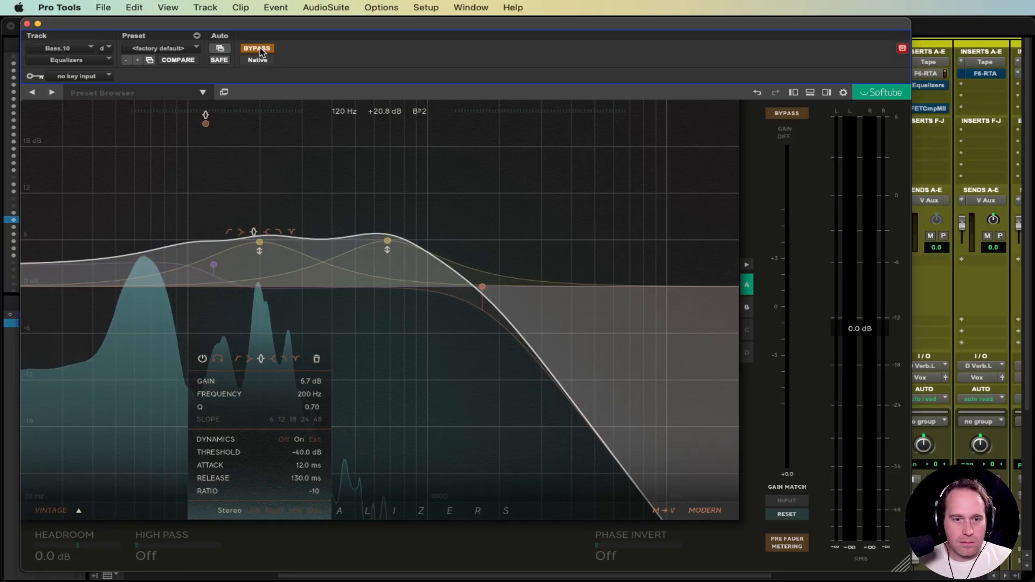
pyautogui.click(259, 49)
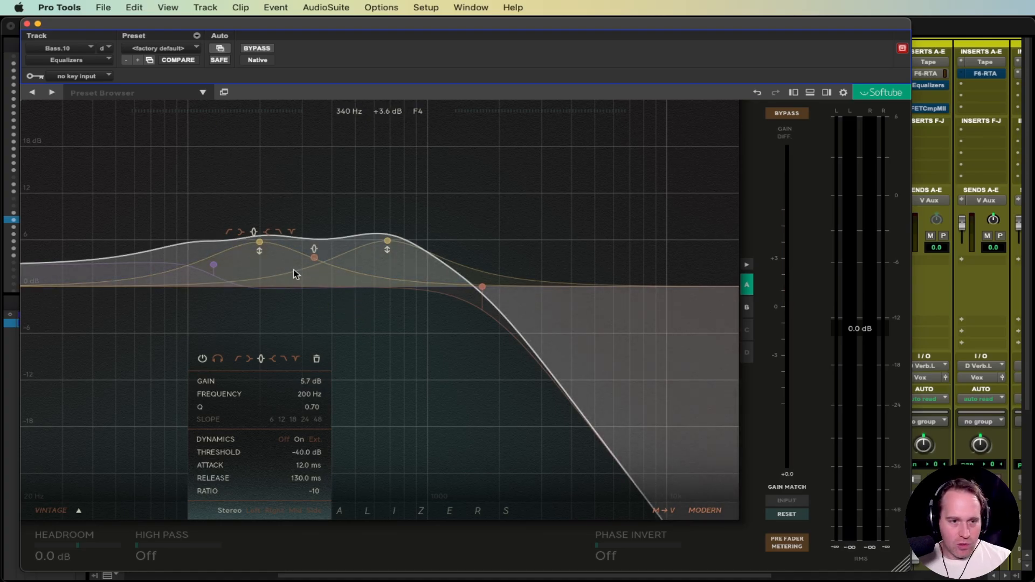
# Switch the bass equalizer to slot B and add a high-cut band at about 1214 Hz during playback.
pyautogui.click(26, 24)
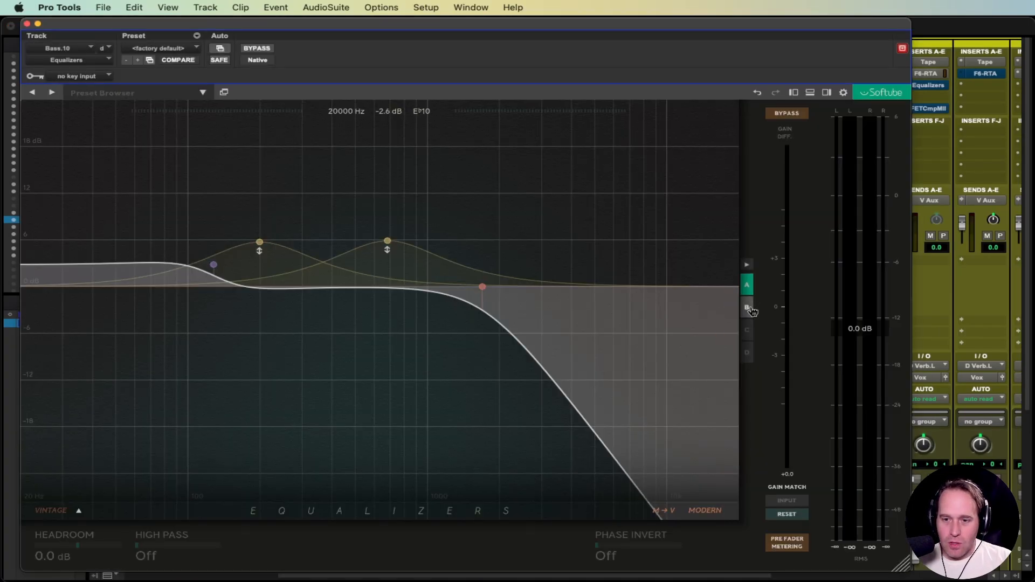
pyautogui.click(748, 308)
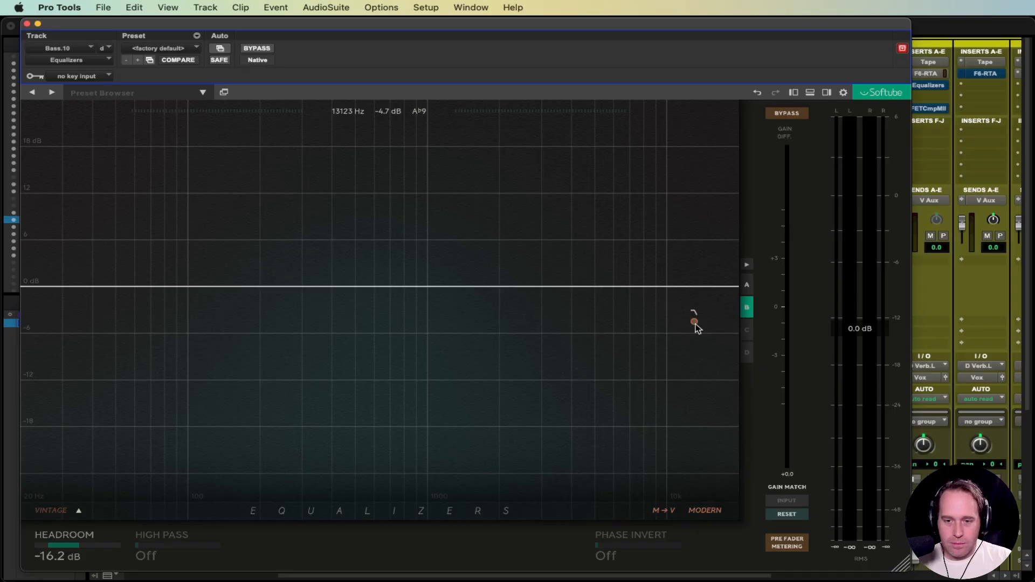
pyautogui.press('space')
pyautogui.click(694, 322)
pyautogui.moveTo(697, 296); pyautogui.dragTo(445, 295)
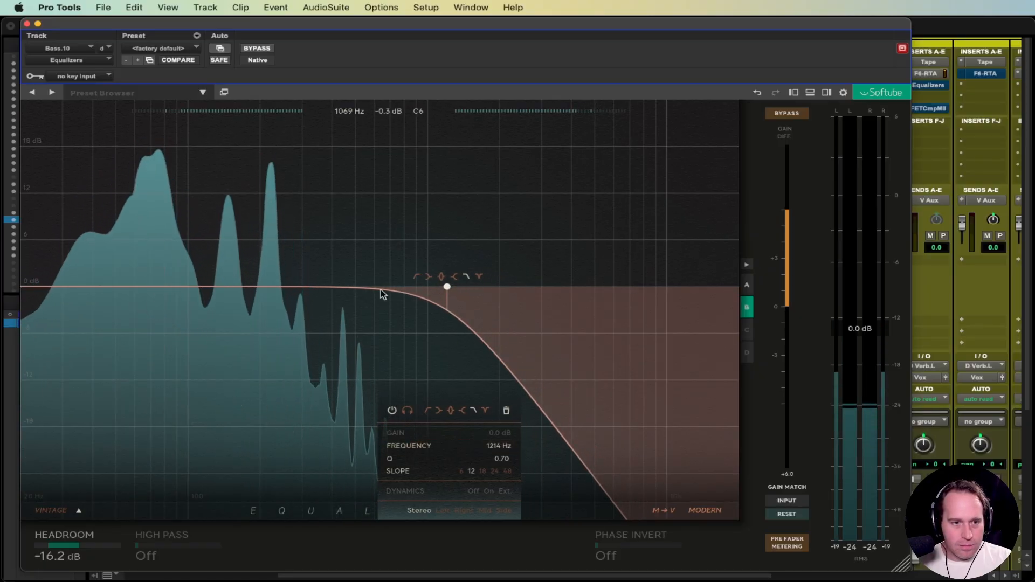
# Add a bell band boosting about 6.5 dB at 213 Hz to the bass equalizer.
pyautogui.press('space')
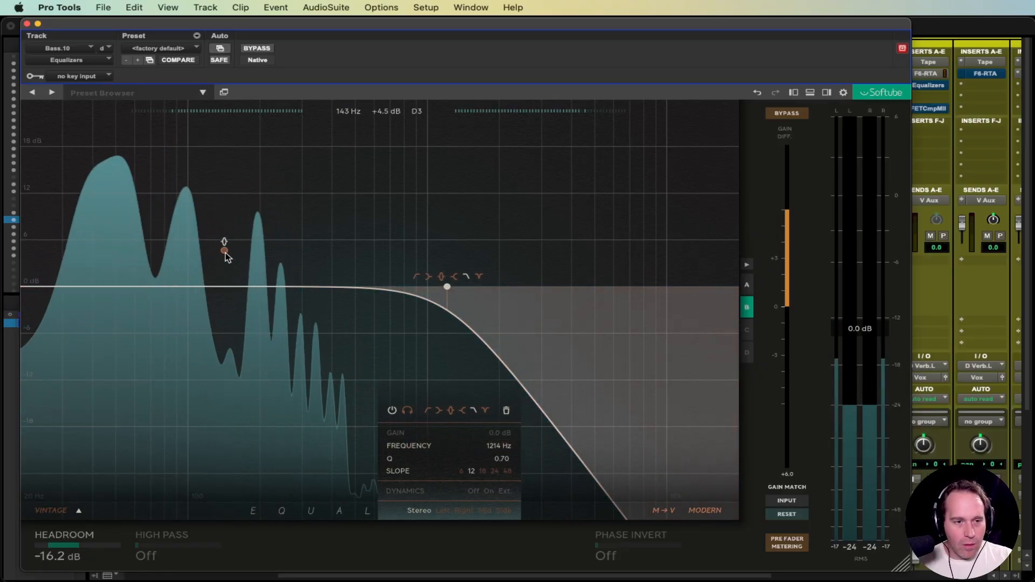
pyautogui.moveTo(260, 276); pyautogui.dragTo(263, 236)
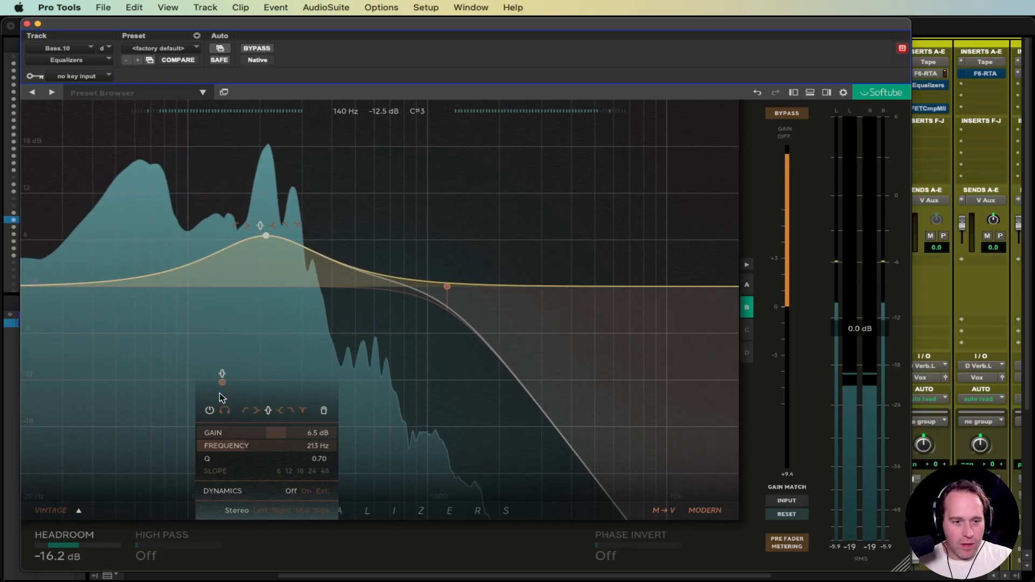
# Solo the bass equalizer's bell band and unsolo the Kik.13 and Drums tracks in the mixer.
pyautogui.click(225, 411)
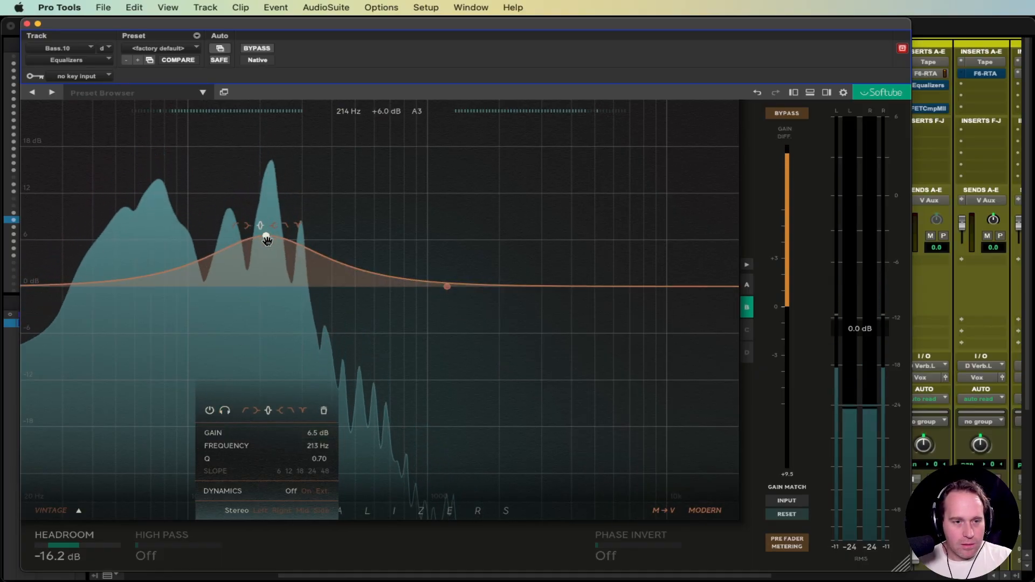
pyautogui.moveTo(413, 32); pyautogui.dragTo(879, 181)
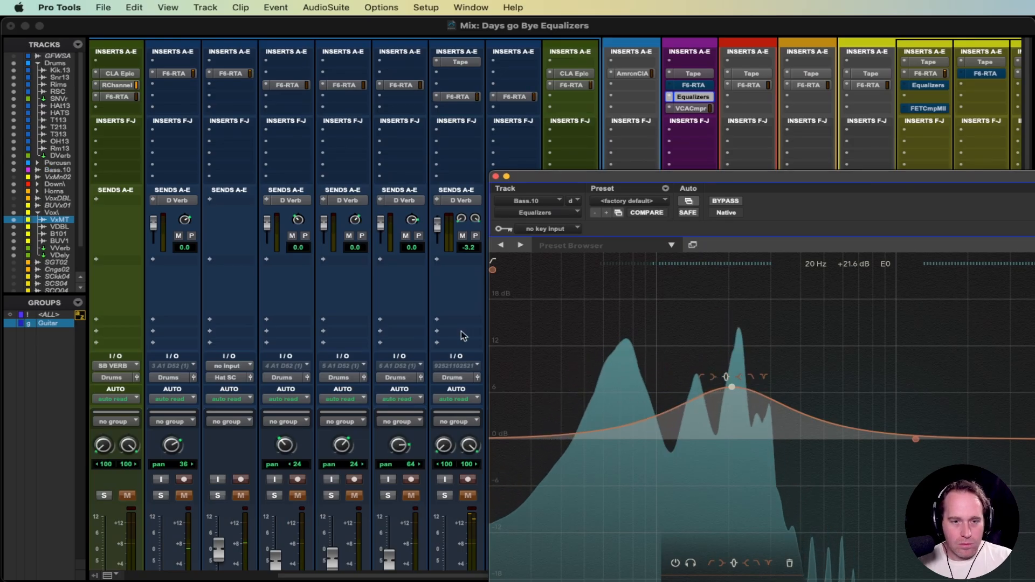
pyautogui.moveTo(811, 175); pyautogui.dragTo(818, 167)
pyautogui.scroll(-5, 218, 356)
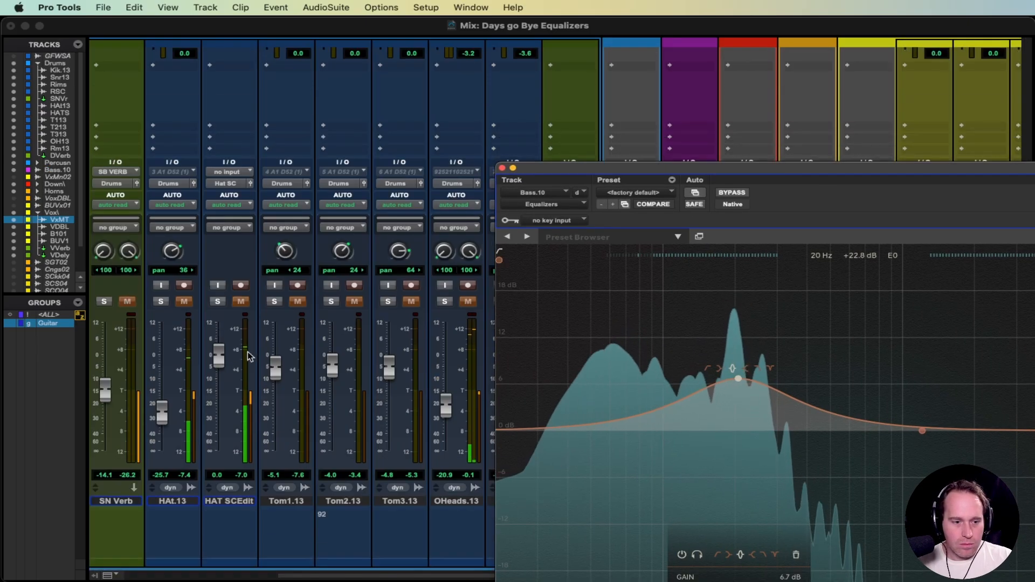
pyautogui.hscroll(-5, 270, 351)
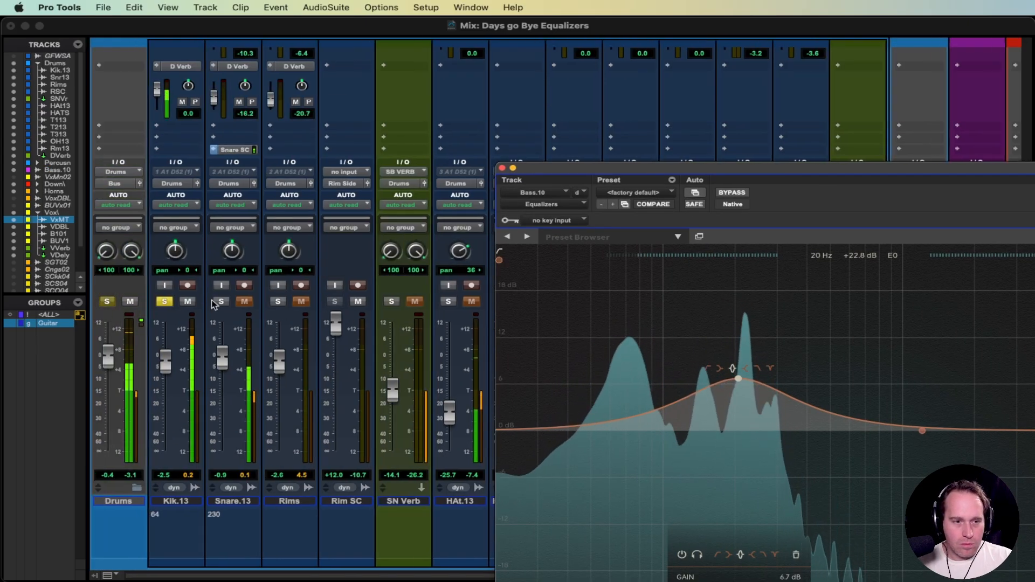
pyautogui.click(166, 302)
pyautogui.hscroll(5, 439, 278)
pyautogui.hscroll(-5, 370, 308)
pyautogui.click(108, 303)
pyautogui.moveTo(688, 167); pyautogui.dragTo(289, 21)
# Adjust the bell band to 6.6 dB at 209 Hz and enable its dynamics with 5 ms attack and 120 ms release.
pyautogui.moveTo(321, 238); pyautogui.dragTo(341, 237)
pyautogui.press('space')
pyautogui.click(382, 490)
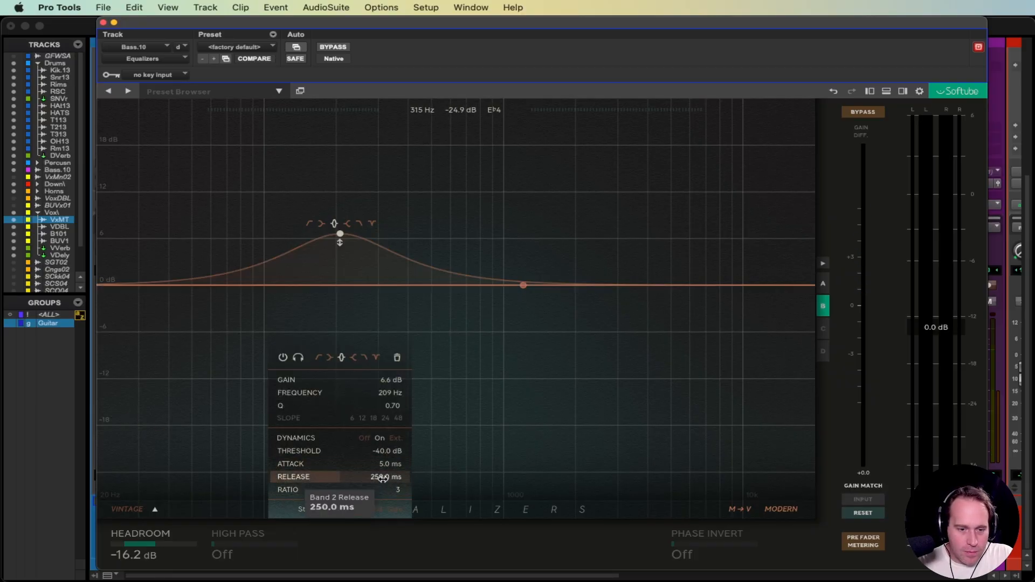
pyautogui.write('0')
pyautogui.press('Return')
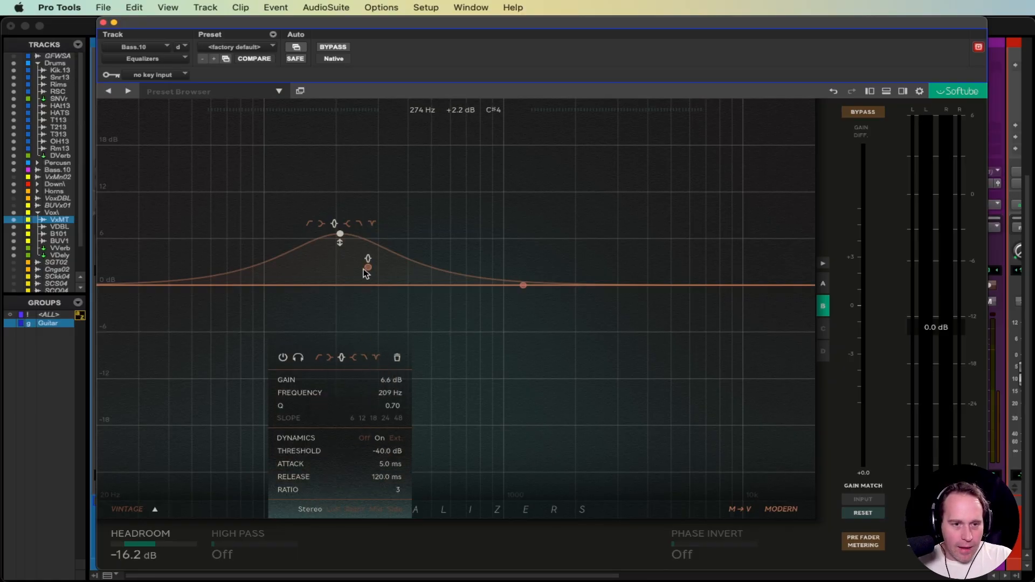
# Set the 209 Hz band's dynamics ratio to -10 and audition it during playback with its solo turned off.
pyautogui.press('space')
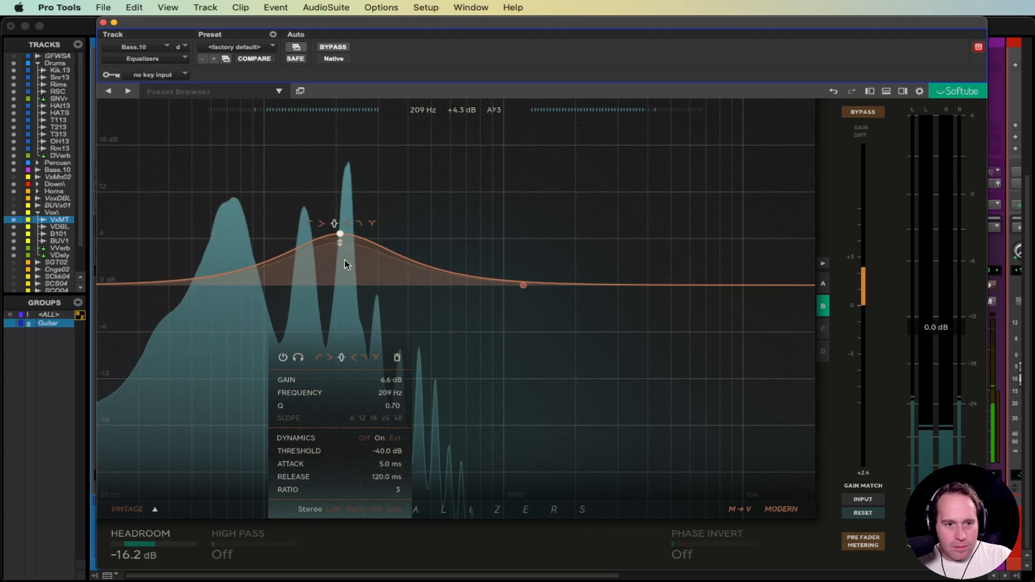
pyautogui.press('space')
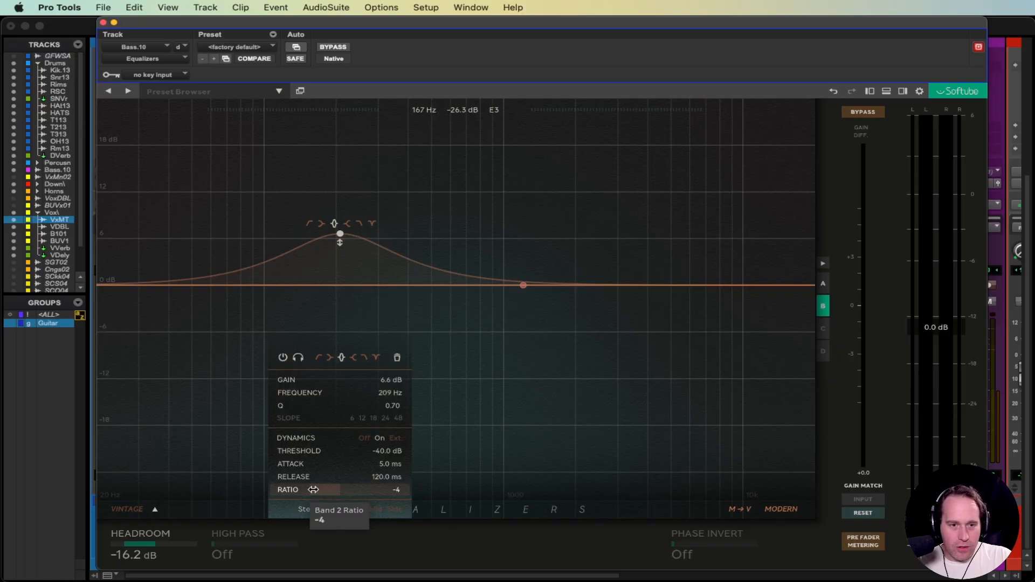
pyautogui.press('space')
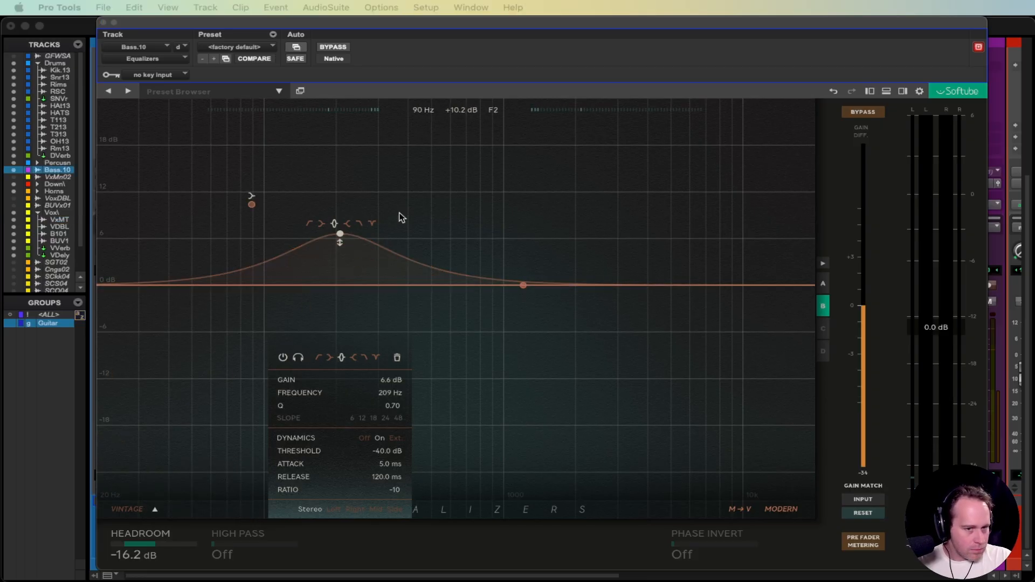
pyautogui.click(298, 357)
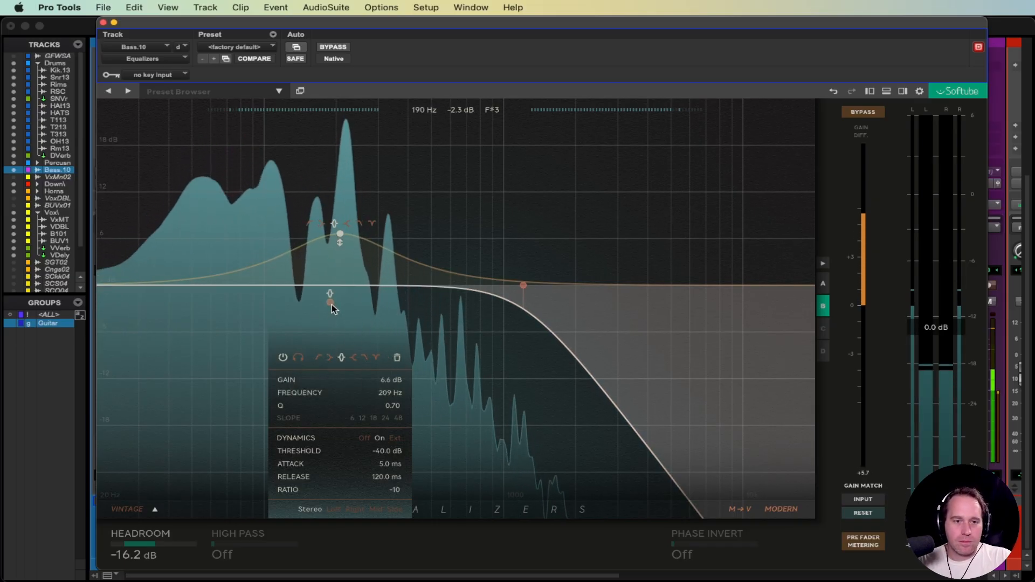
pyautogui.press('space')
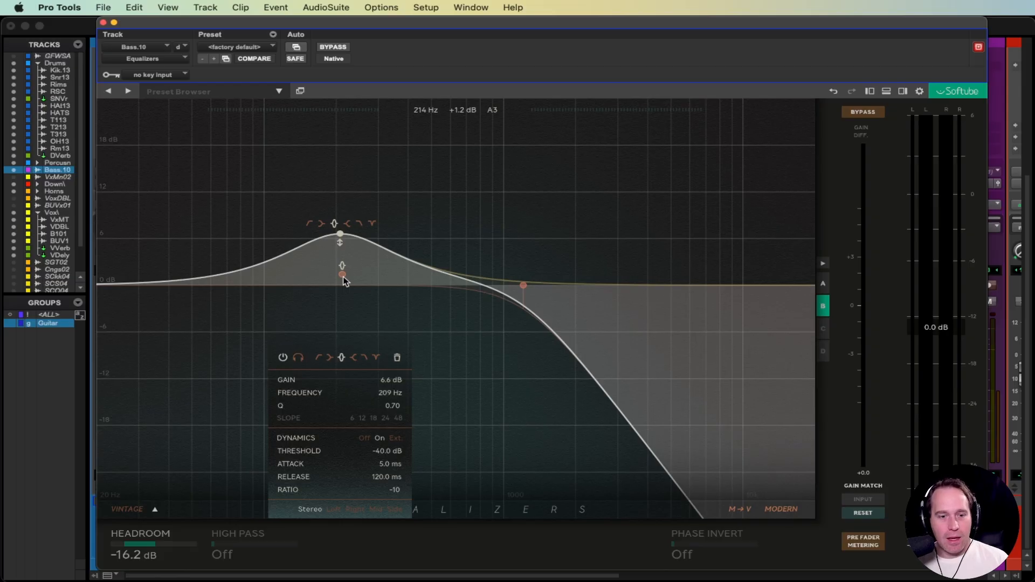
# Set the 209 Hz band's dynamics threshold to -19.3 dB and its ratio to -4 while auditioning the bass.
pyautogui.click(343, 275)
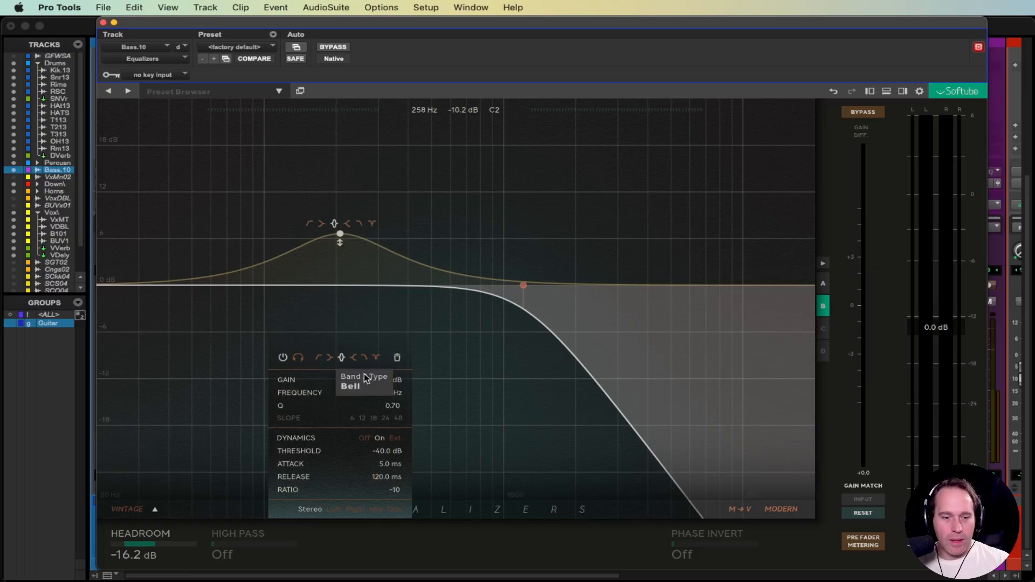
pyautogui.press('space')
pyautogui.moveTo(384, 452); pyautogui.dragTo(338, 448)
pyautogui.press('space')
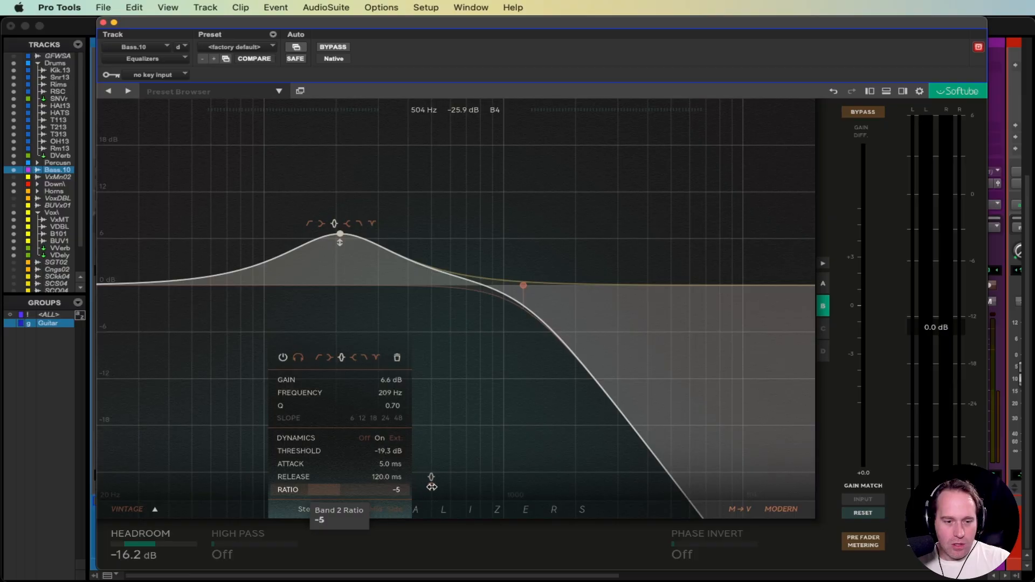
pyautogui.press('space')
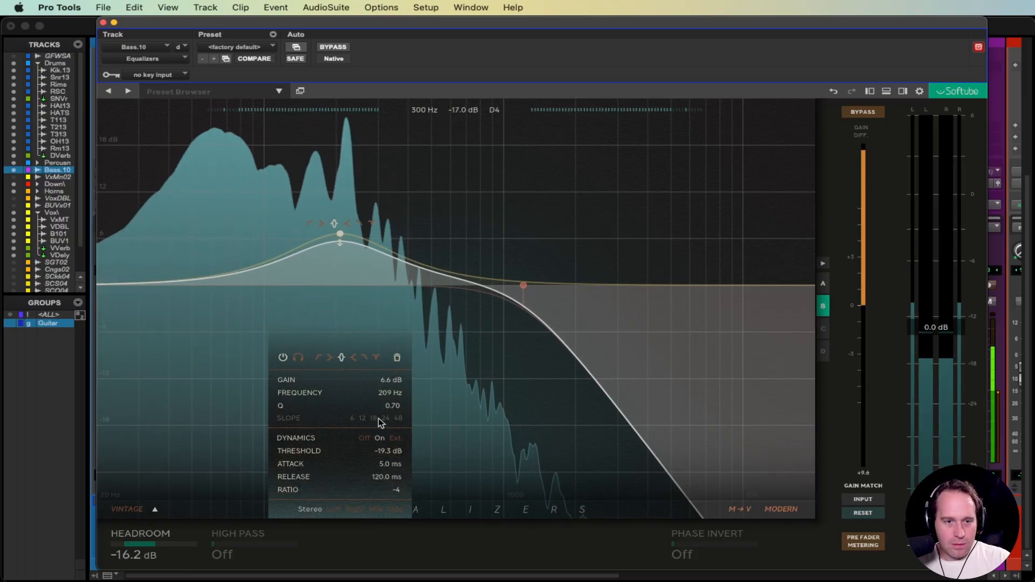
# Set the 209 Hz band's gain to 5.9 dB and threshold to -60 dB, comparing it against the muted band during playback.
pyautogui.moveTo(384, 380); pyautogui.dragTo(386, 378)
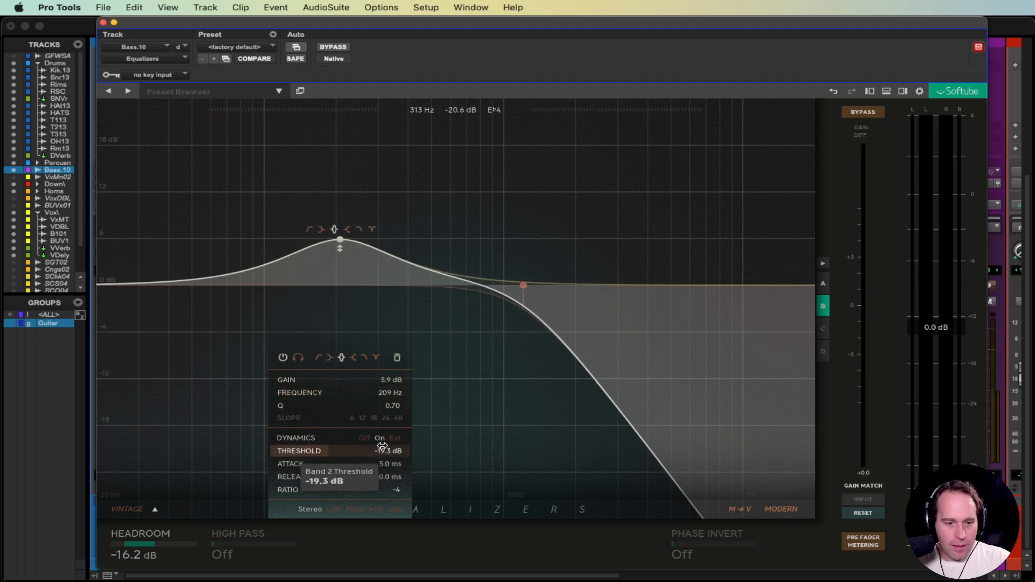
pyautogui.moveTo(392, 450); pyautogui.dragTo(402, 452)
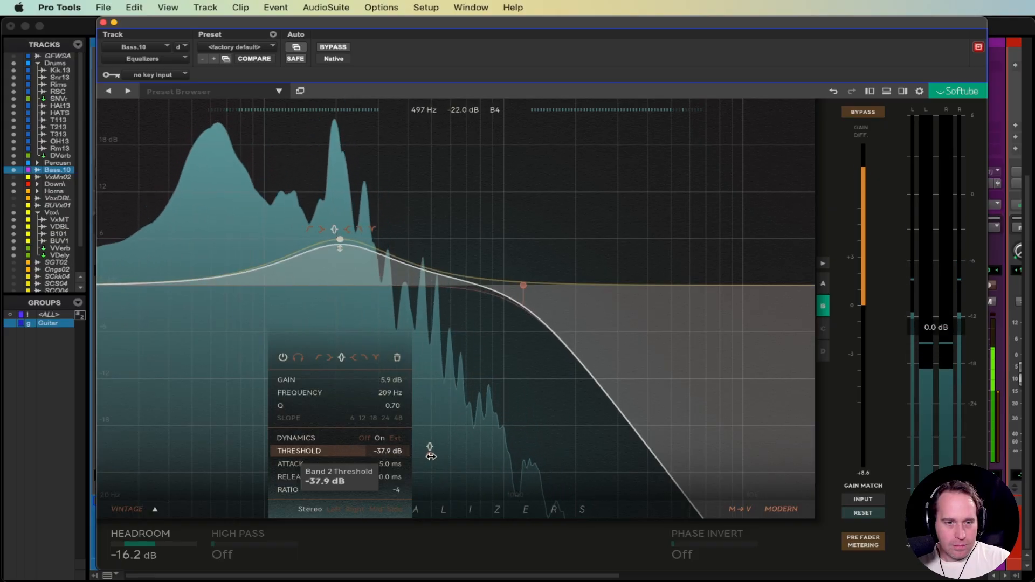
pyautogui.moveTo(453, 458); pyautogui.dragTo(495, 461)
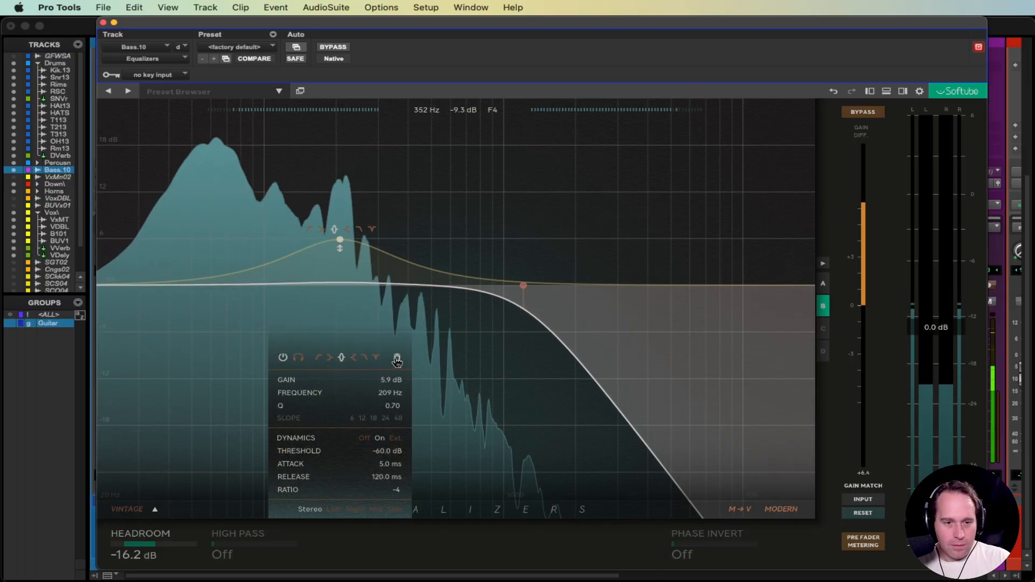
pyautogui.click(282, 358)
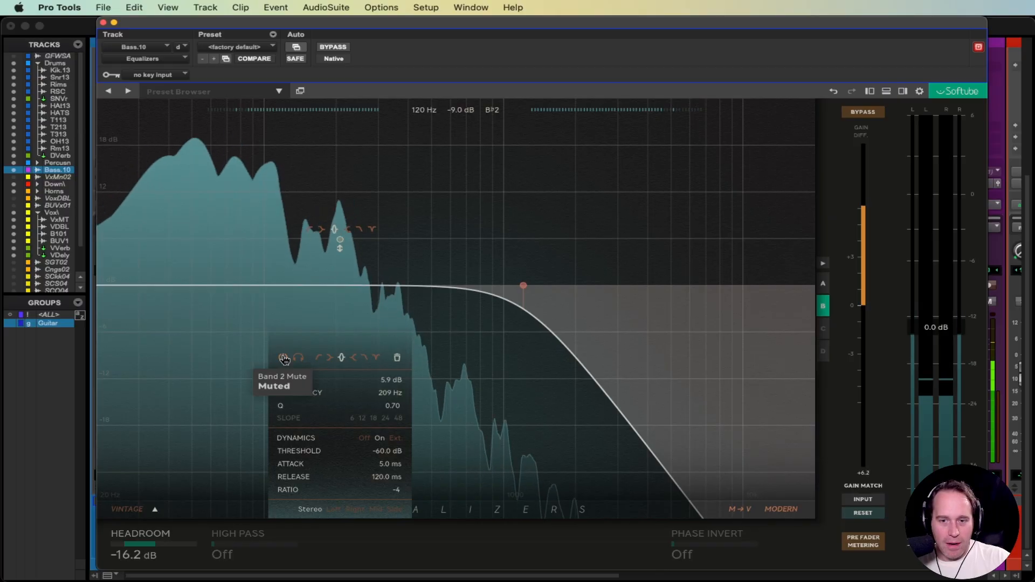
pyautogui.click(282, 358)
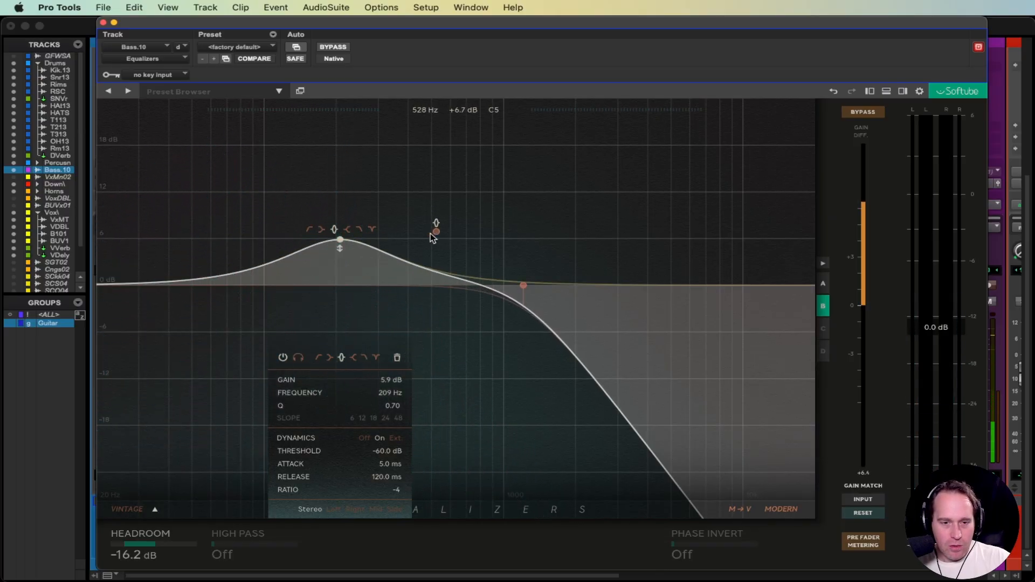
# Add another bell band boosting about 5.5 dB at 502 Hz and turn on its dynamics.
pyautogui.click(429, 234)
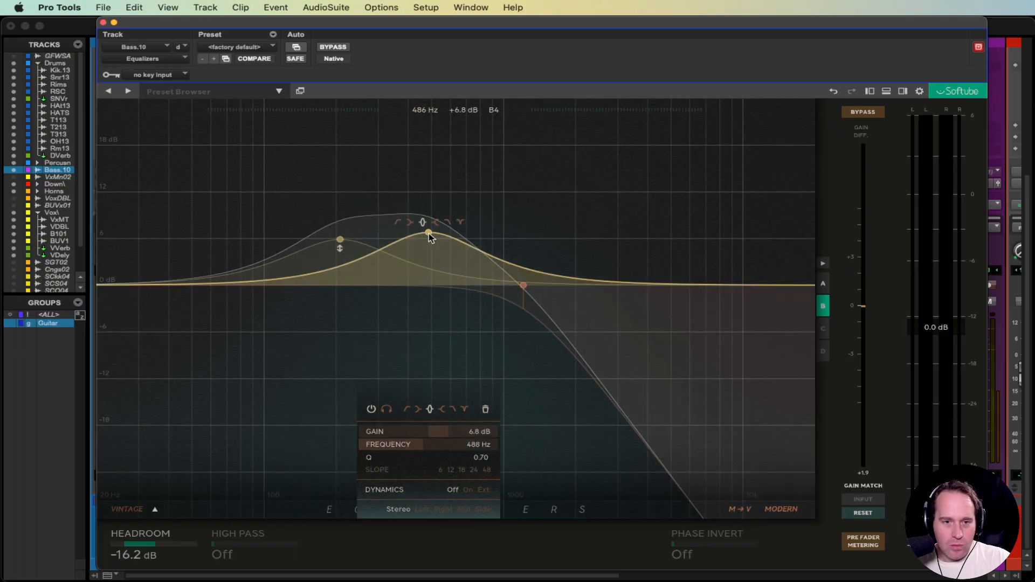
pyautogui.moveTo(430, 238); pyautogui.dragTo(430, 240)
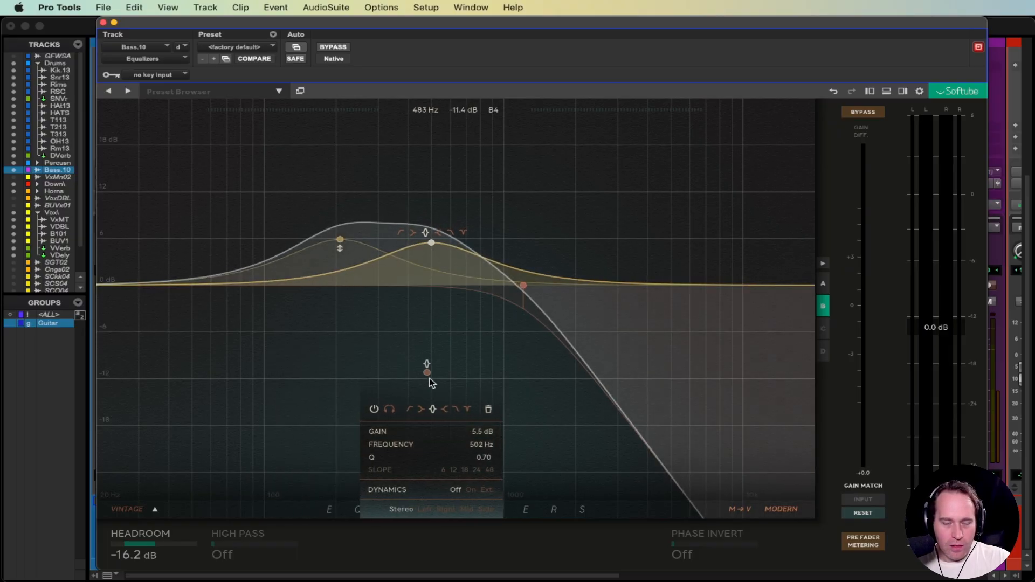
pyautogui.click(469, 490)
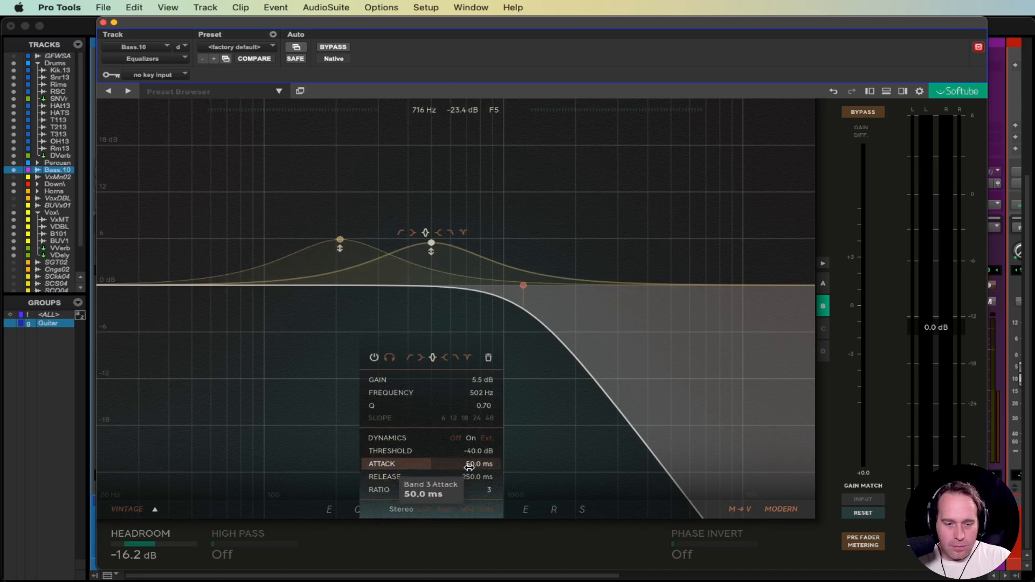
# Set the 502 Hz band's ratio to -5, attack to 5 ms and threshold to -36.1 dB, checking the band in solo.
pyautogui.moveTo(474, 489); pyautogui.dragTo(436, 494)
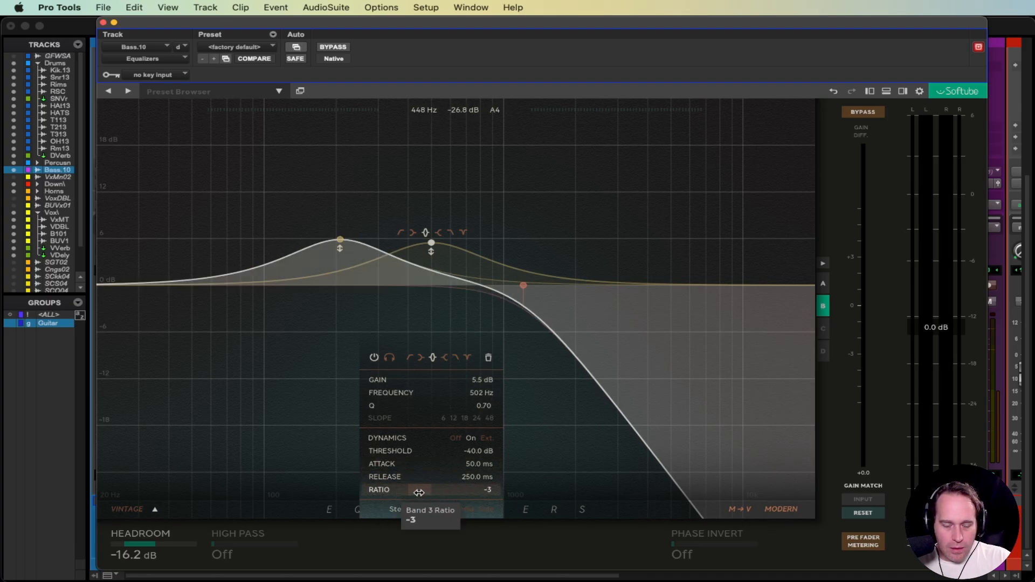
pyautogui.press('space')
pyautogui.moveTo(408, 464); pyautogui.dragTo(204, 434)
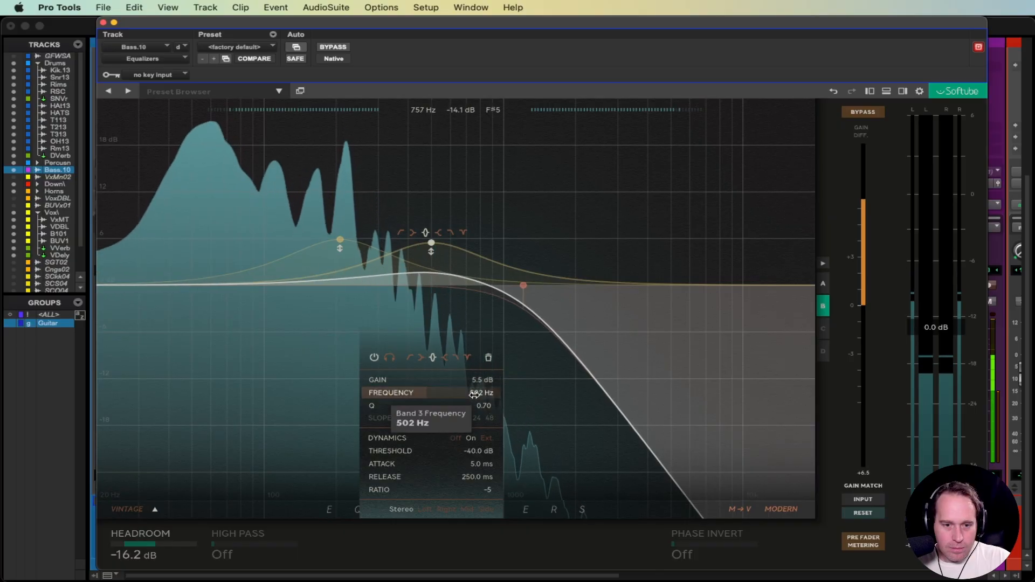
pyautogui.moveTo(432, 450); pyautogui.dragTo(420, 451)
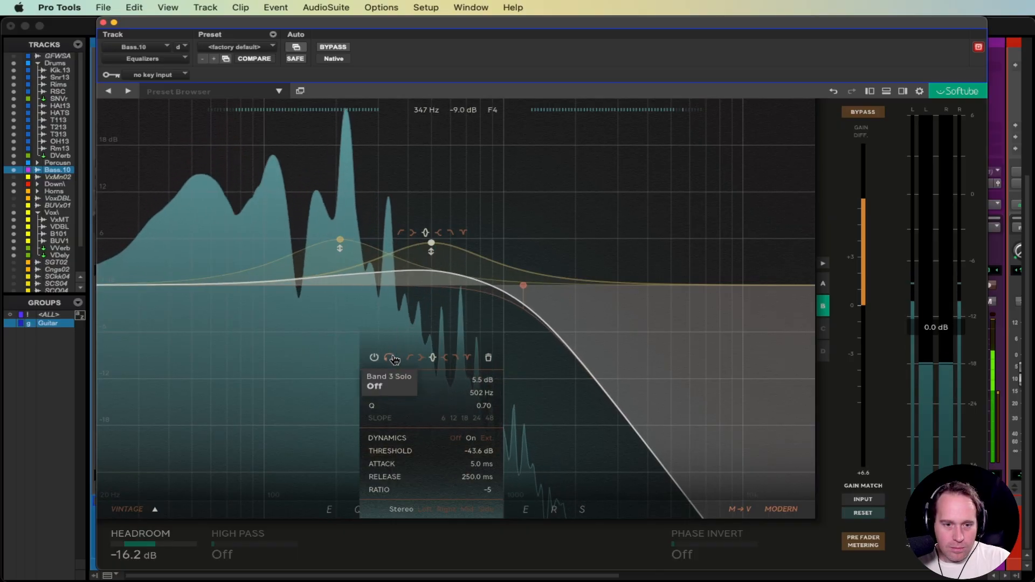
pyautogui.scroll(-8, 473, 451)
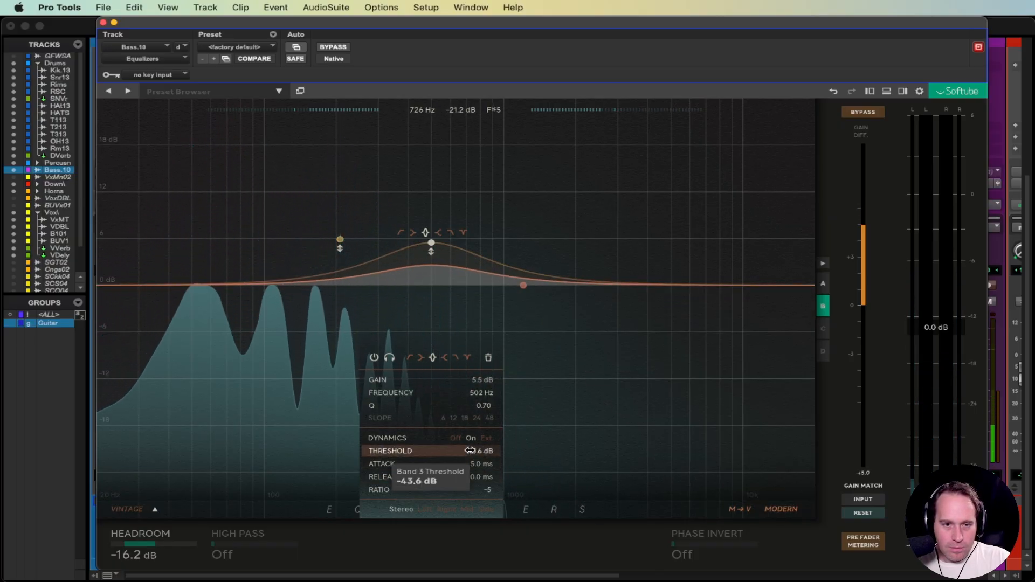
pyautogui.scroll(15, 474, 451)
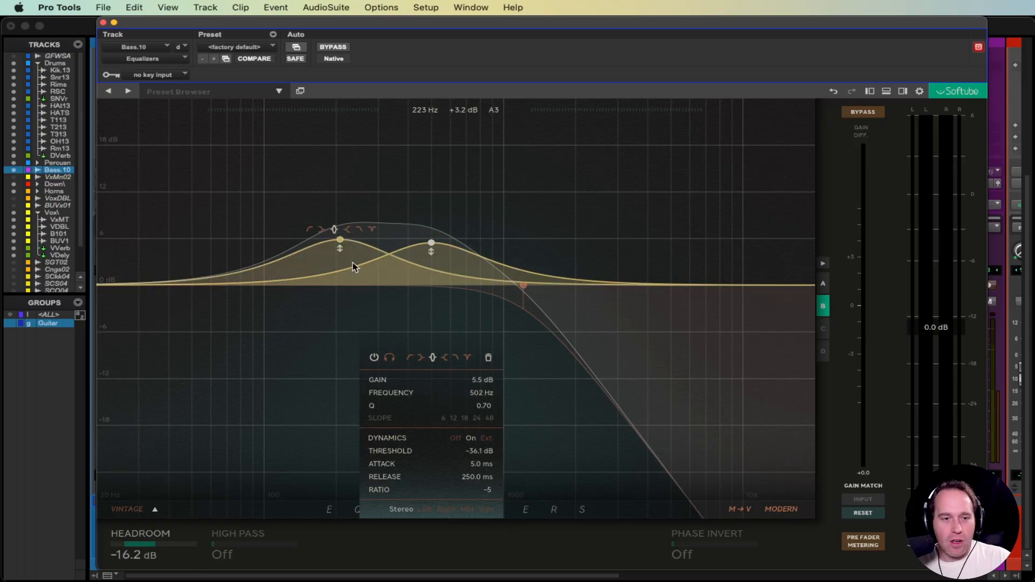
# Compare the bass equalizer against bypass during playback and close its window.
pyautogui.press('space')
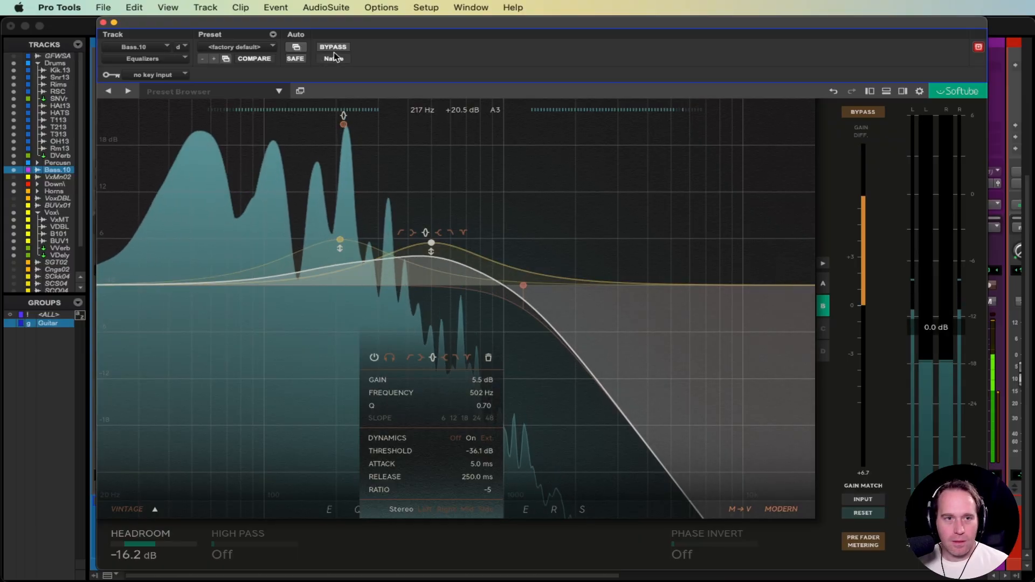
pyautogui.click(334, 47)
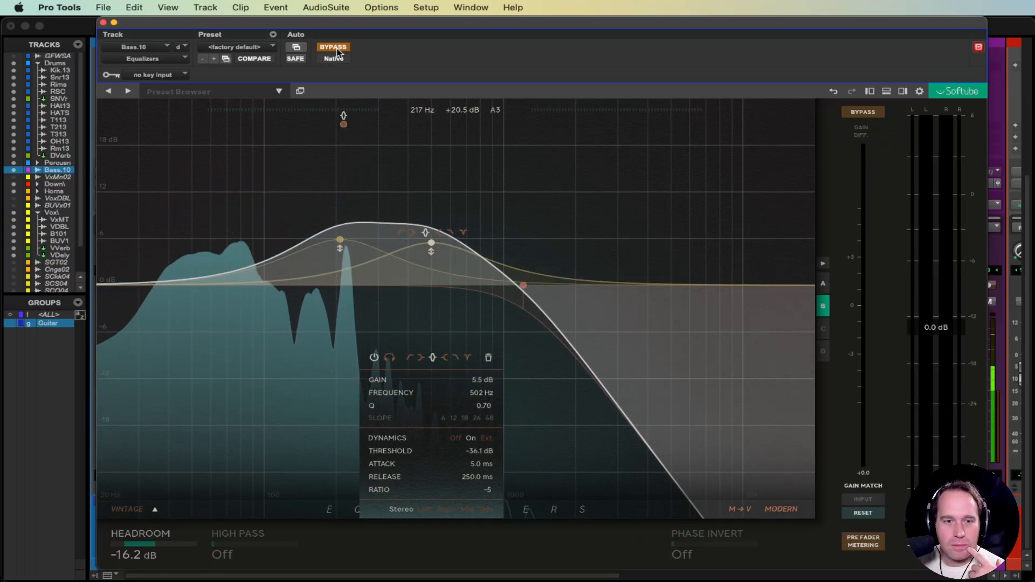
pyautogui.click(337, 50)
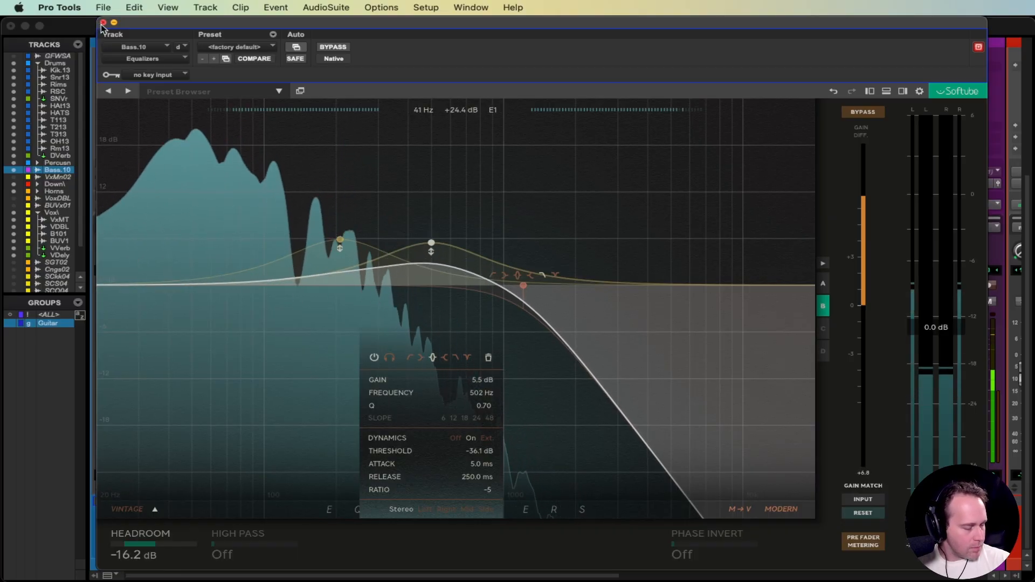
pyautogui.press('space')
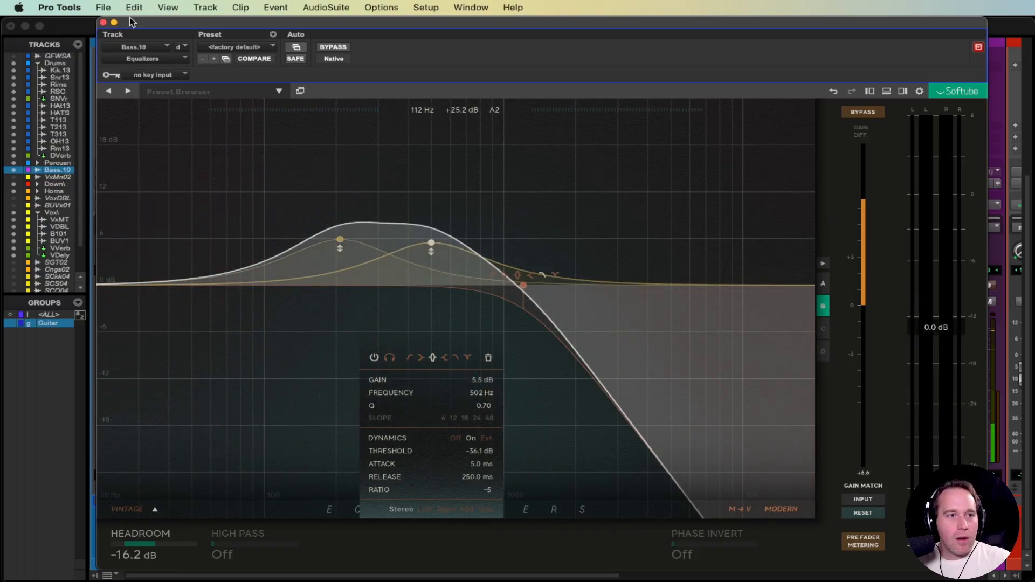
pyautogui.click(103, 22)
# Open the F6-RTA insert on the Vox Main Tune track, view band 1's dynamic settings, and close the plug-in.
pyautogui.hscroll(15, 664, 323)
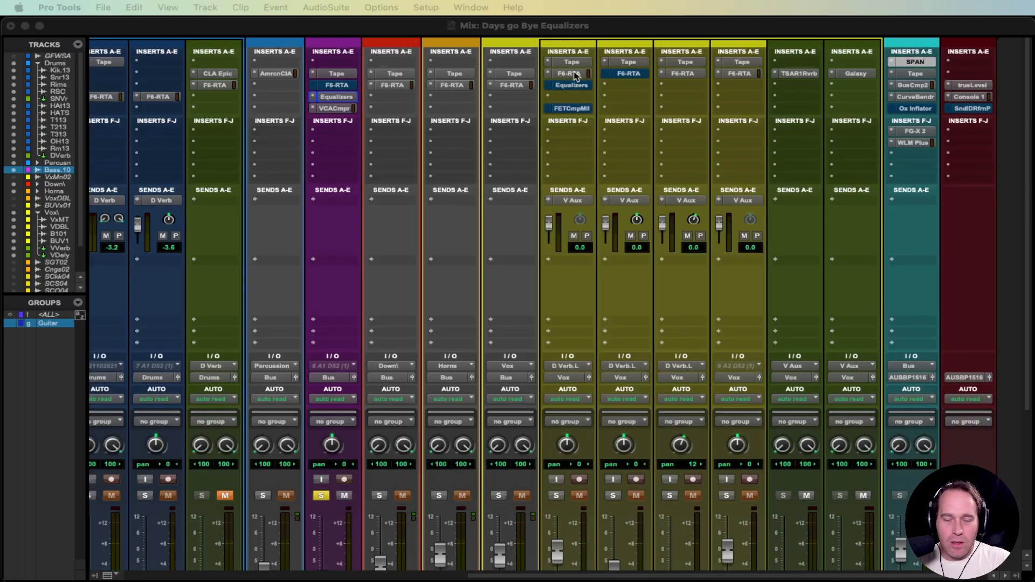
pyautogui.click(573, 75)
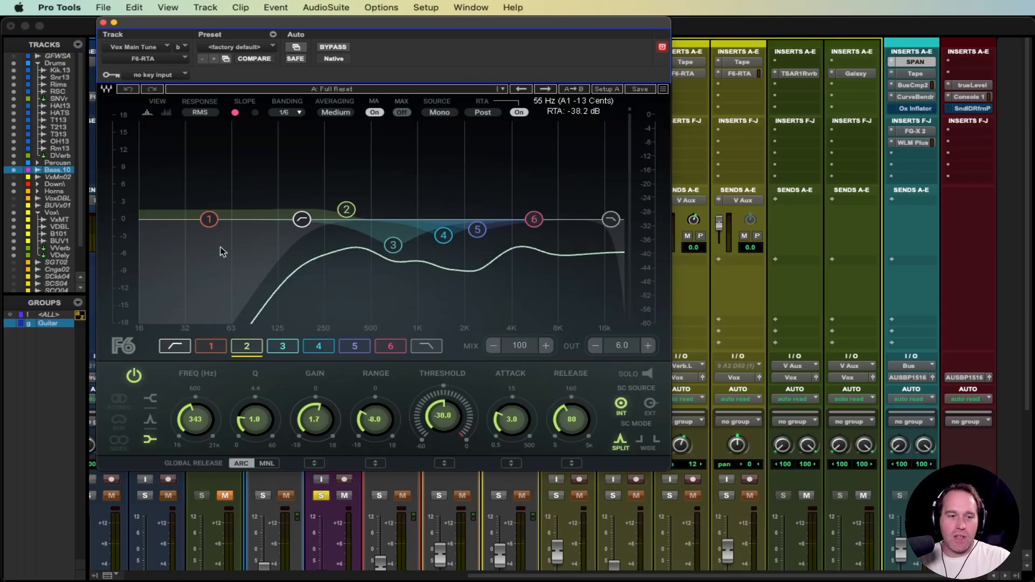
pyautogui.click(208, 220)
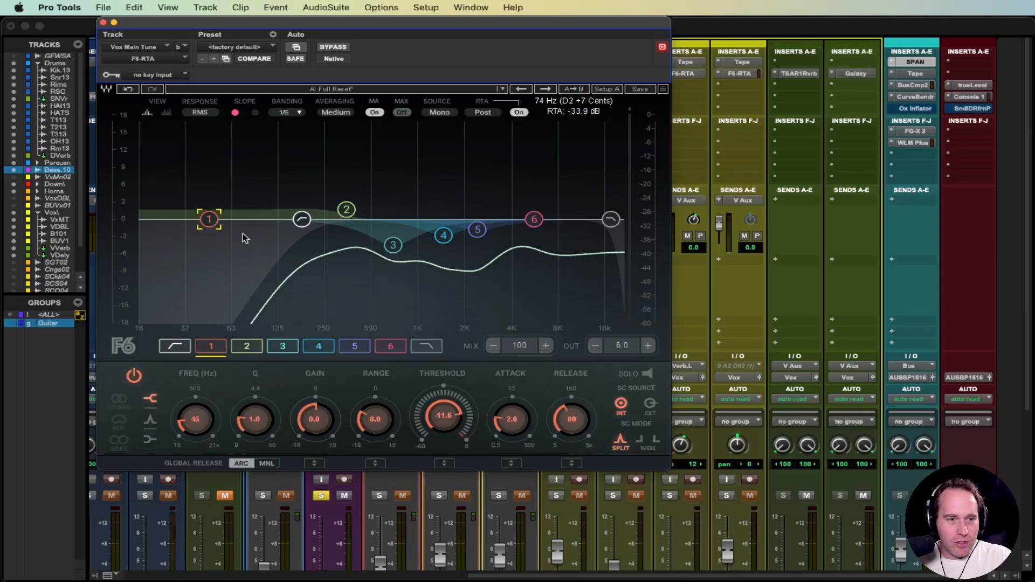
pyautogui.click(103, 24)
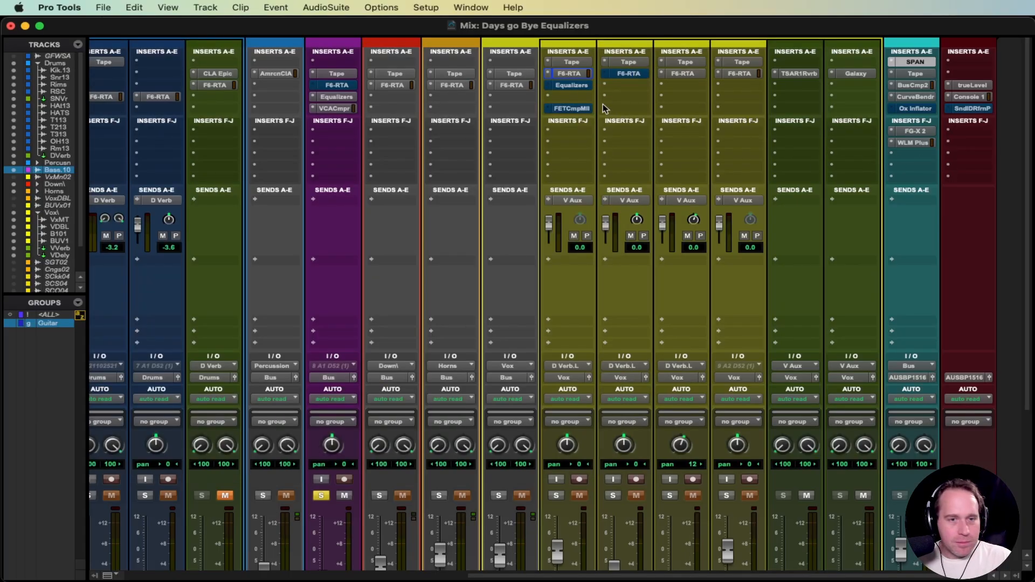
# Open the Equalizers insert on the Vox Main Tune track and show setting slot A.
pyautogui.click(571, 85)
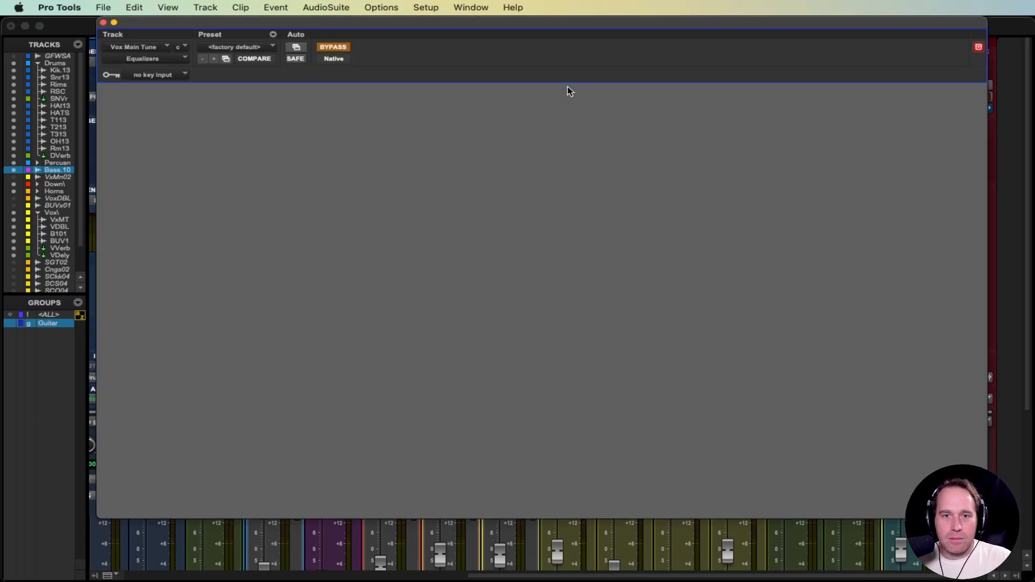
pyautogui.moveTo(526, 30); pyautogui.dragTo(471, 74)
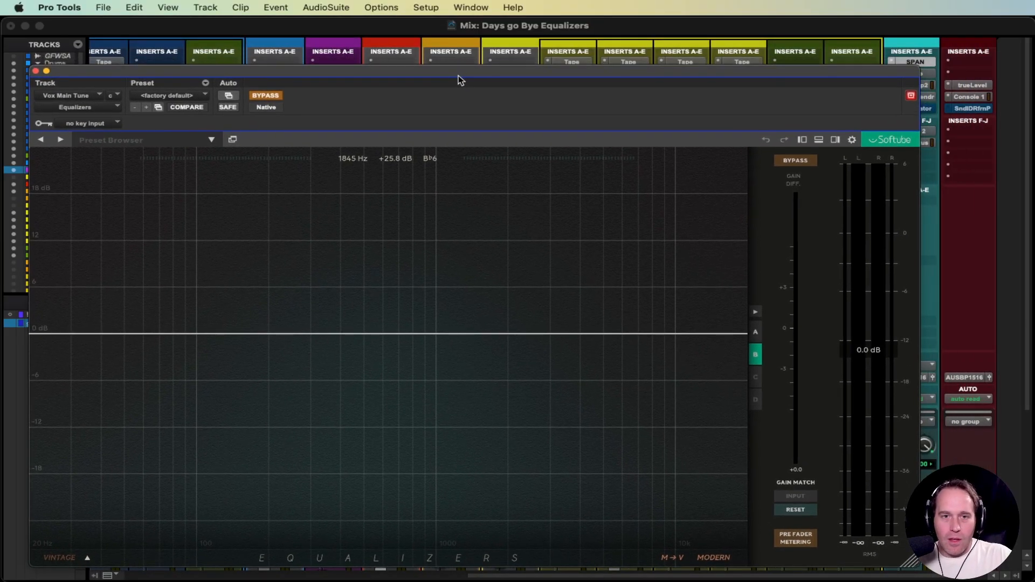
pyautogui.moveTo(460, 68)
pyautogui.mouseDown()
pyautogui.moveTo(474, 67)
pyautogui.moveTo(453, 57)
pyautogui.mouseUp()
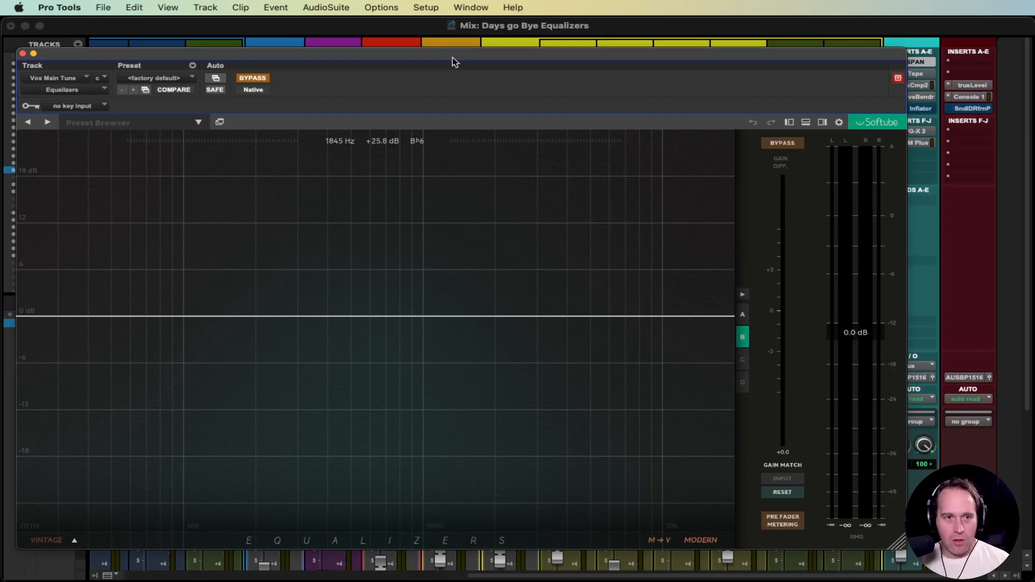
pyautogui.moveTo(452, 58); pyautogui.dragTo(490, 46)
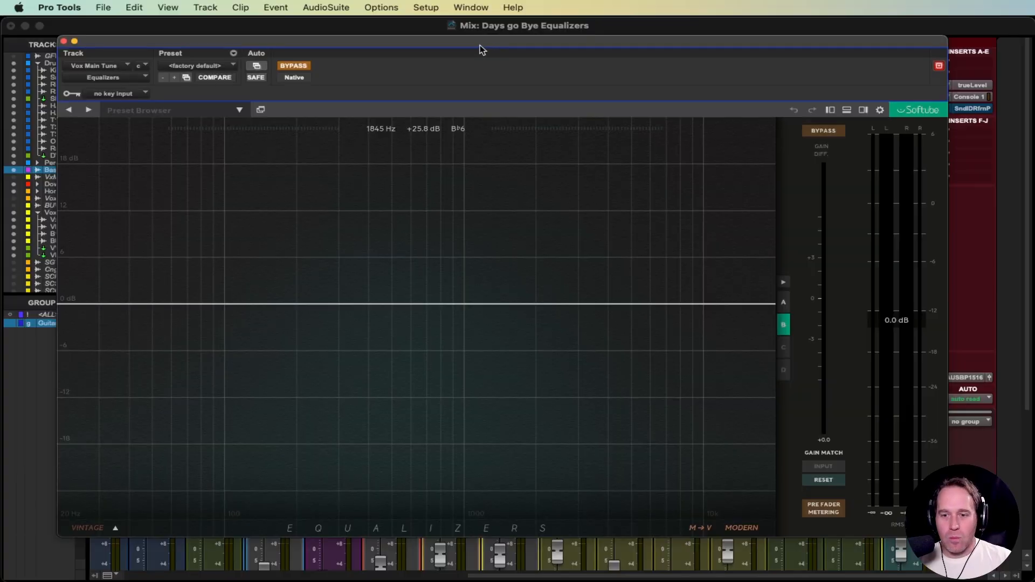
pyautogui.click(788, 308)
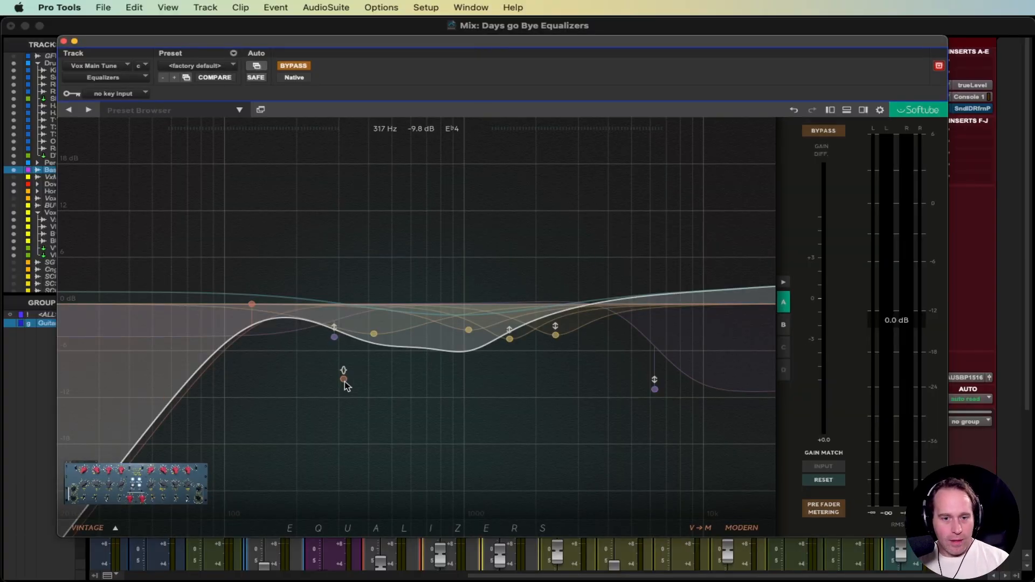
# View the Curve Bender vintage module in slot A, return to slot B and close the plug-in window.
pyautogui.click(141, 483)
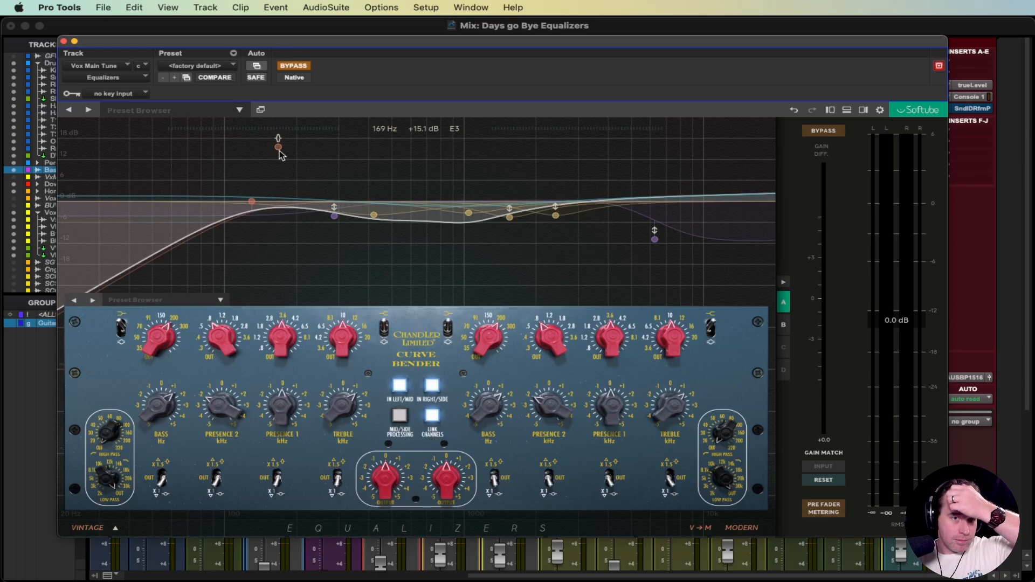
pyautogui.click(278, 157)
pyautogui.doubleClick(423, 362)
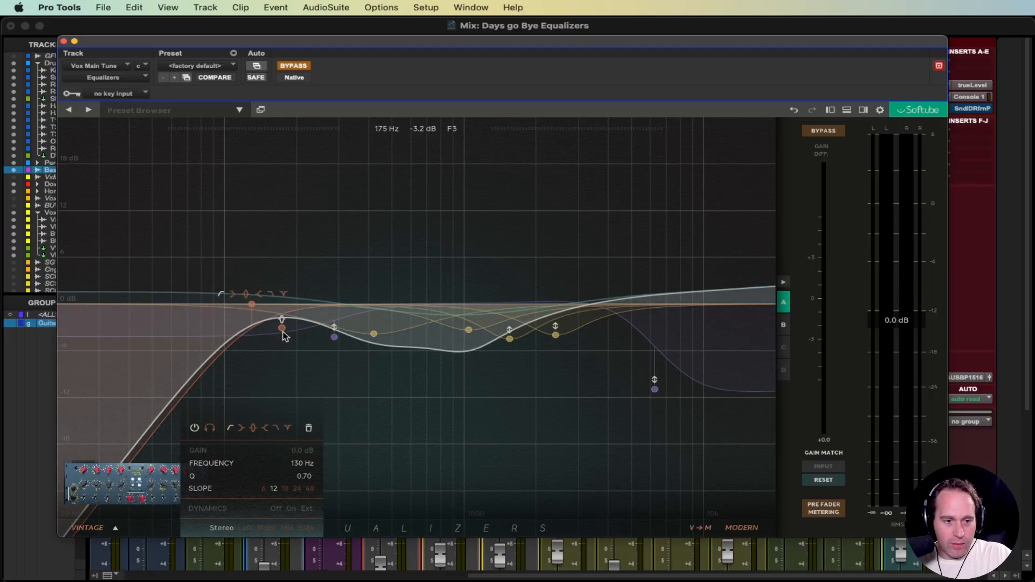
pyautogui.click(784, 325)
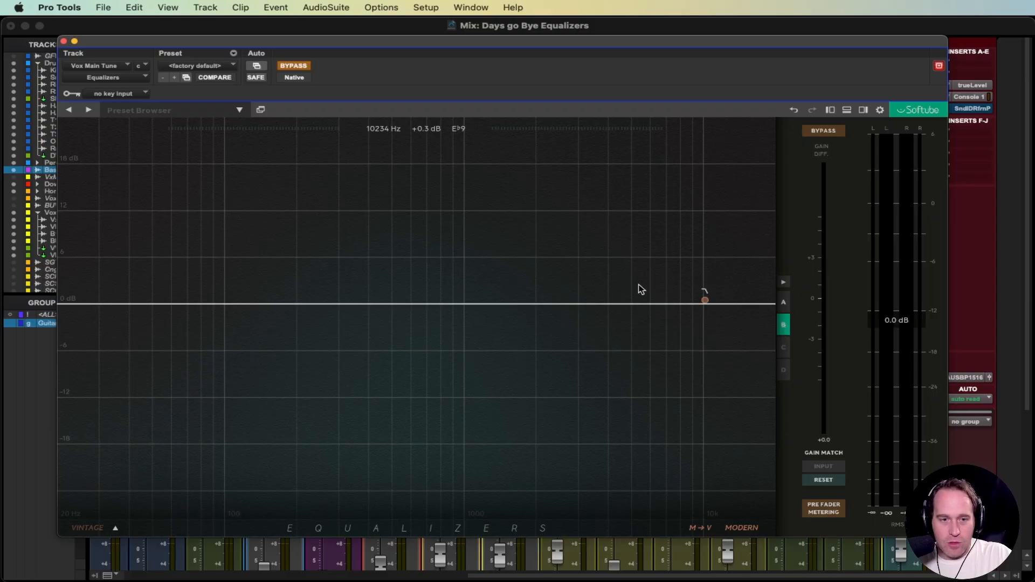
pyautogui.click(63, 42)
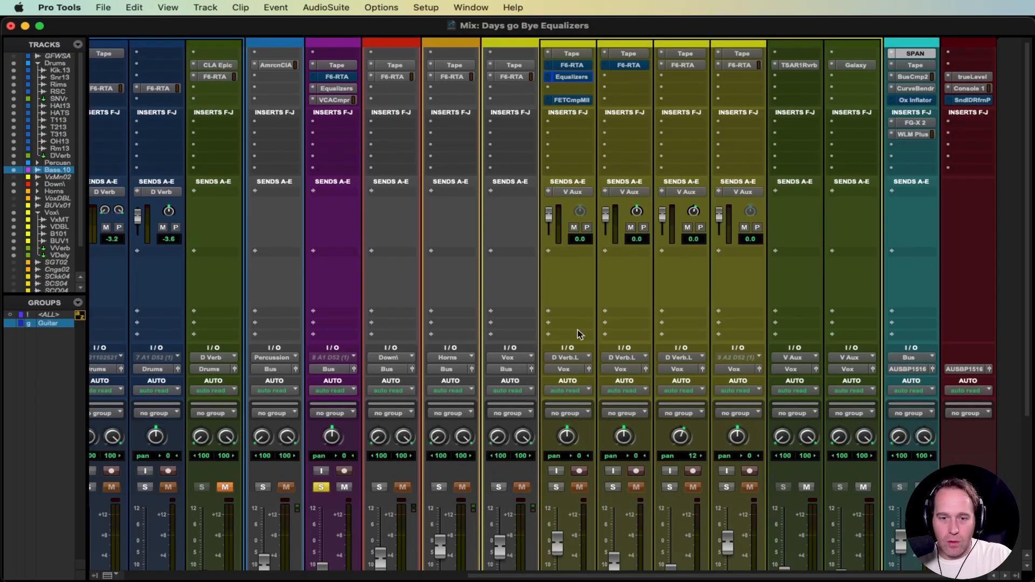
# Solo the Vox Main Tune track instead of the bass and reopen its Equalizers insert with bypass off.
pyautogui.scroll(-5, 571, 332)
pyautogui.click(324, 301)
pyautogui.scroll(5, 551, 325)
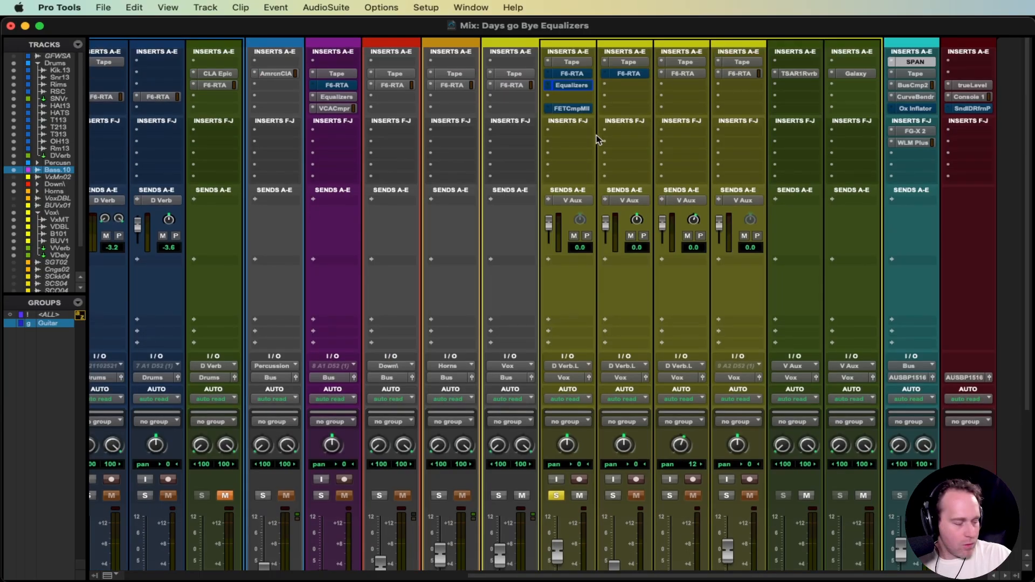
pyautogui.click(574, 86)
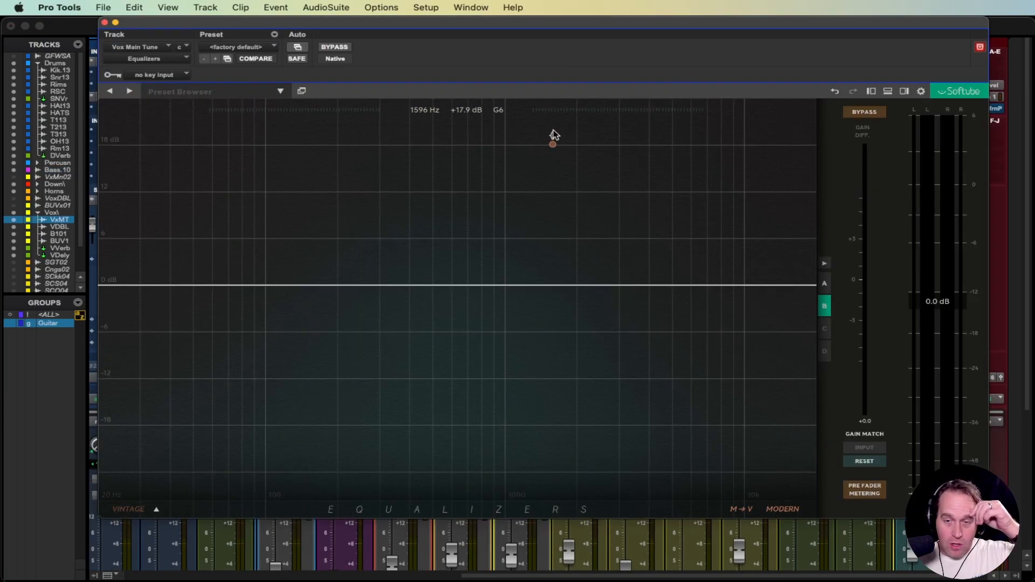
# Review slot A's dynamic bands and Curve Bender settings on the vocal, and switch back to slot B.
pyautogui.click(824, 286)
pyautogui.moveTo(487, 348); pyautogui.dragTo(327, 316)
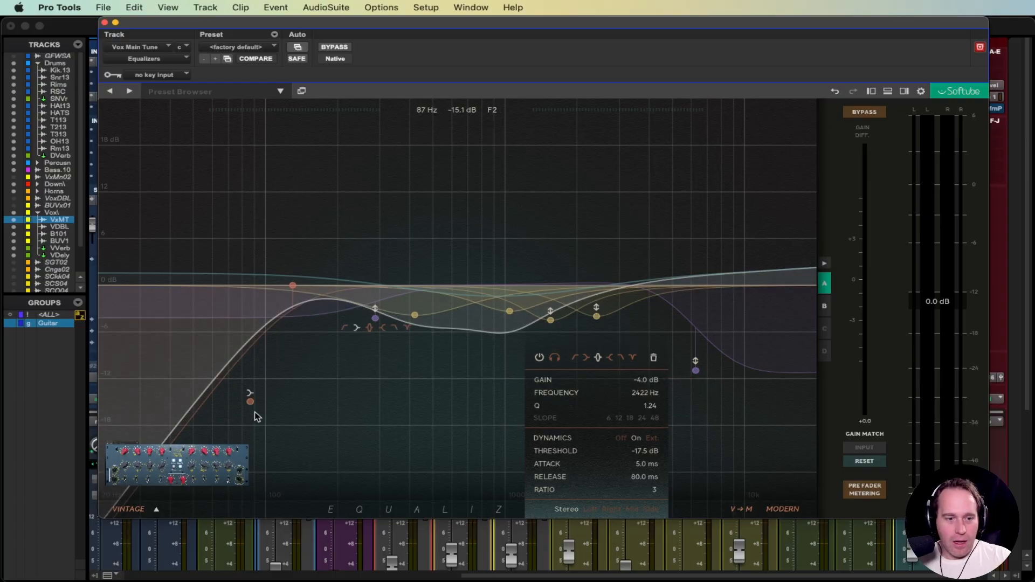
pyautogui.click(208, 460)
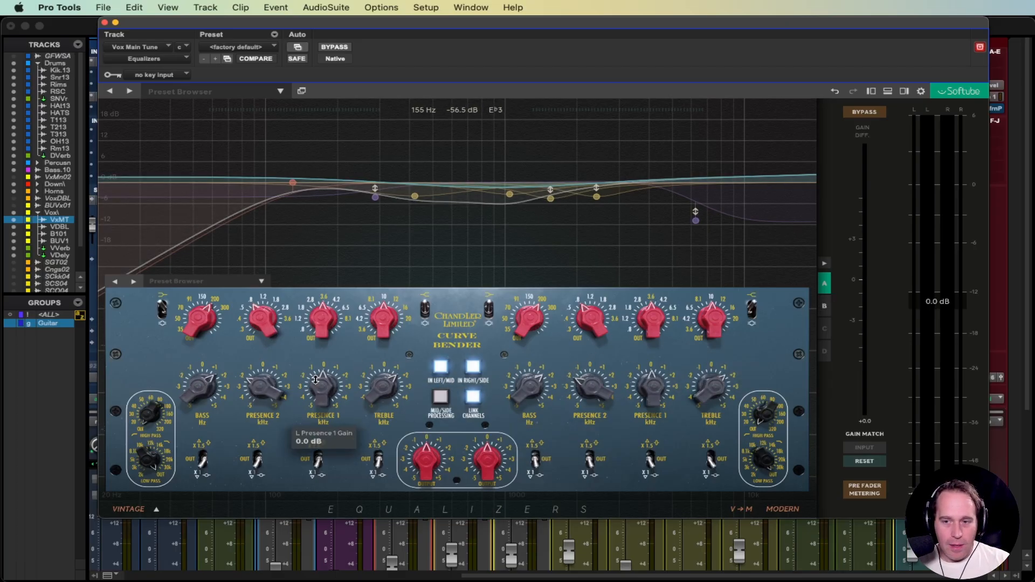
pyautogui.click(824, 306)
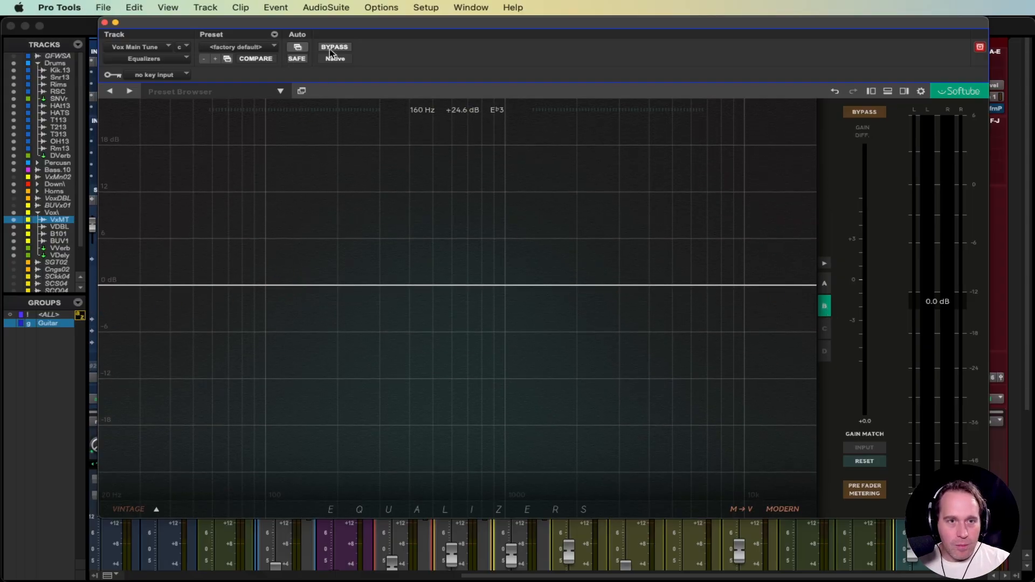
# Audition the flat vocal in slot B and add a low-cut band at about 159 Hz.
pyautogui.moveTo(366, 29); pyautogui.dragTo(328, 22)
pyautogui.press('space')
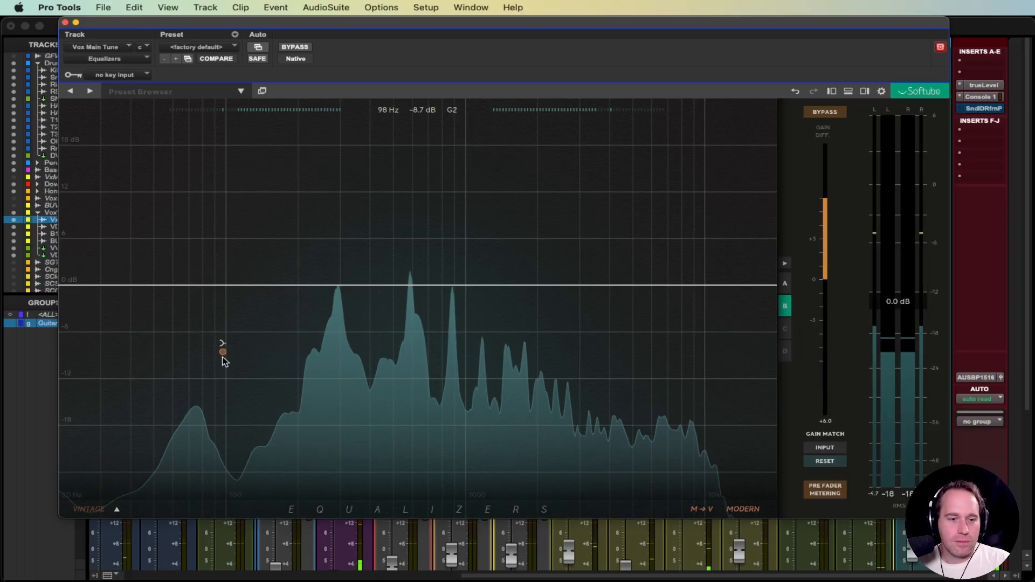
pyautogui.press('space')
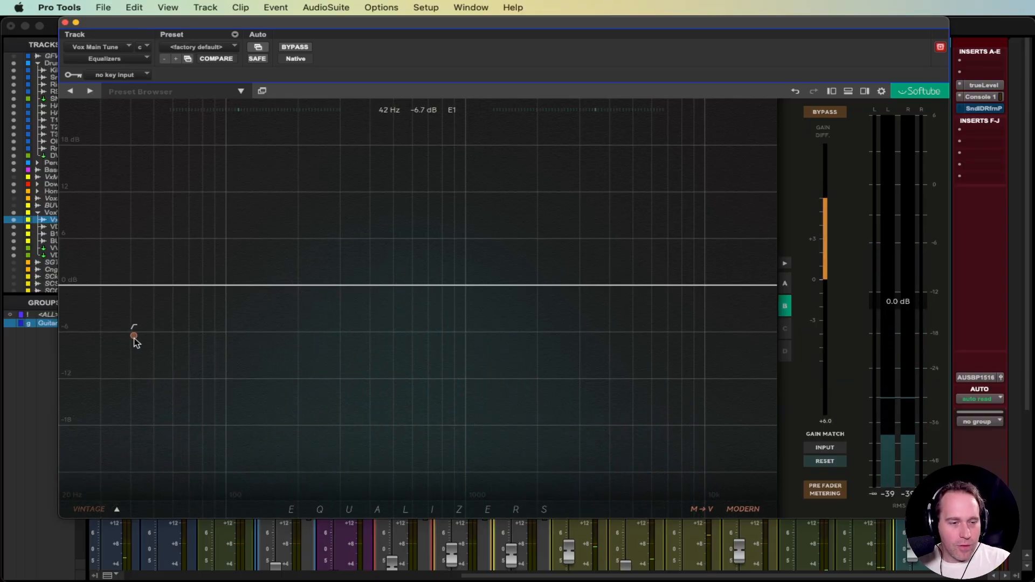
pyautogui.click(131, 314)
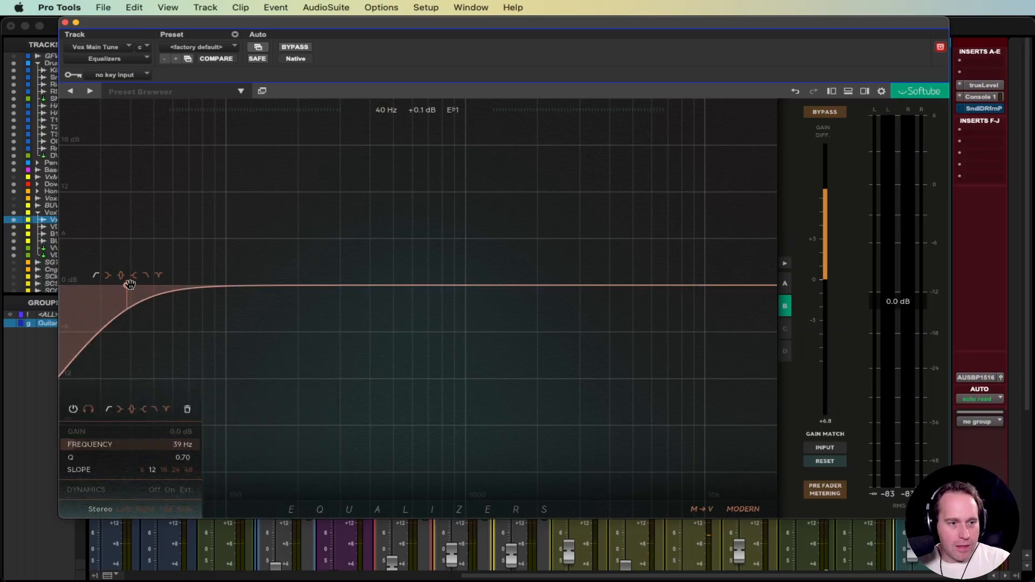
pyautogui.moveTo(128, 282); pyautogui.dragTo(274, 286)
# Set the low-cut band's slope to 18 and its frequency to about 151 Hz during playback.
pyautogui.press('space')
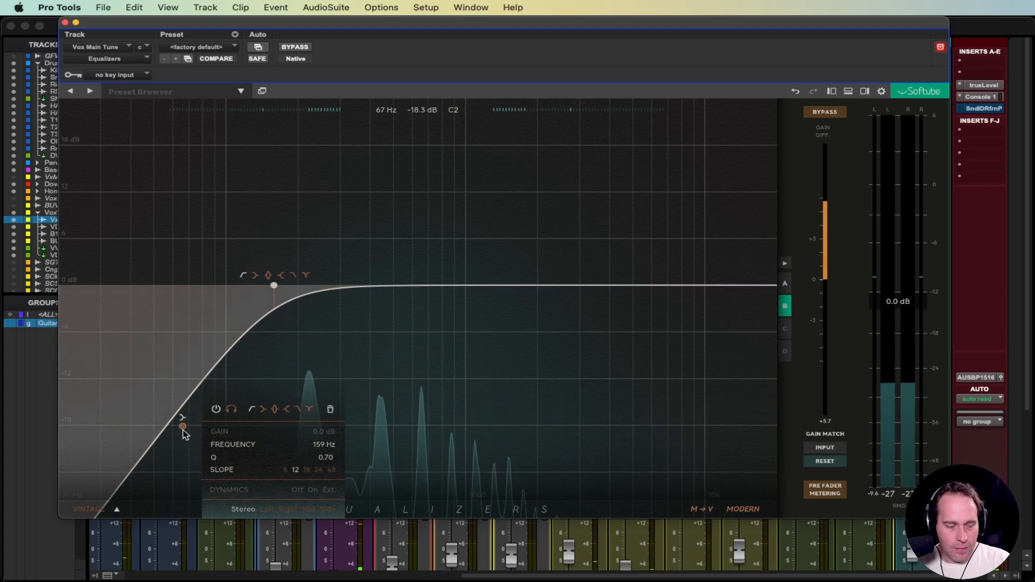
pyautogui.click(306, 470)
pyautogui.moveTo(274, 286); pyautogui.dragTo(269, 287)
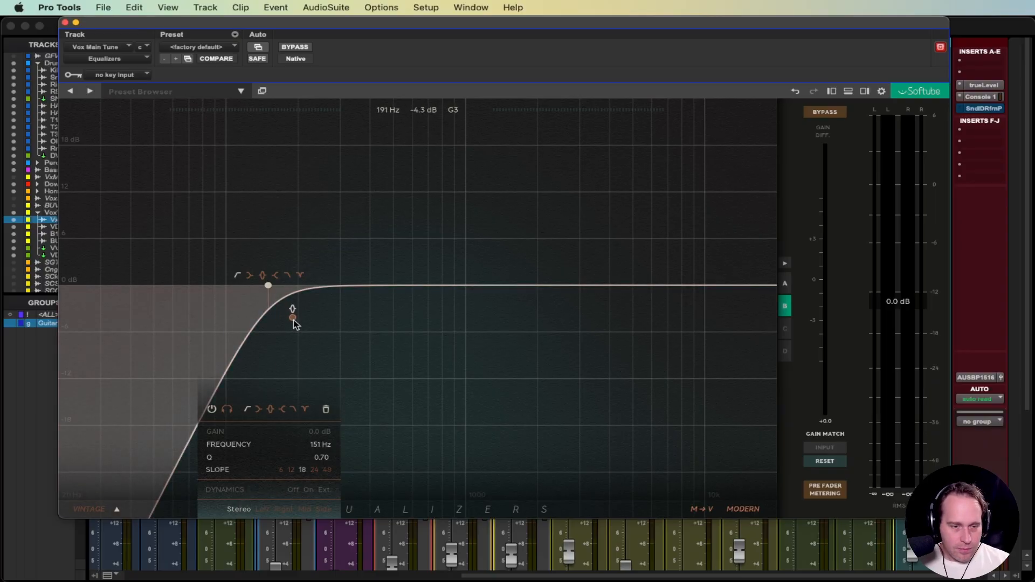
# Add a bell band cutting about 2.7 dB at 512 Hz with a Q of 1.22 while the vocal plays.
pyautogui.press('space')
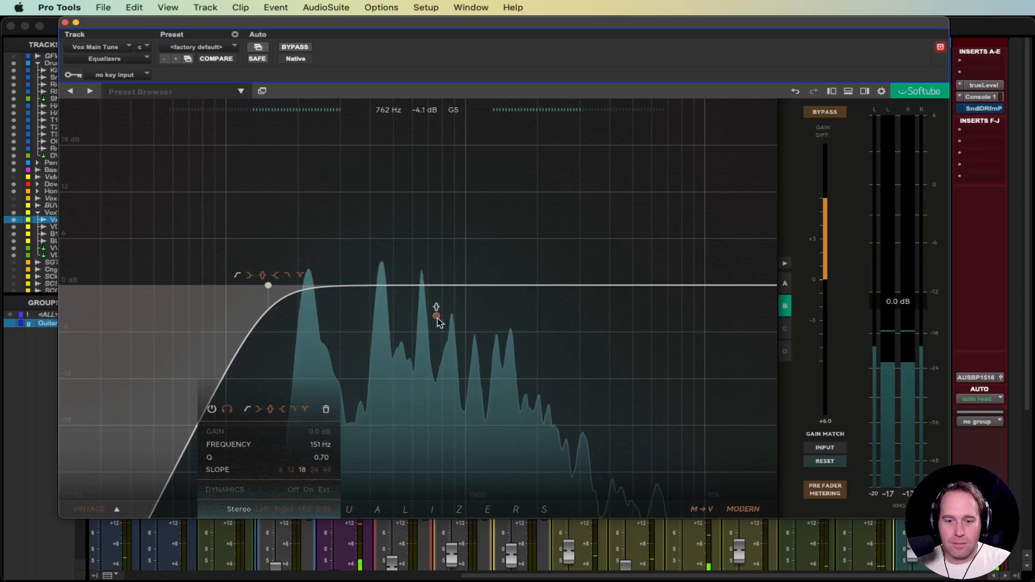
pyautogui.moveTo(390, 300); pyautogui.dragTo(396, 306)
pyautogui.scroll(3, 397, 303)
pyautogui.scroll(5, 397, 300)
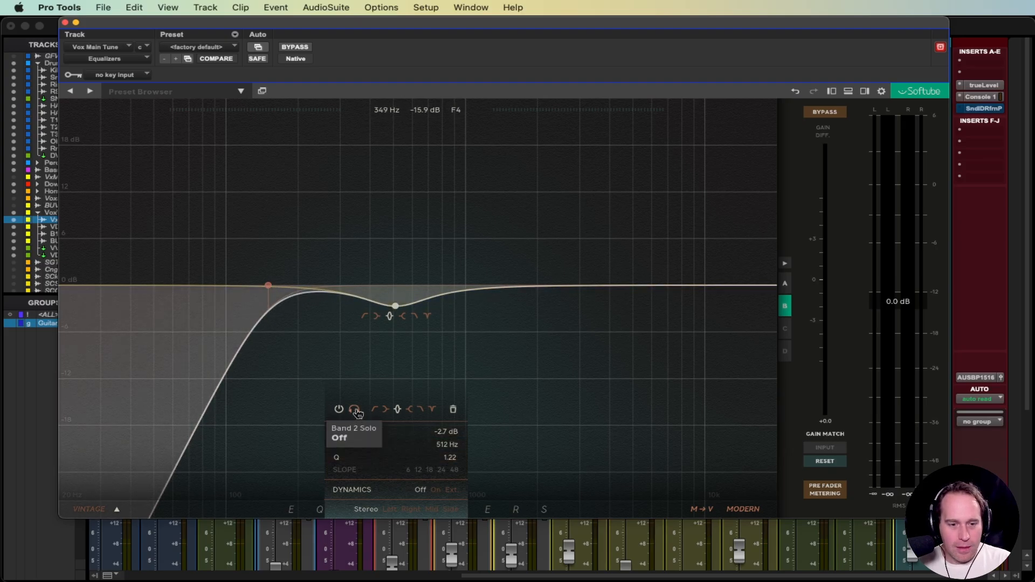
# Retune the second band in solo to about 439 Hz with a 3.3 dB cut, and turn its solo off.
pyautogui.press('space')
pyautogui.moveTo(387, 308)
pyautogui.mouseDown()
pyautogui.moveTo(326, 305)
pyautogui.moveTo(378, 312)
pyautogui.mouseUp()
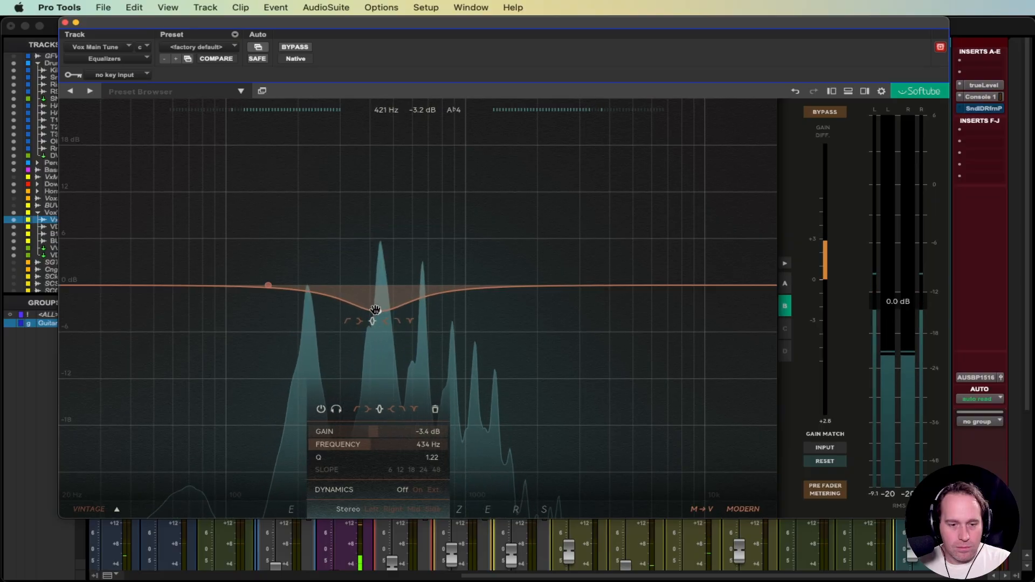
pyautogui.click(336, 409)
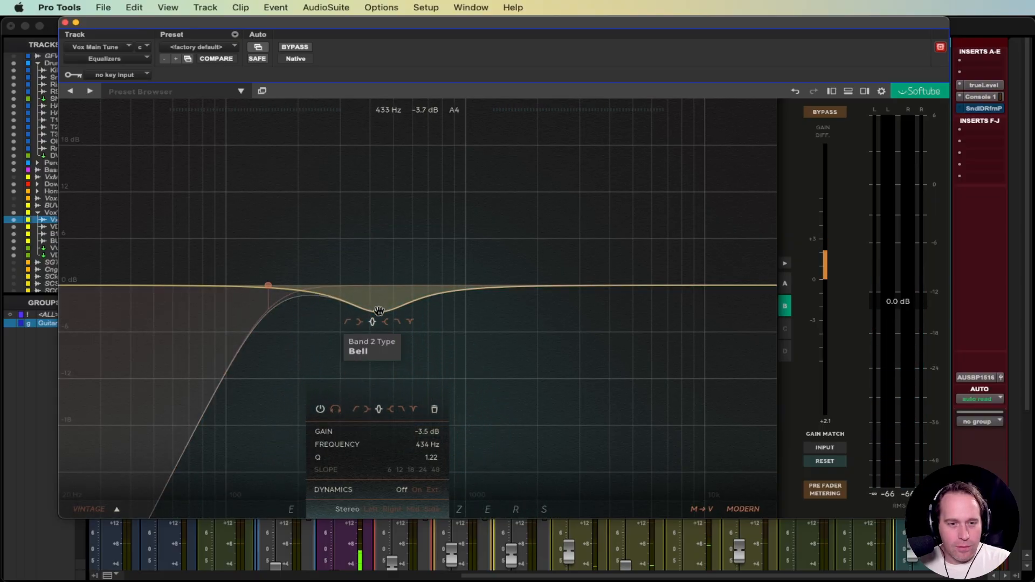
pyautogui.moveTo(379, 314); pyautogui.dragTo(380, 312)
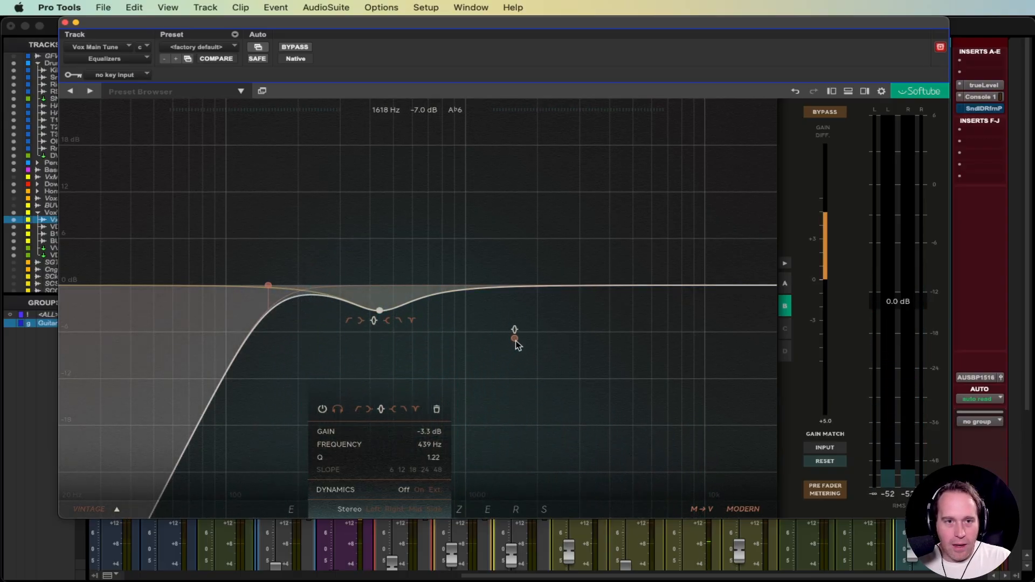
# Add a third bell band cutting about 2.8 dB at 1692 Hz with a Q of 1.35.
pyautogui.click(516, 320)
pyautogui.scroll(5, 521, 312)
pyautogui.press('space')
pyautogui.moveTo(518, 314); pyautogui.dragTo(520, 306)
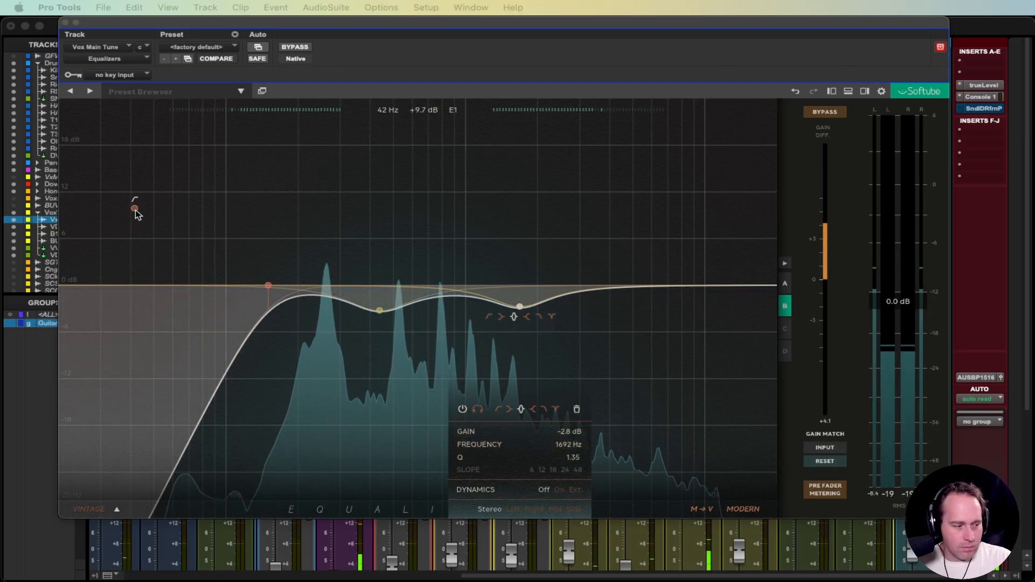
# Adjust the third band to a 3.7 dB cut at 1579 Hz with a Q of 1.57, and audition the vocal.
pyautogui.press('space')
pyautogui.moveTo(518, 308); pyautogui.dragTo(516, 314)
pyautogui.press('space')
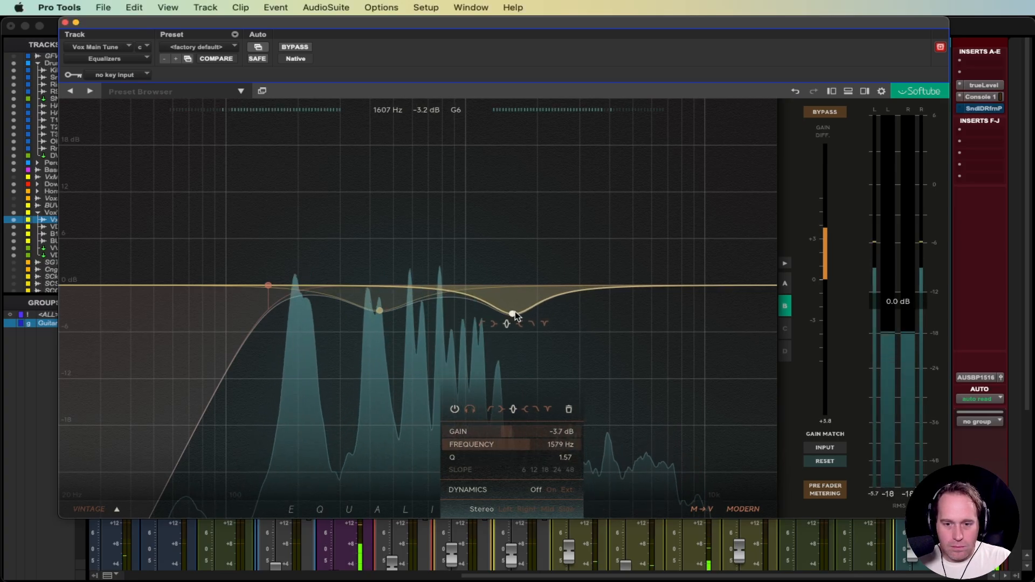
pyautogui.press('space')
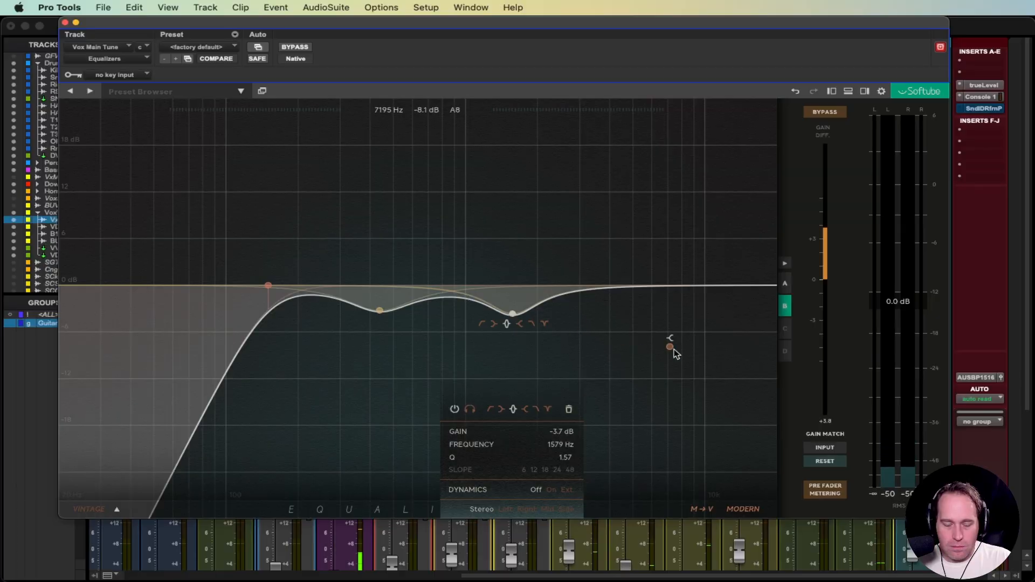
pyautogui.press('space')
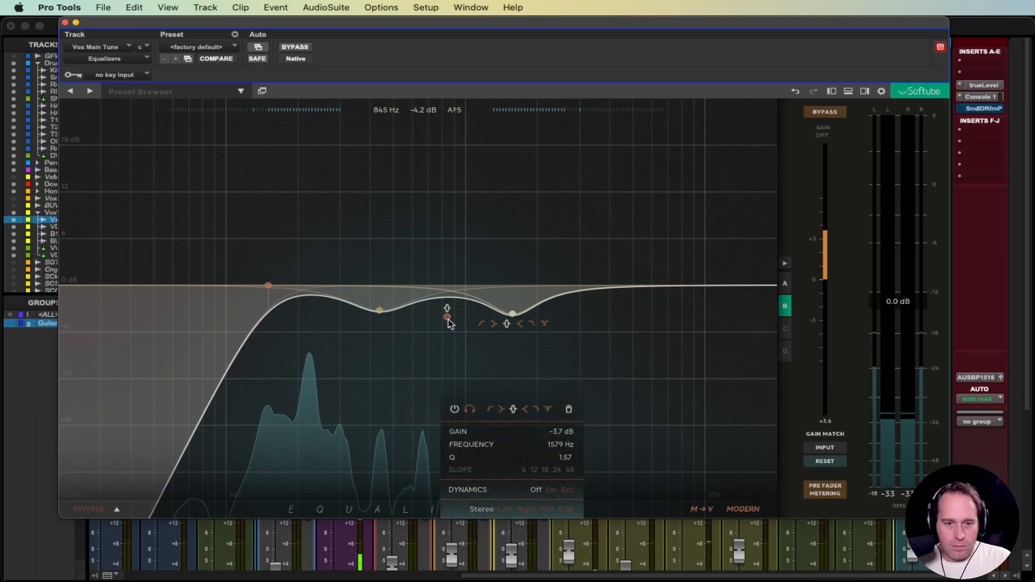
pyautogui.press('space')
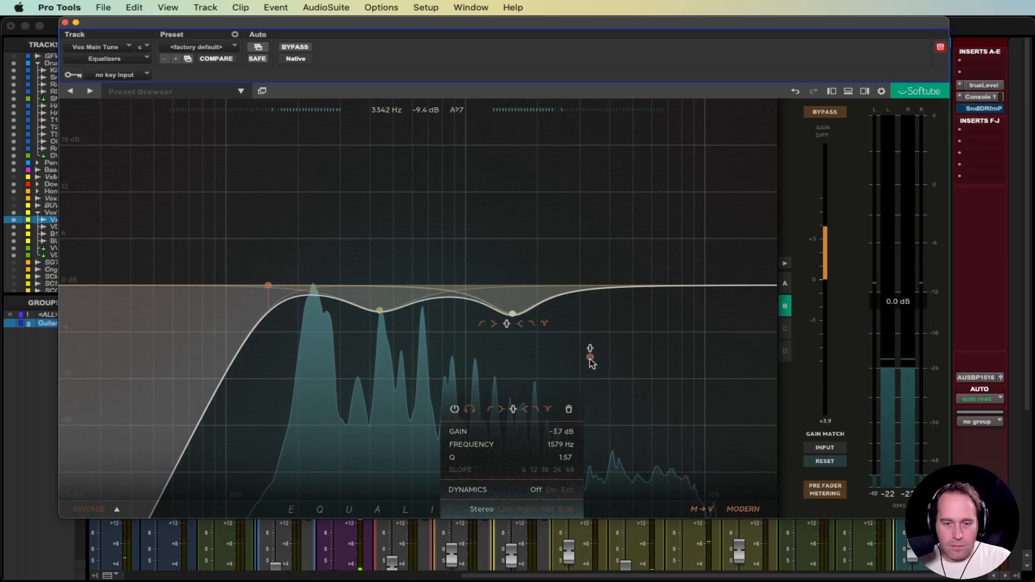
# Add a fourth bell band with a Q of 1.57 and tune it in solo to a 2.1 dB cut at 2438 Hz.
pyautogui.moveTo(588, 332); pyautogui.dragTo(573, 293)
pyautogui.scroll(3, 572, 295)
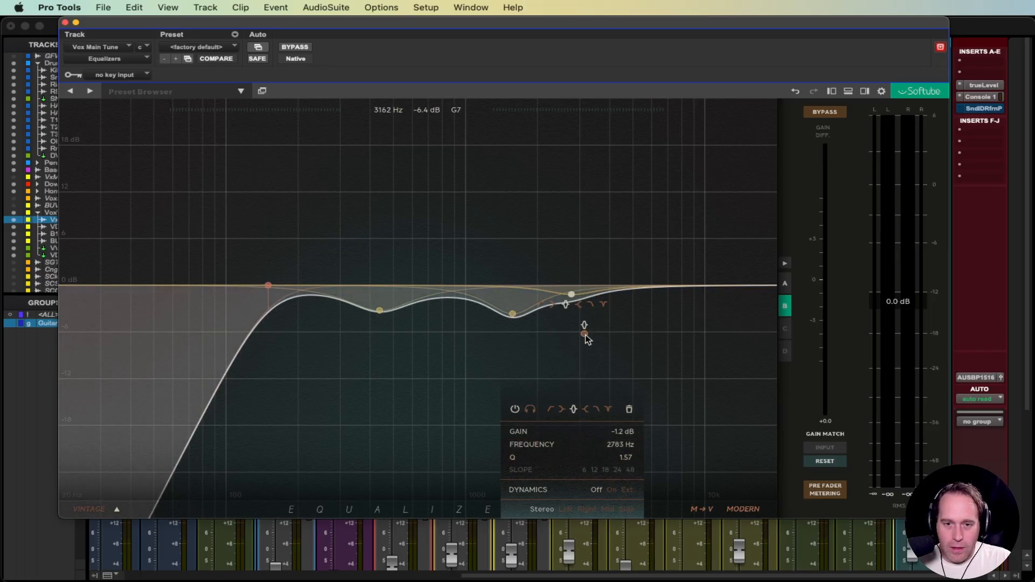
pyautogui.click(529, 409)
pyautogui.moveTo(576, 293)
pyautogui.mouseDown()
pyautogui.moveTo(522, 292)
pyautogui.moveTo(558, 302)
pyautogui.mouseUp()
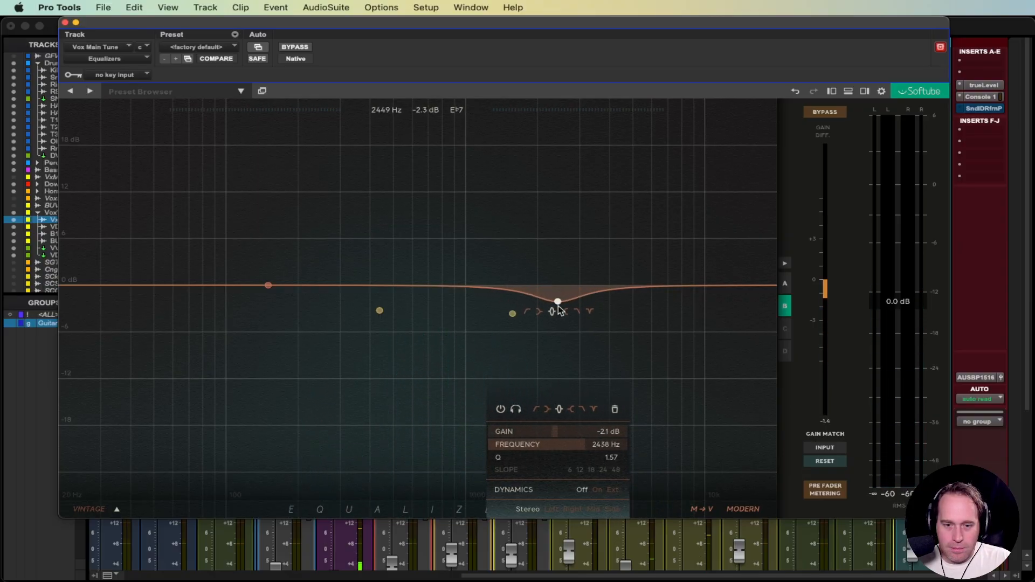
pyautogui.click(517, 411)
# Fine-tune the fourth band to a 2.2 dB cut at 2422 Hz during playback.
pyautogui.press('space')
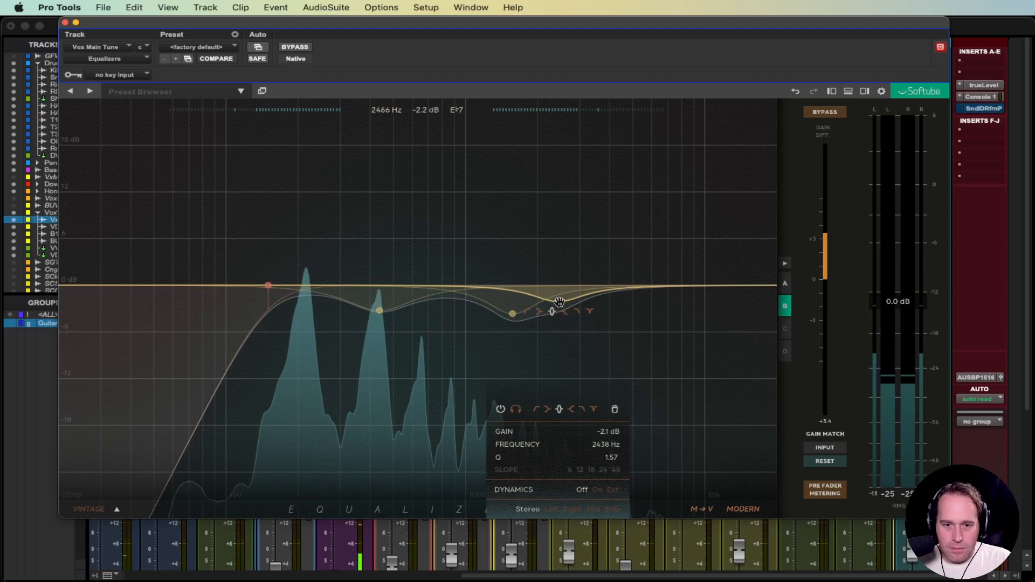
pyautogui.moveTo(559, 302); pyautogui.dragTo(557, 303)
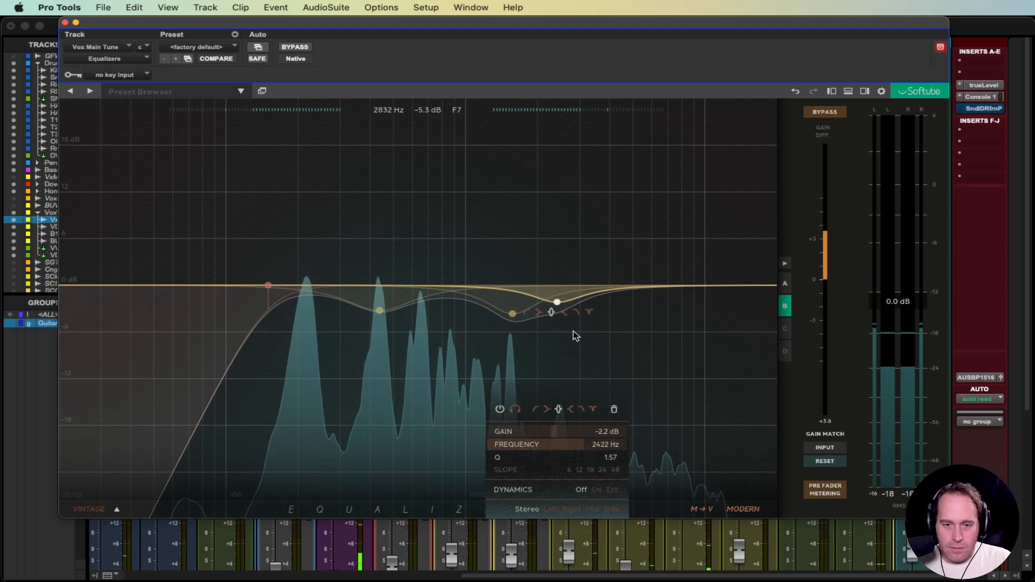
pyautogui.doubleClick(455, 319)
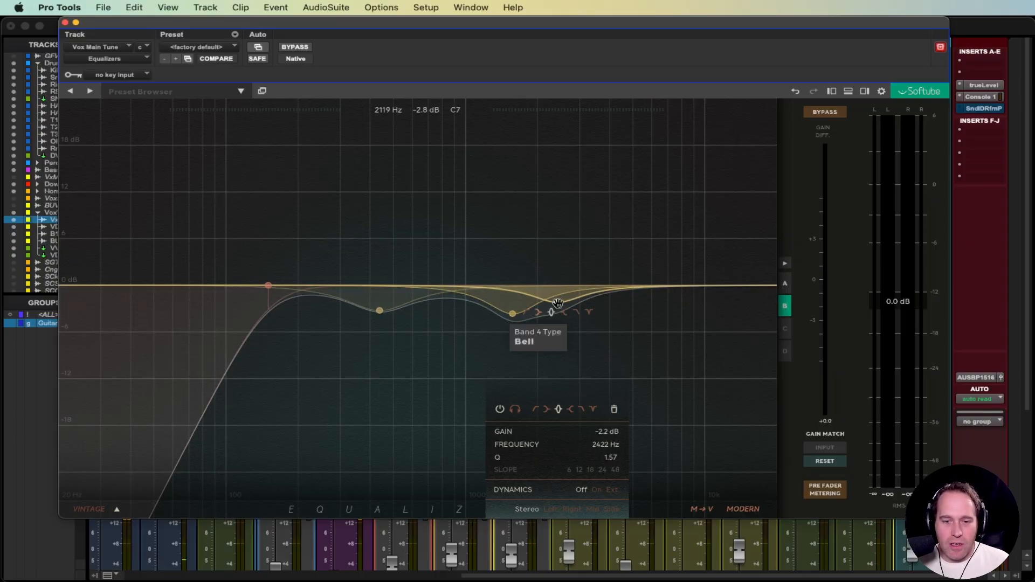
pyautogui.press('space')
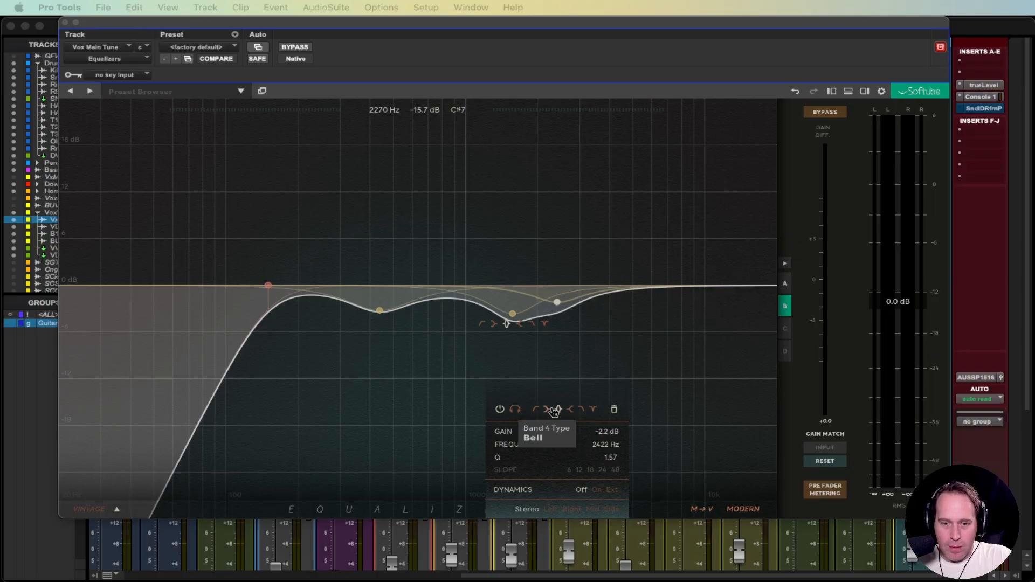
# Add a fifth bell band with dynamics on, cutting 12.8 dB at 8625 Hz with a Q of 1.40.
pyautogui.click(686, 314)
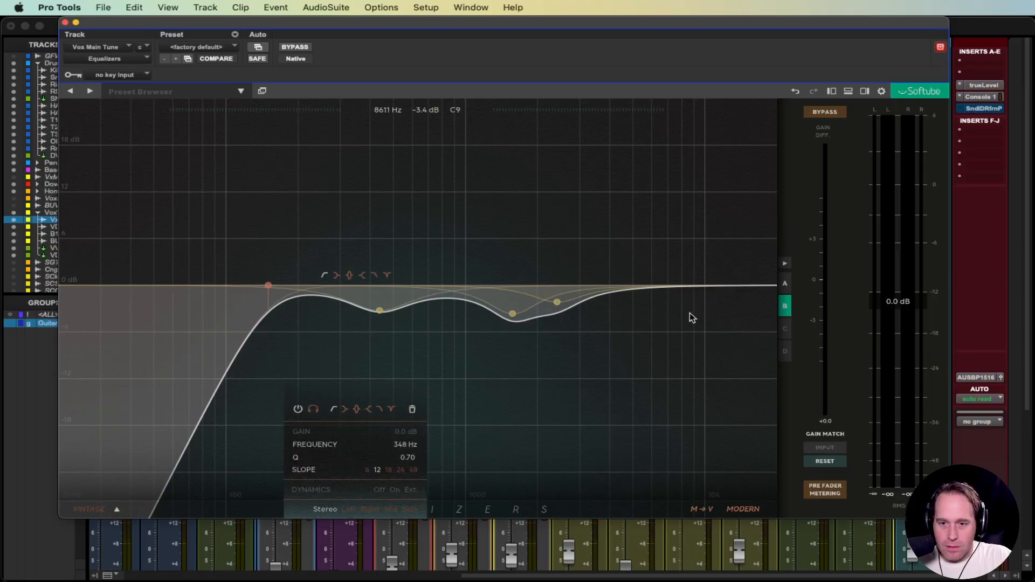
pyautogui.click(684, 321)
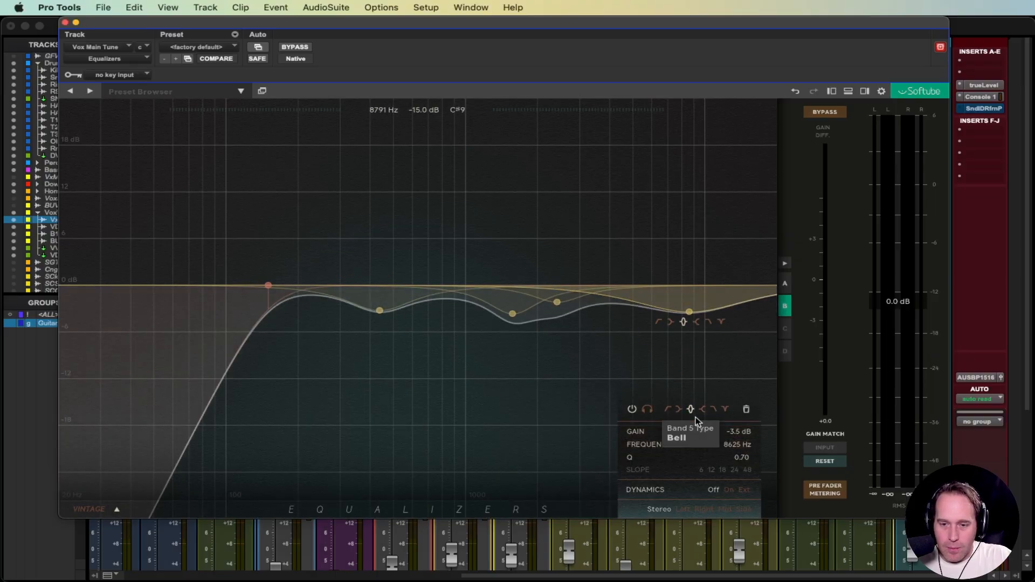
pyautogui.click(729, 489)
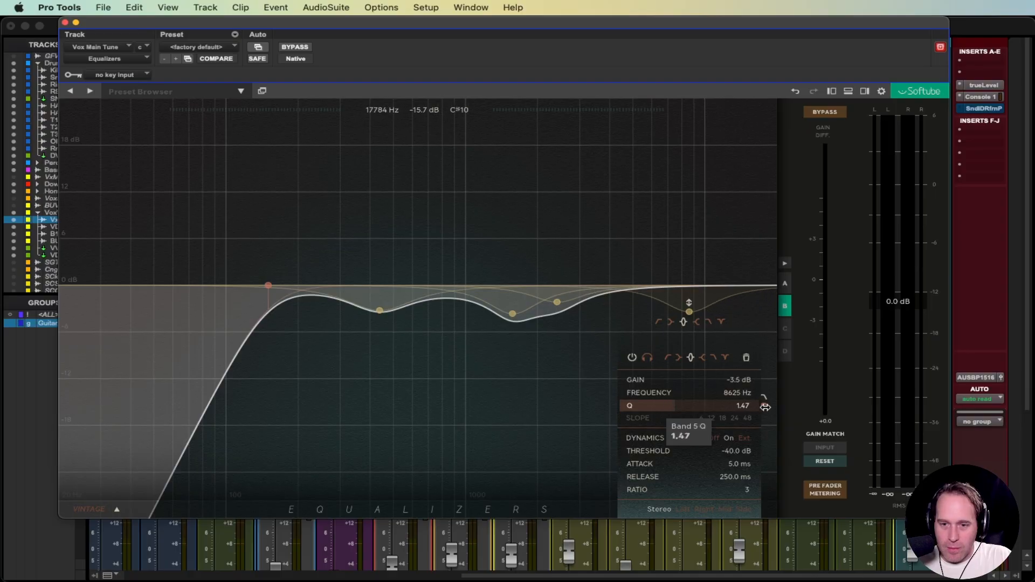
pyautogui.moveTo(762, 405); pyautogui.dragTo(738, 418)
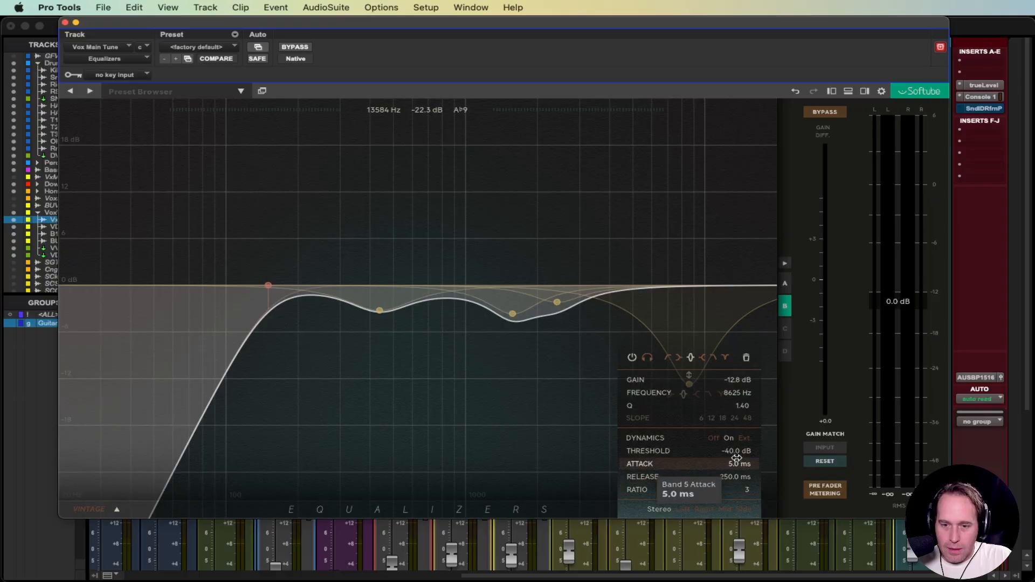
# Set the fifth band's dynamics threshold to -21.1 dB while the vocal plays.
pyautogui.press('space')
pyautogui.moveTo(736, 451); pyautogui.dragTo(672, 451)
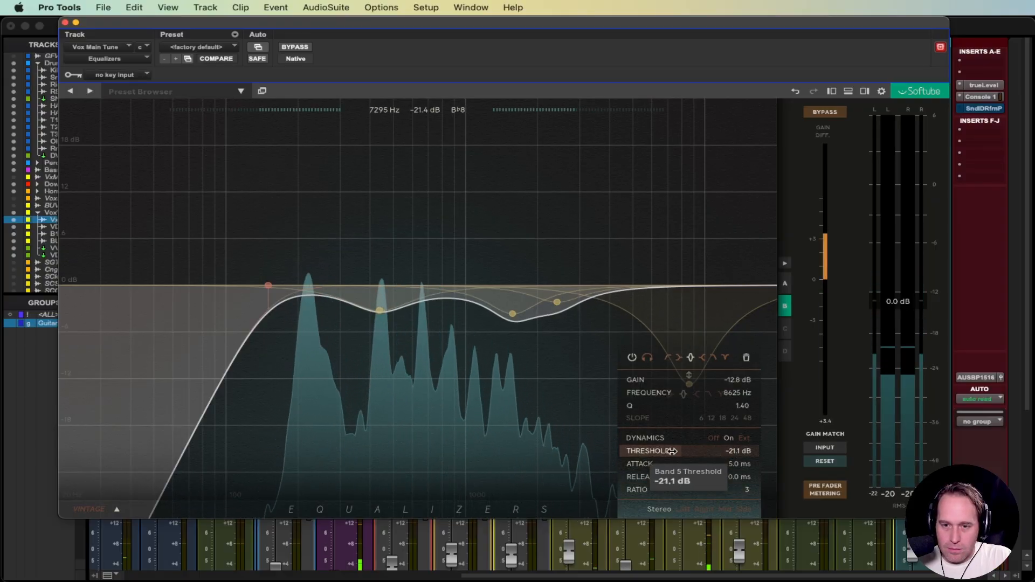
pyautogui.press('space')
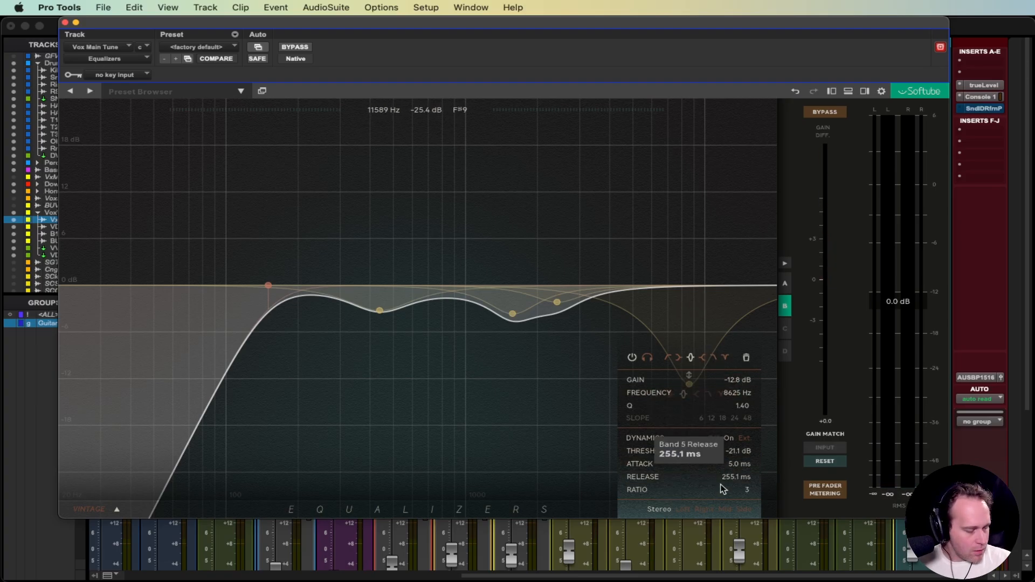
# Set the fifth band's release to 120 ms and audition the vocal.
pyautogui.press('BackSpace')
pyautogui.press('BackSpace')
pyautogui.press('BackSpace')
pyautogui.press('BackSpace')
pyautogui.press('BackSpace')
pyautogui.press('BackSpace')
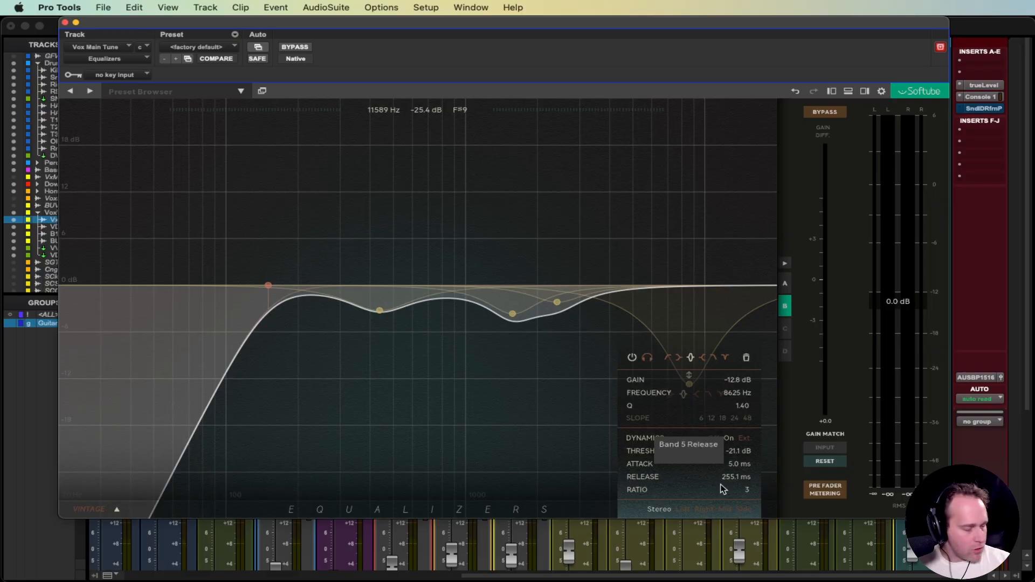
pyautogui.write('120')
pyautogui.press('Return')
pyautogui.press('space')
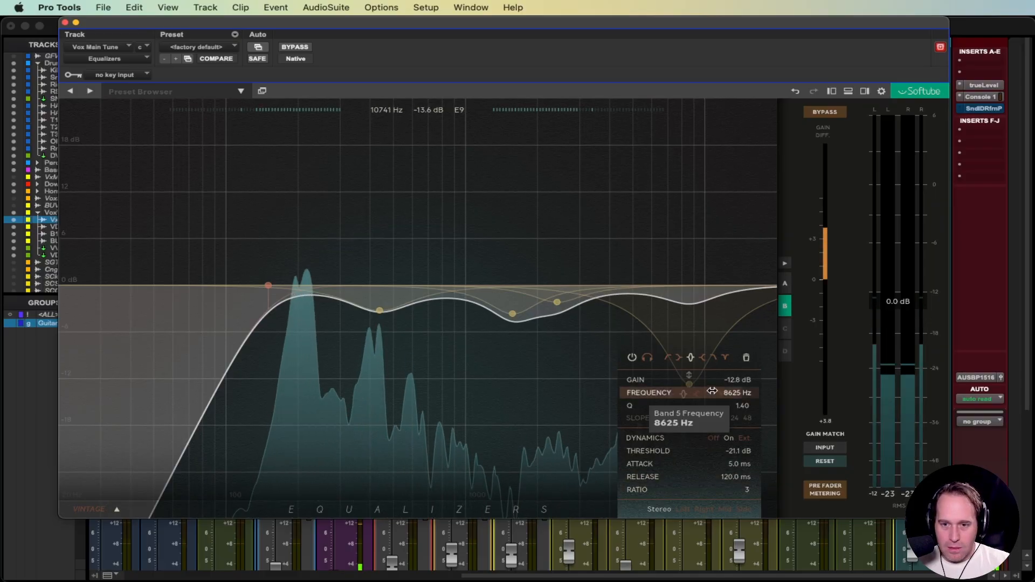
pyautogui.moveTo(555, 303)
pyautogui.press('space')
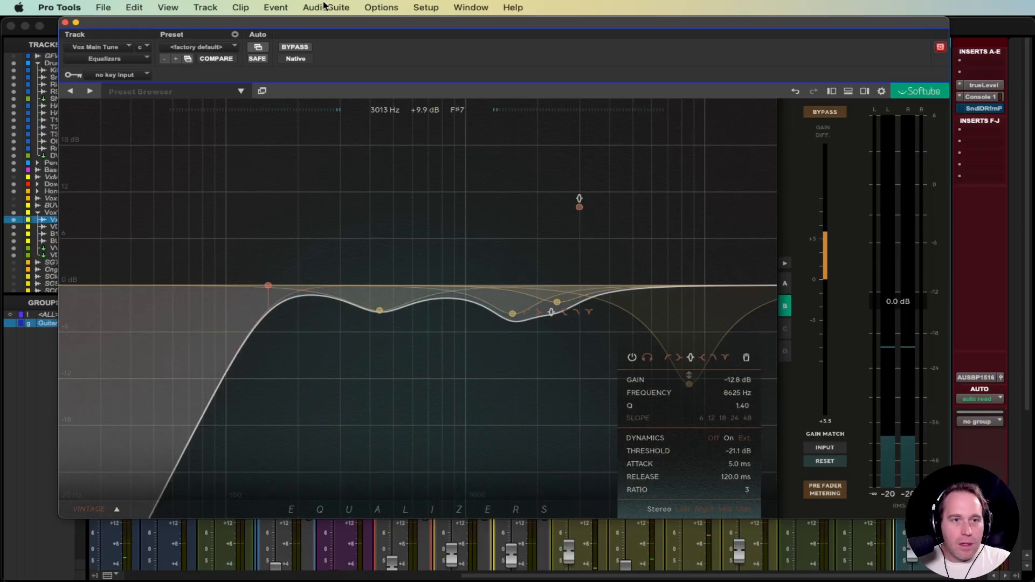
pyautogui.click(426, 7)
pyautogui.click(381, 207)
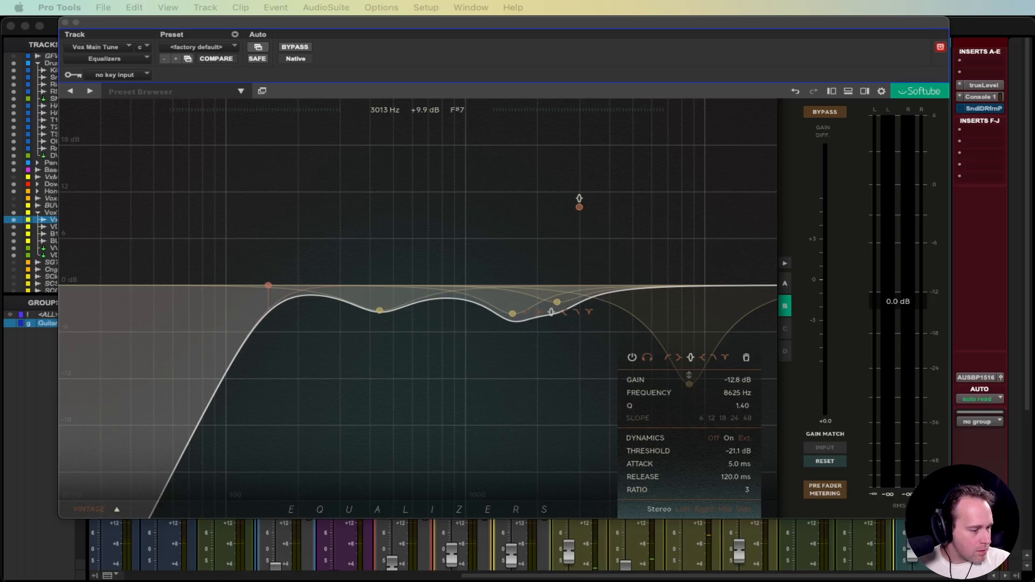
pyautogui.click(452, 28)
# Set the fifth band's dynamics ratio to 10 and audition the vocal.
pyautogui.press('space')
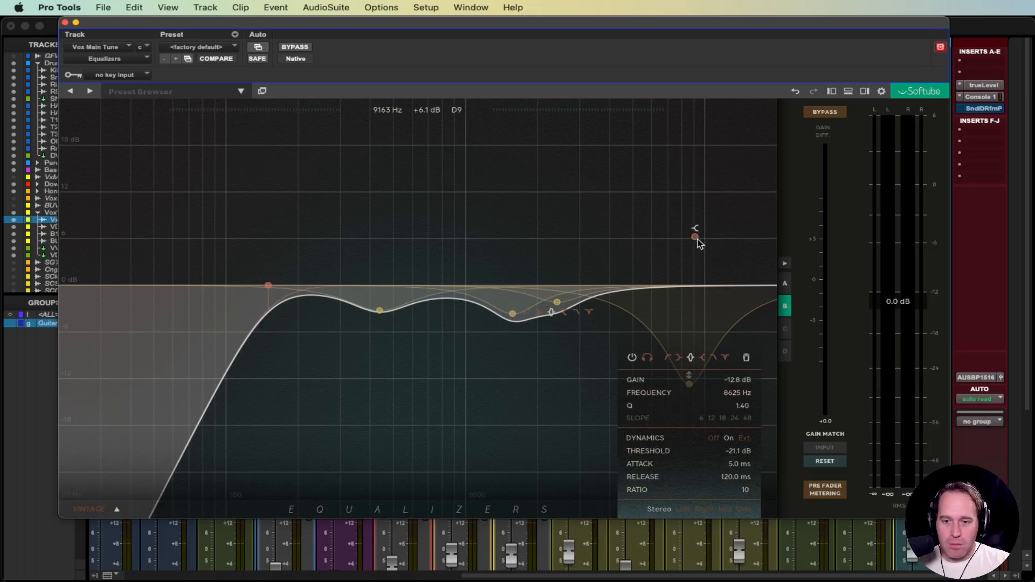
pyautogui.press('space')
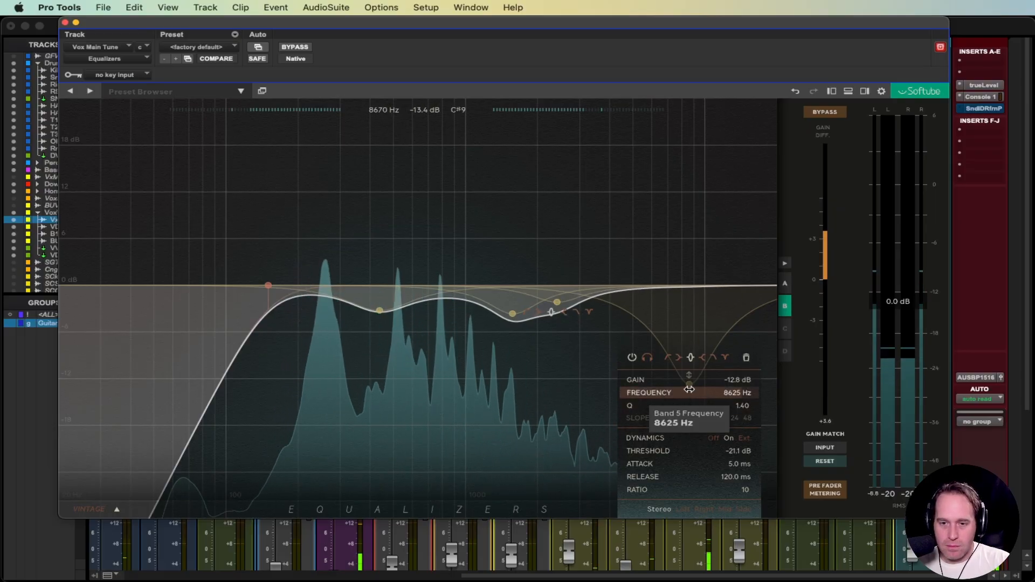
pyautogui.press('space')
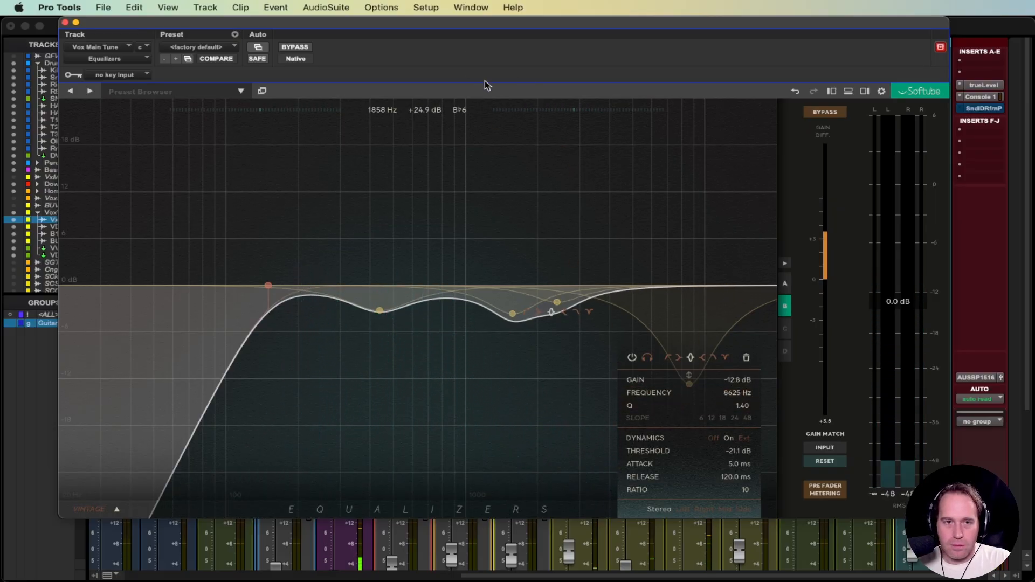
# Compare the vocal with the fifth band muted and active during playback.
pyautogui.click(633, 358)
pyautogui.press('space')
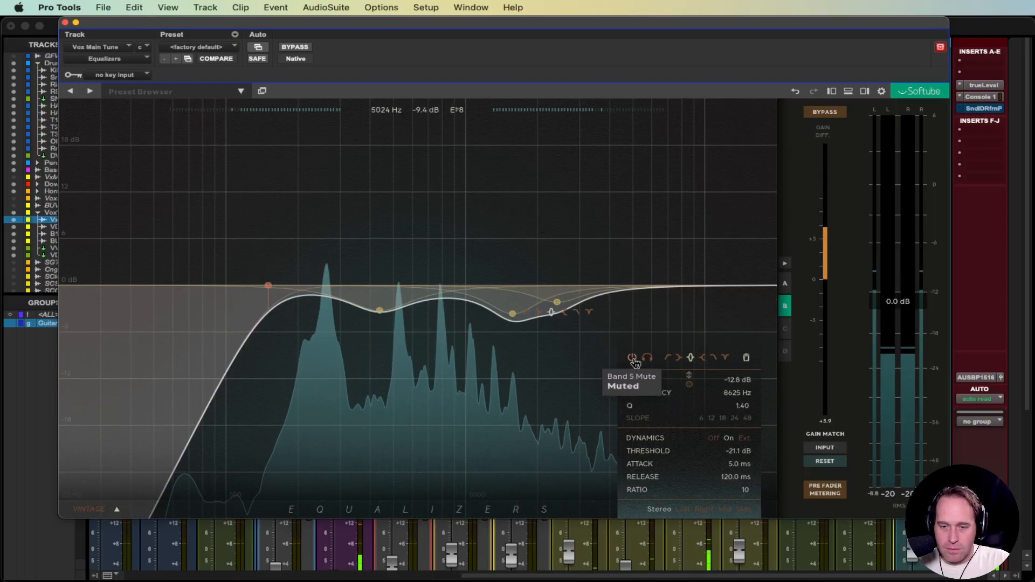
pyautogui.click(633, 358)
pyautogui.press('space')
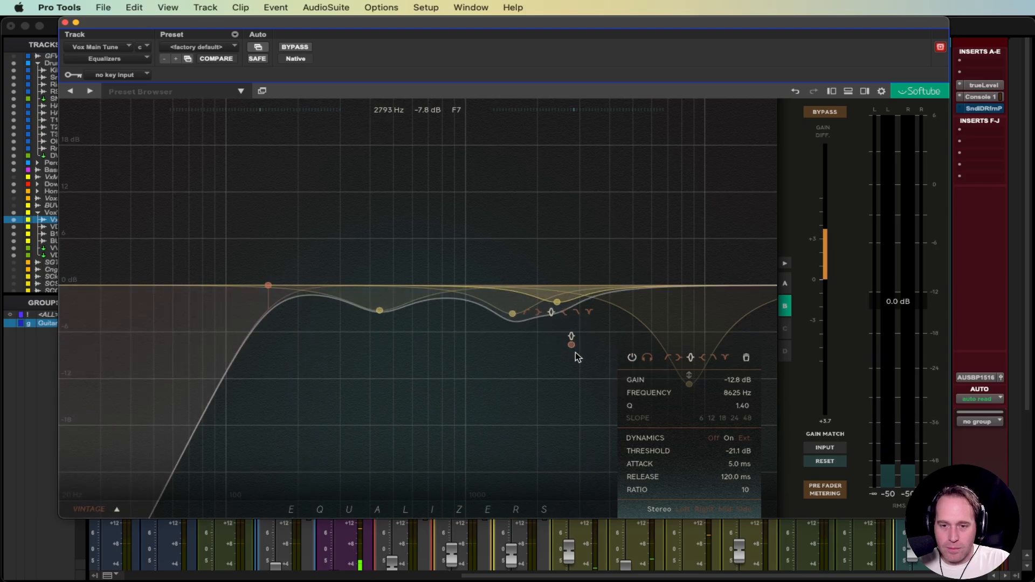
pyautogui.press('space')
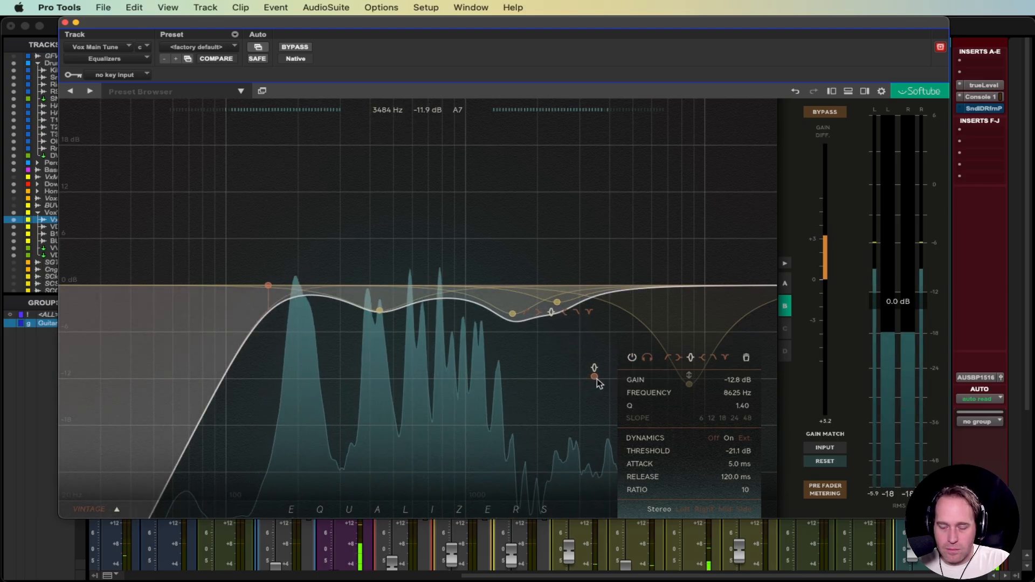
pyautogui.press('space')
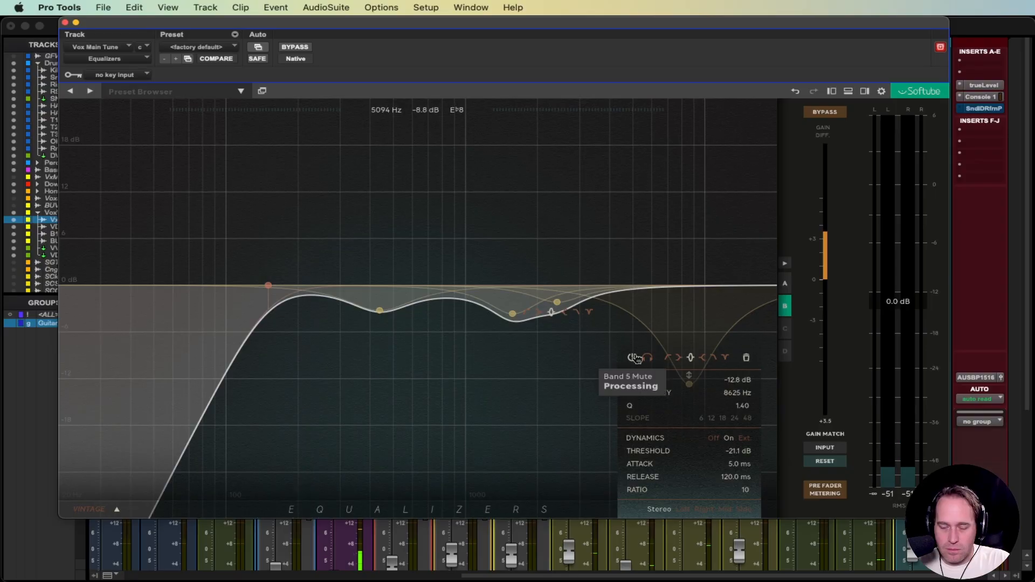
pyautogui.press('space')
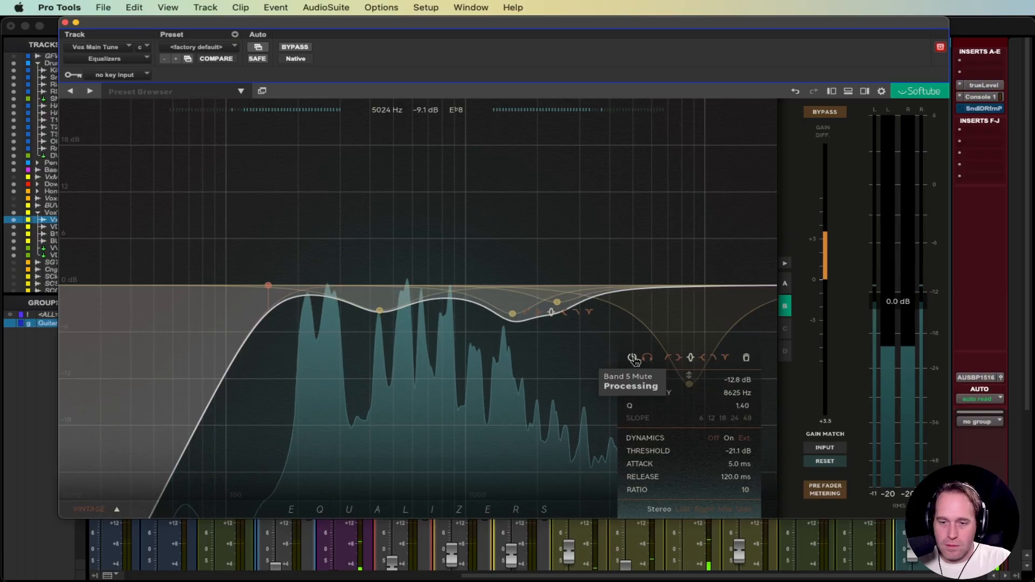
pyautogui.click(633, 358)
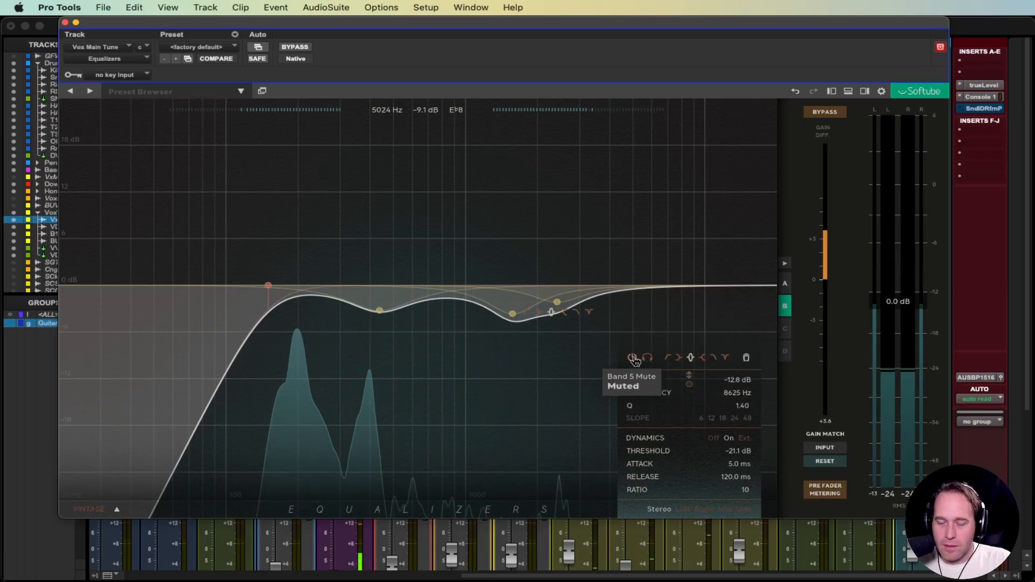
pyautogui.click(633, 358)
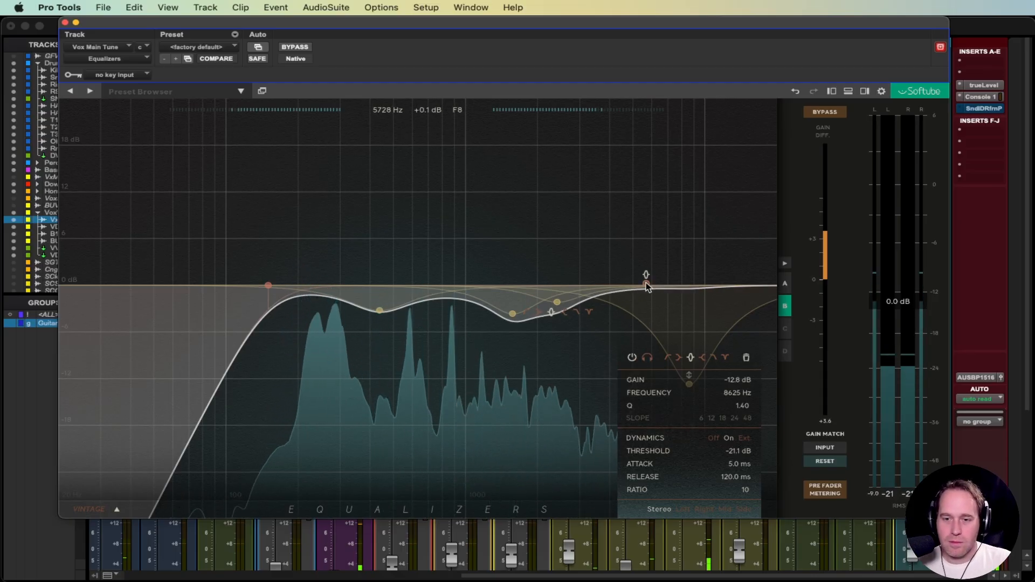
pyautogui.press('space')
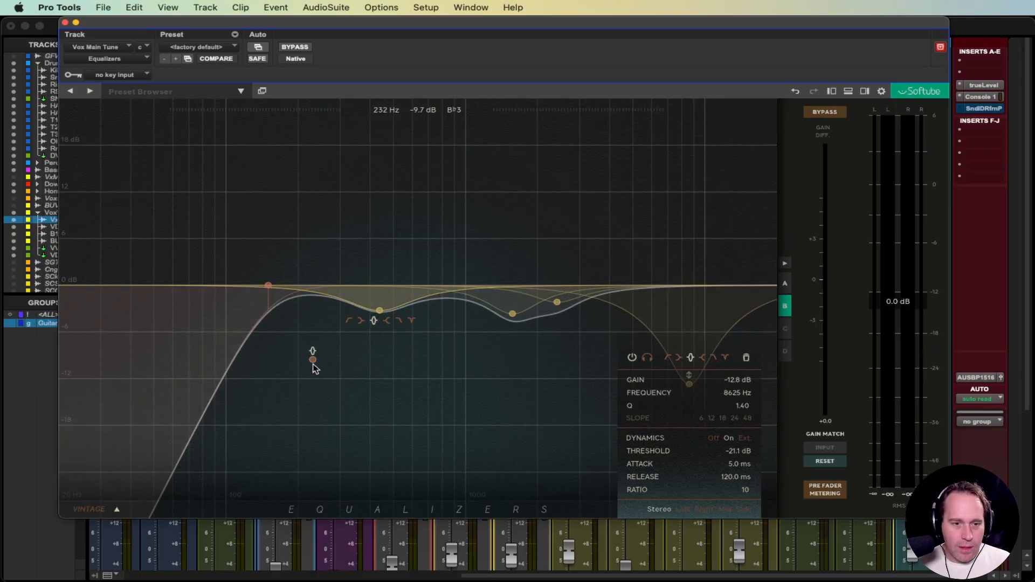
# Add a sixth band as a low shelf cutting 5.5 dB at 295 Hz.
pyautogui.click(314, 363)
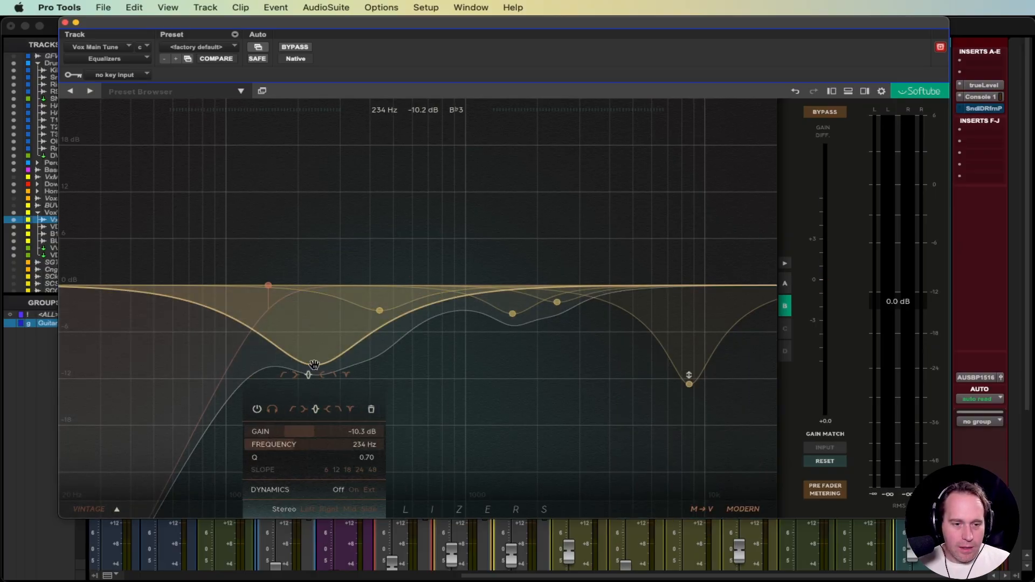
pyautogui.click(305, 410)
pyautogui.moveTo(316, 365); pyautogui.dragTo(337, 328)
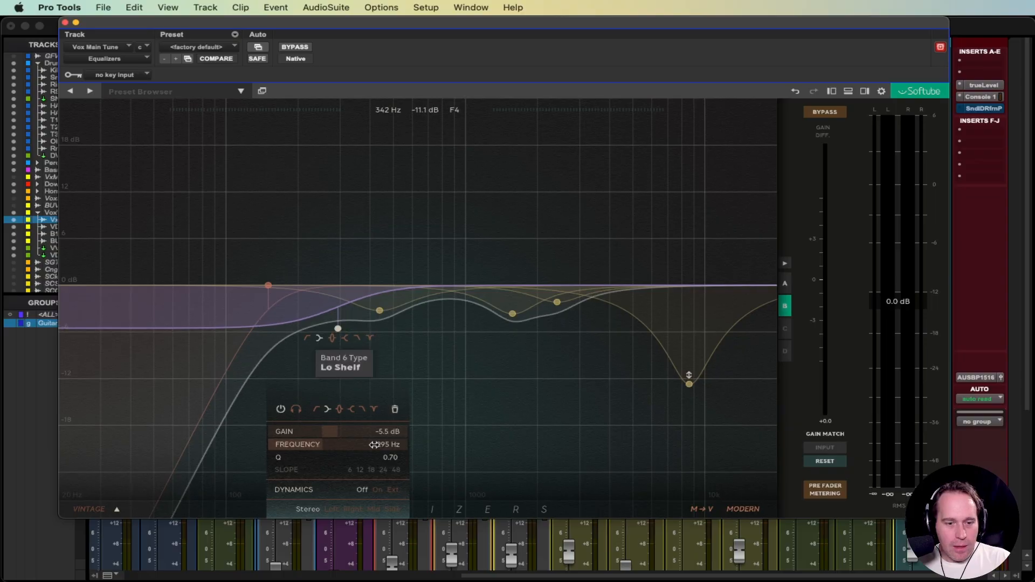
# Make the low shelf dynamic with a 6.2 dB cut at 305 Hz, 5.0 ms attack and 50.0 ms release, and play the vocal.
pyautogui.click(377, 490)
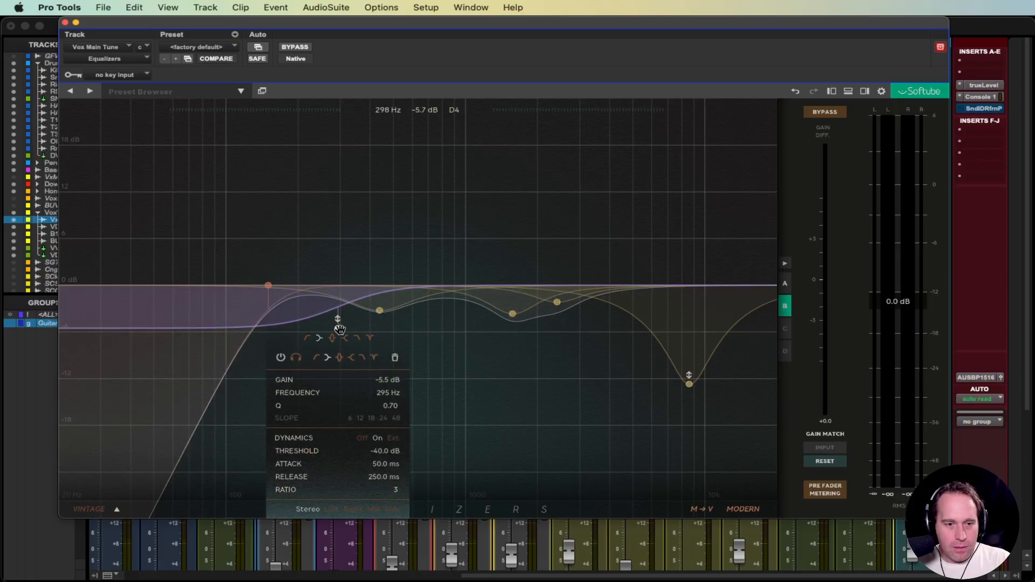
pyautogui.moveTo(341, 334); pyautogui.dragTo(340, 326)
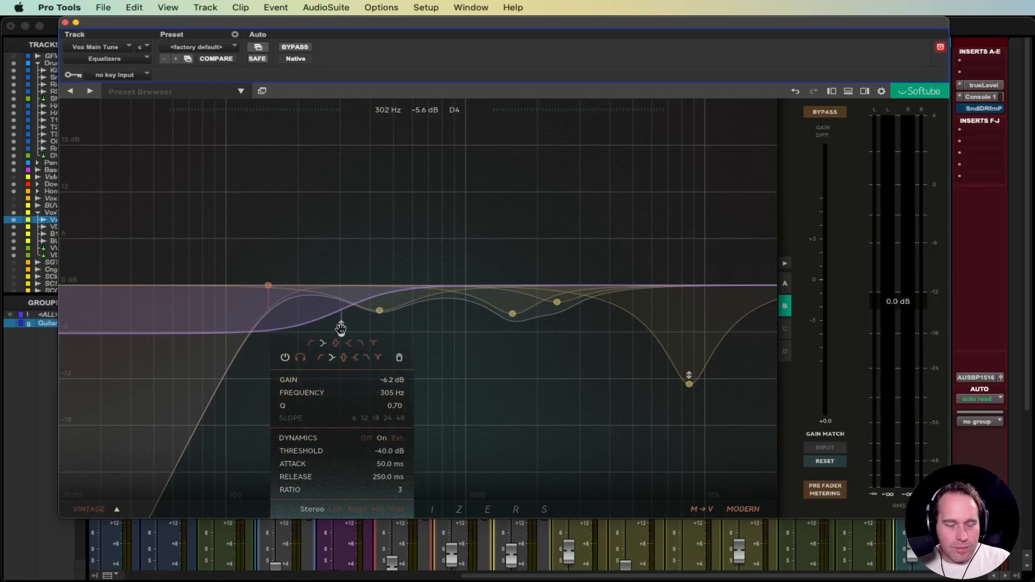
pyautogui.moveTo(379, 465); pyautogui.dragTo(366, 465)
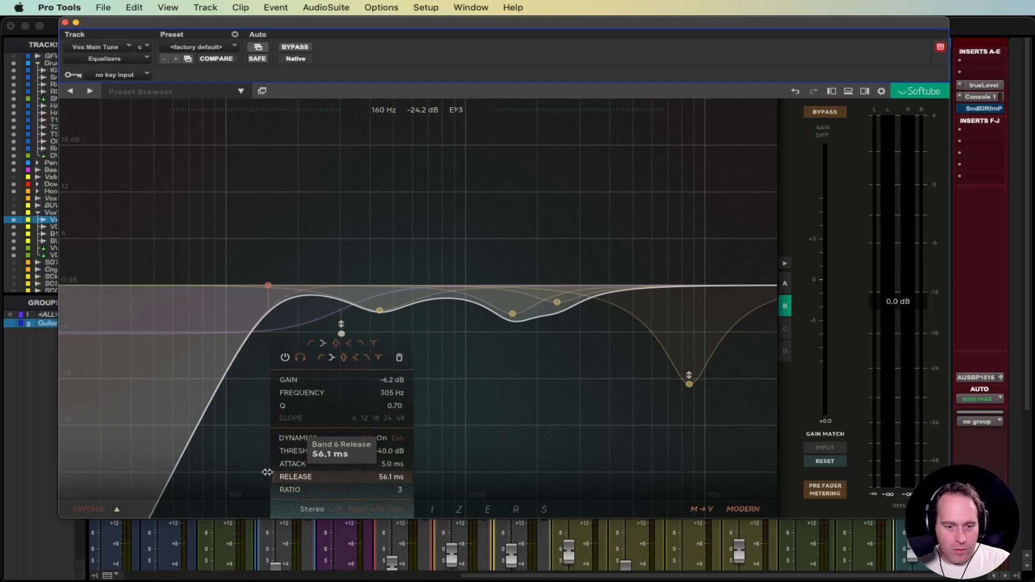
pyautogui.press('space')
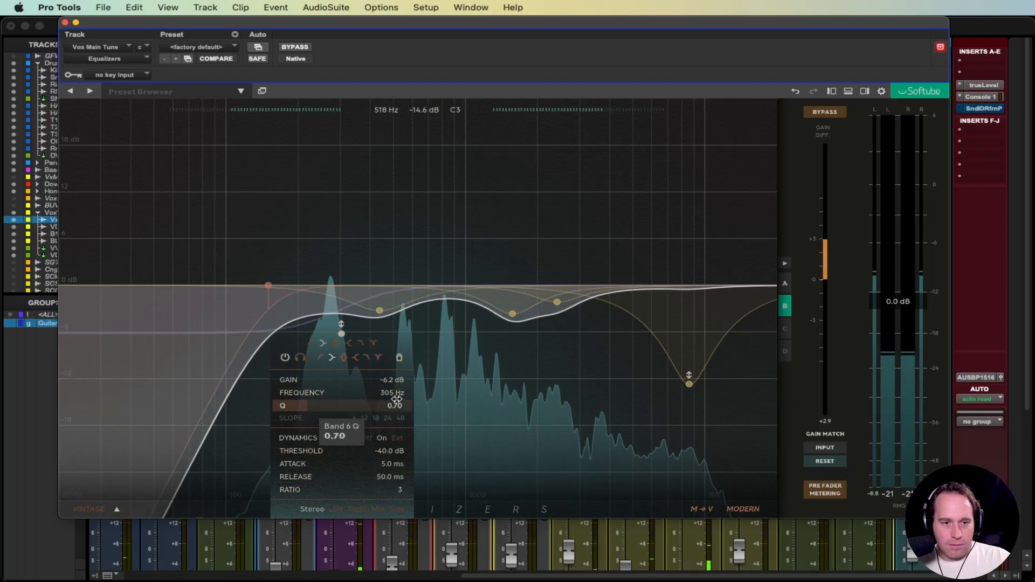
# Check the low shelf in solo, set its threshold to -28.2 dB, and audition the vocal.
pyautogui.click(302, 357)
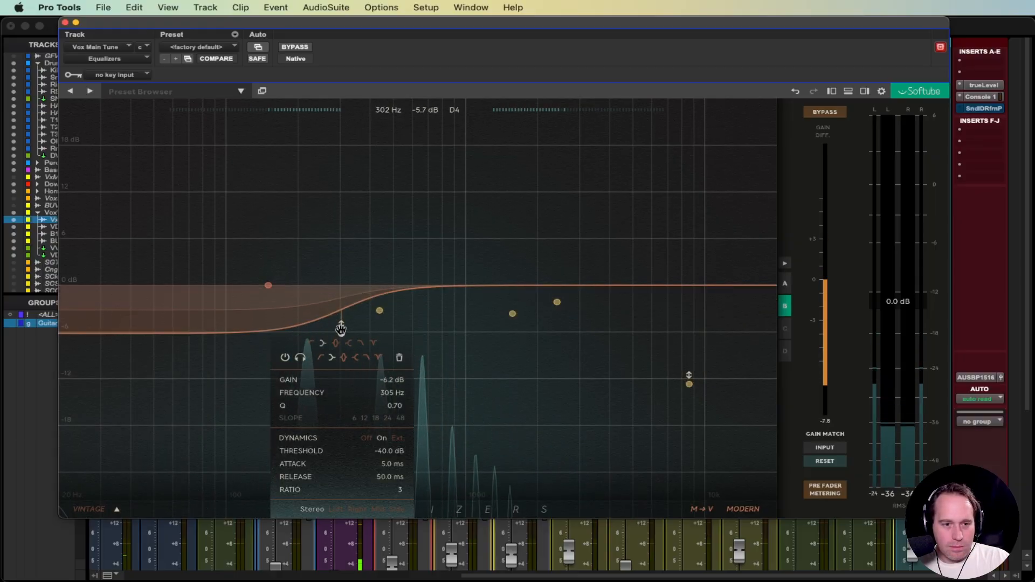
pyautogui.click(300, 359)
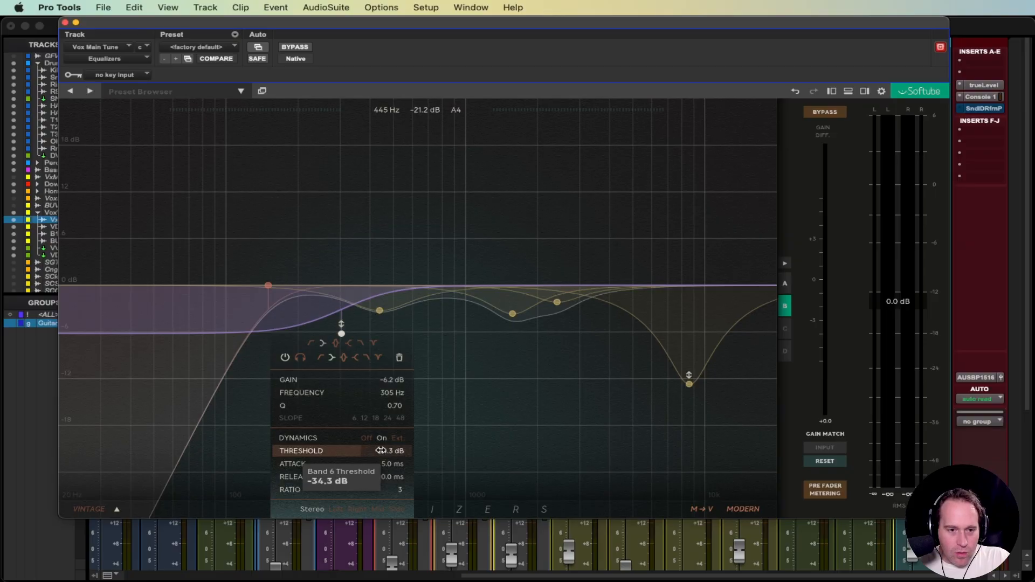
pyautogui.press('space')
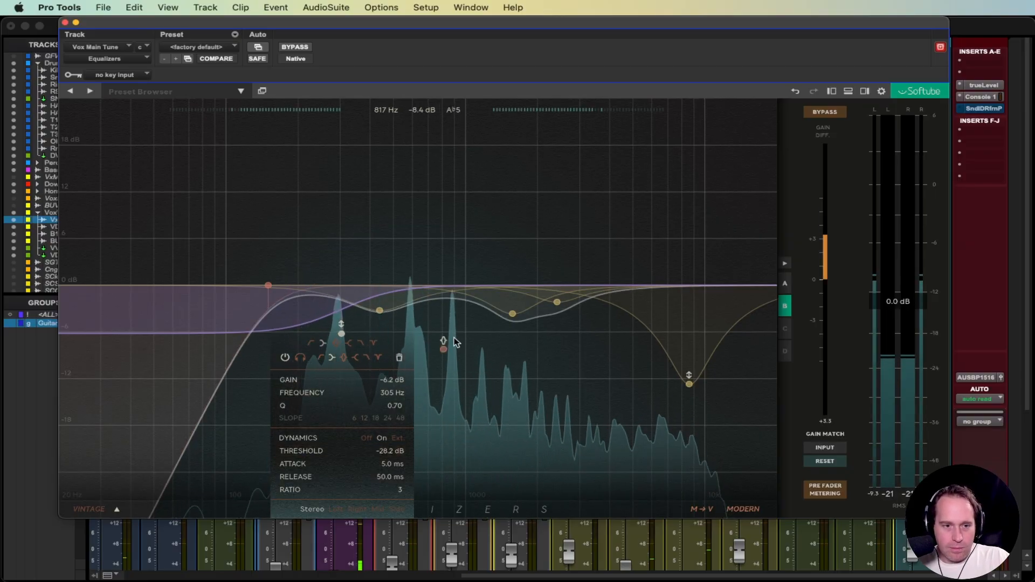
pyautogui.press('space')
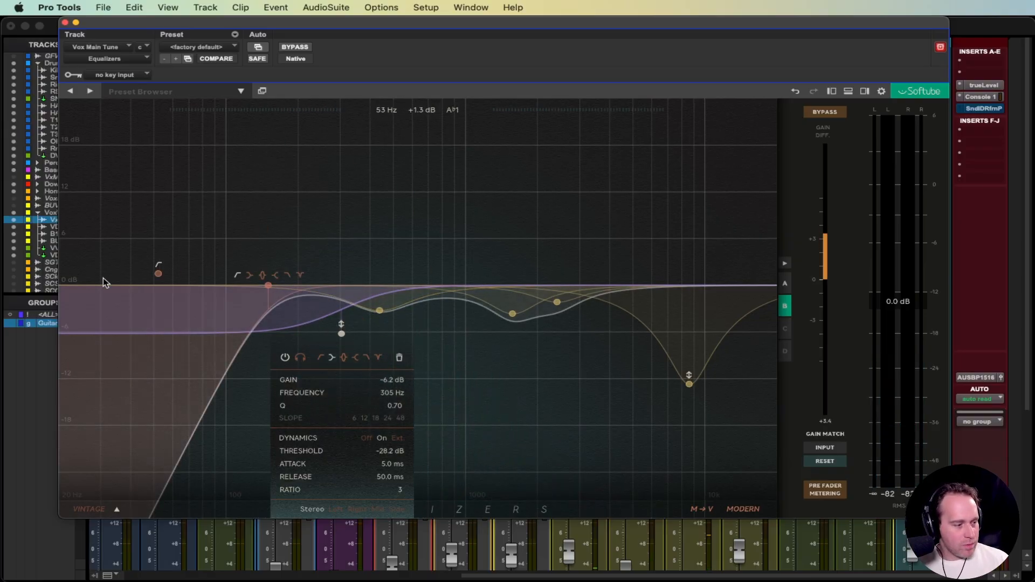
# Play the vocal and compare the equalizer plug-in bypassed and active.
pyautogui.press('space')
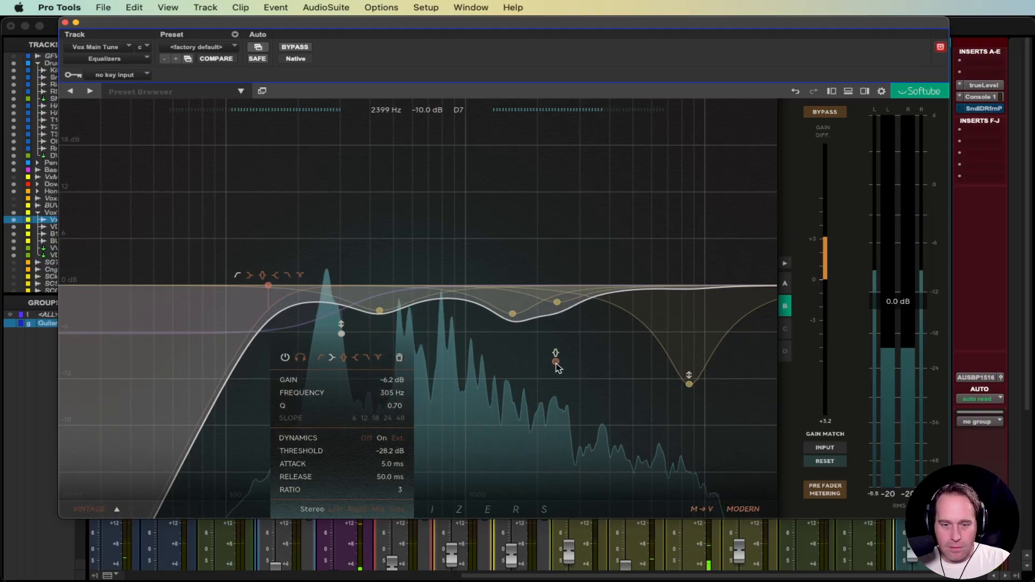
pyautogui.press('space')
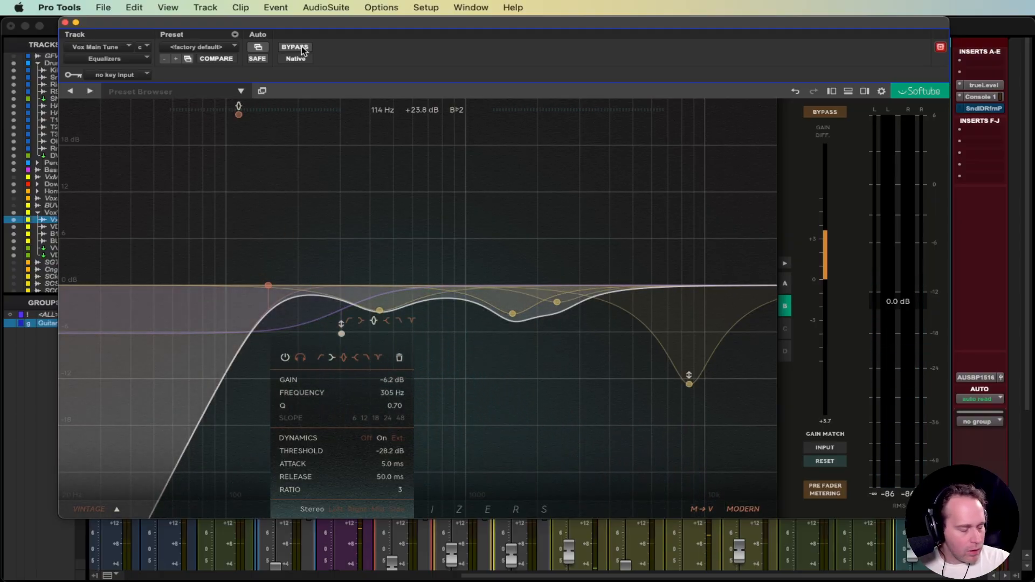
pyautogui.press('space')
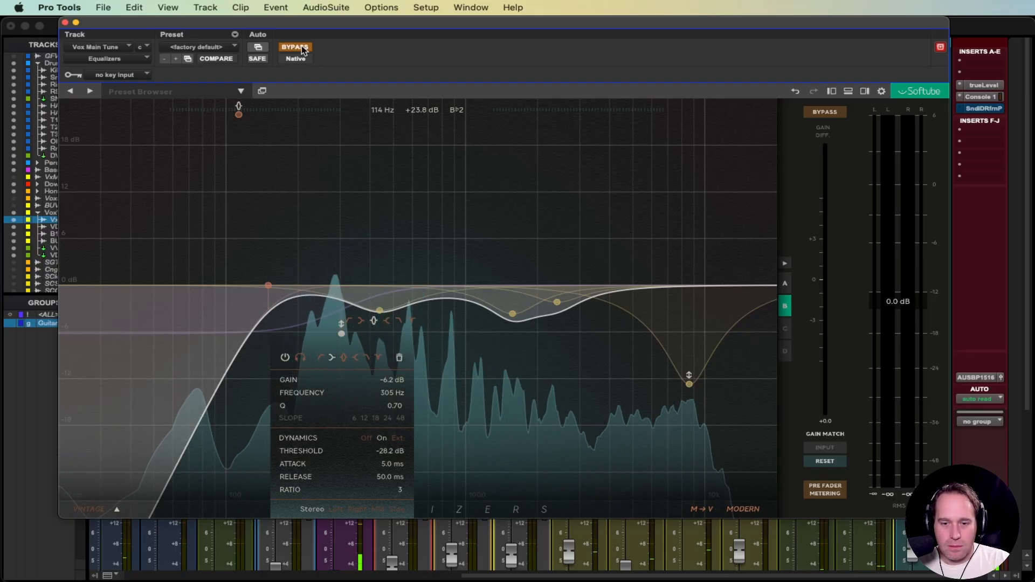
pyautogui.click(302, 47)
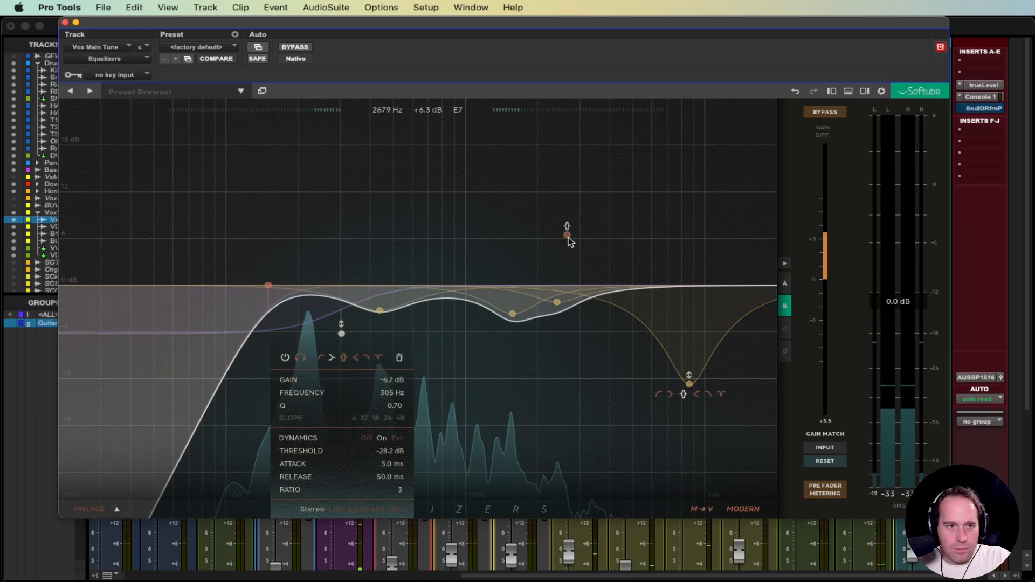
# Load the Chandler Limited Curve Bender as the vintage equalizer on the vocal and start playback.
pyautogui.moveTo(102, 28); pyautogui.dragTo(96, 85)
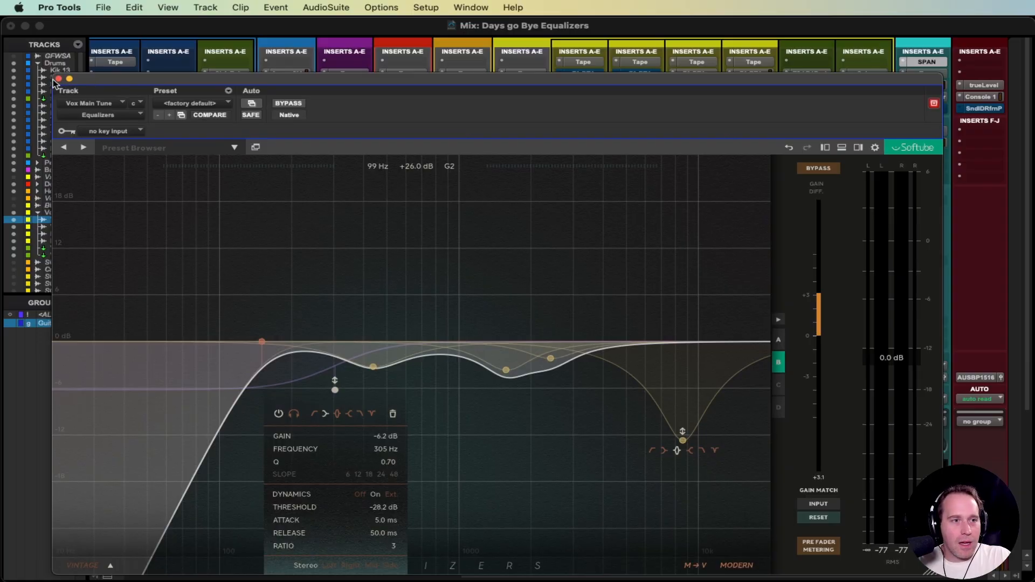
pyautogui.moveTo(491, 79); pyautogui.dragTo(470, 43)
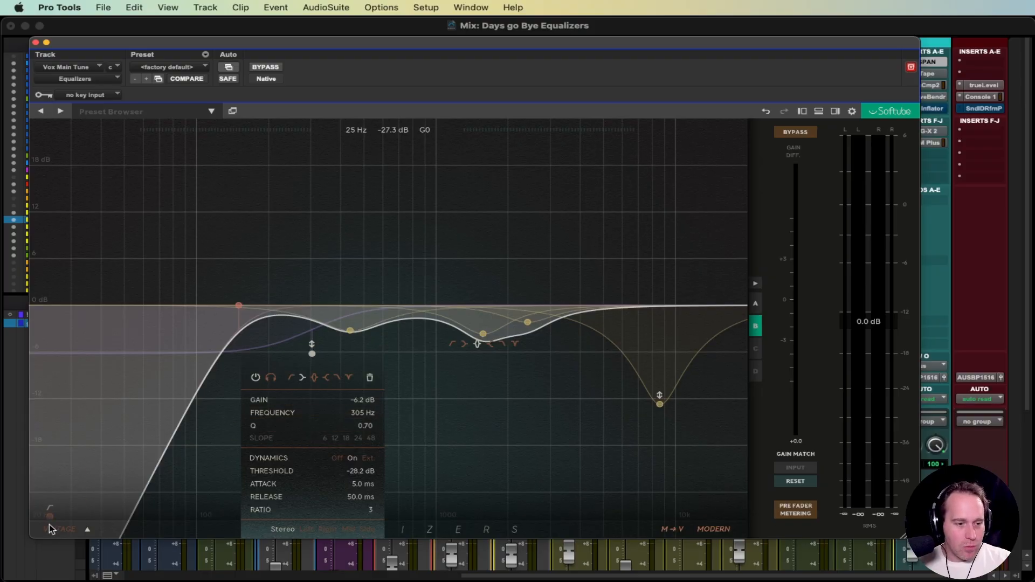
pyautogui.click(89, 531)
pyautogui.click(120, 473)
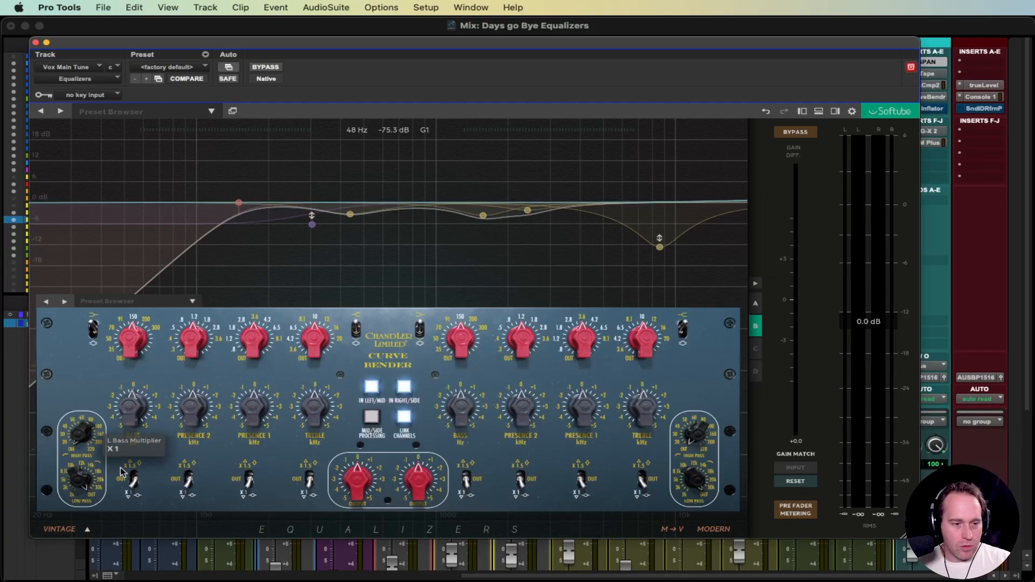
pyautogui.press('space')
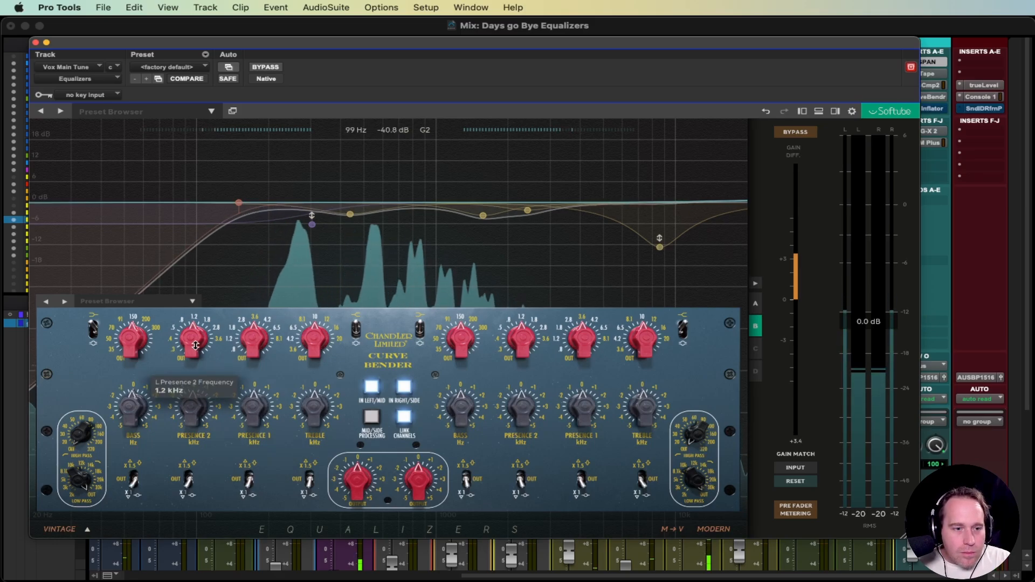
# Cut Presence 2 at 0.8 kHz on the Curve Bender and boost its bass at 200 Hz and its treble.
pyautogui.moveTo(195, 345); pyautogui.dragTo(195, 356)
pyautogui.moveTo(192, 410); pyautogui.dragTo(188, 424)
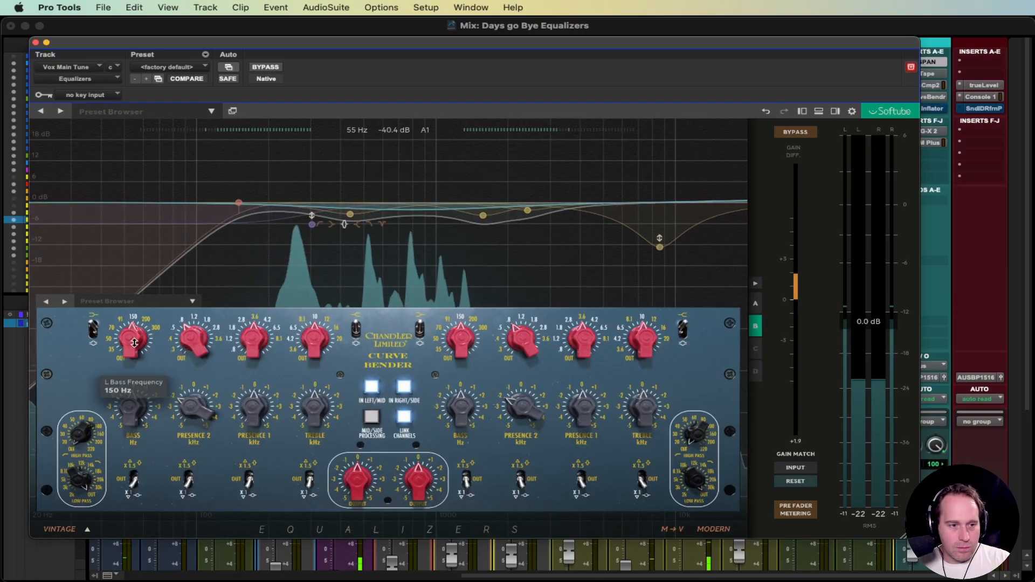
pyautogui.moveTo(137, 345); pyautogui.dragTo(137, 340)
pyautogui.moveTo(135, 408); pyautogui.dragTo(136, 399)
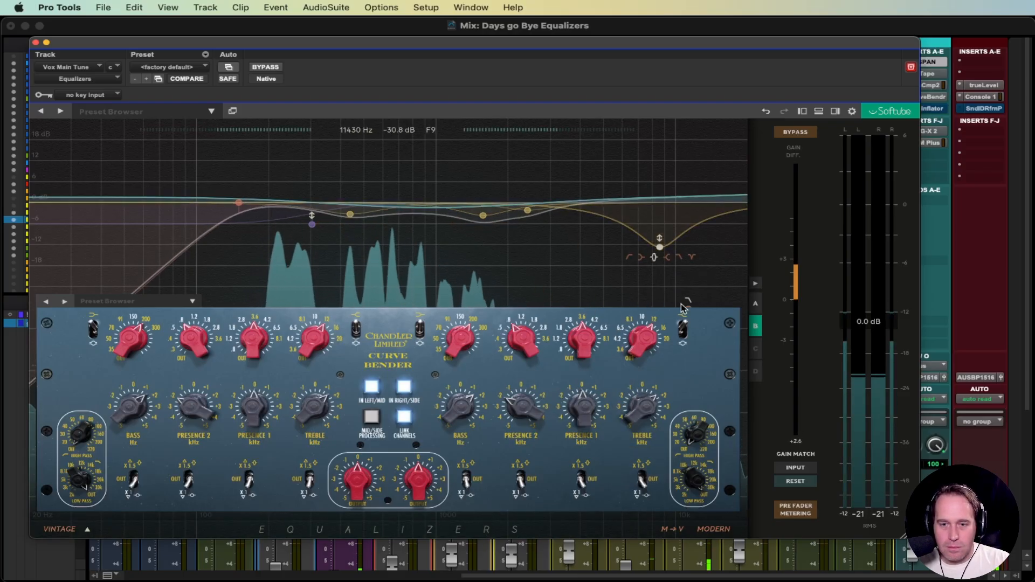
pyautogui.click(661, 400)
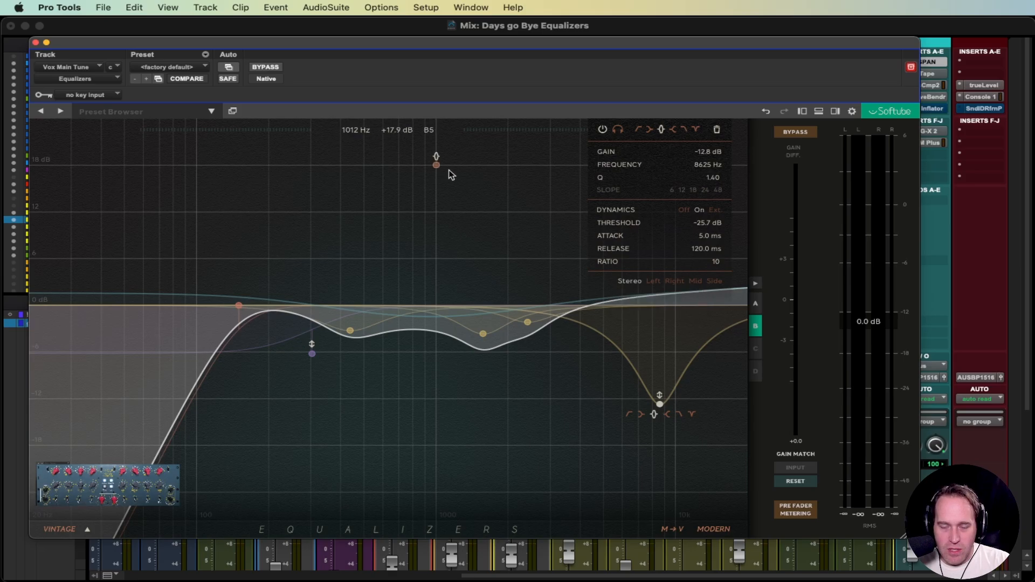
# Reopen the collapsed Curve Bender at full size and reposition the plug-in window over the mixer.
pyautogui.press('space')
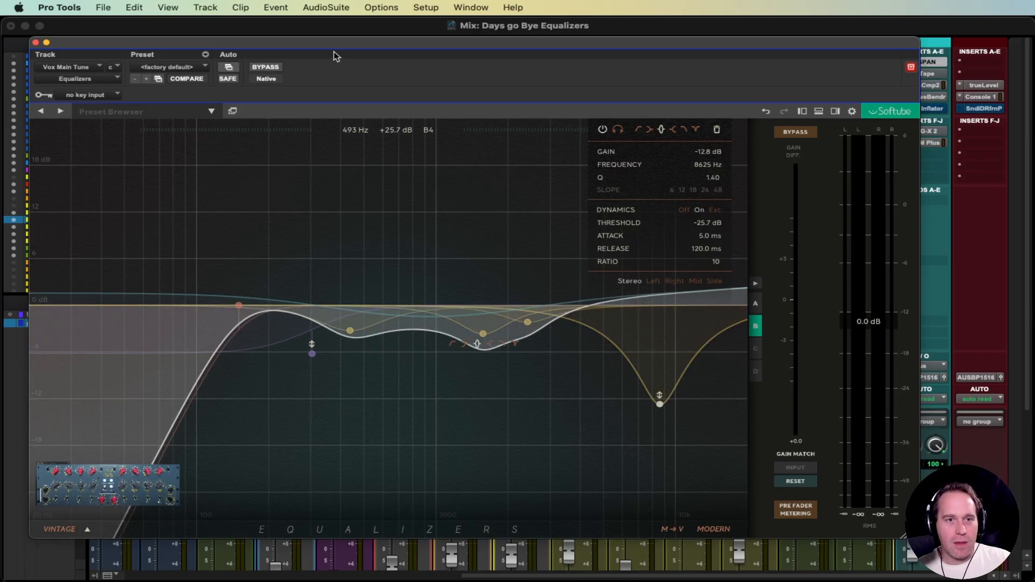
pyautogui.moveTo(340, 46); pyautogui.dragTo(380, 88)
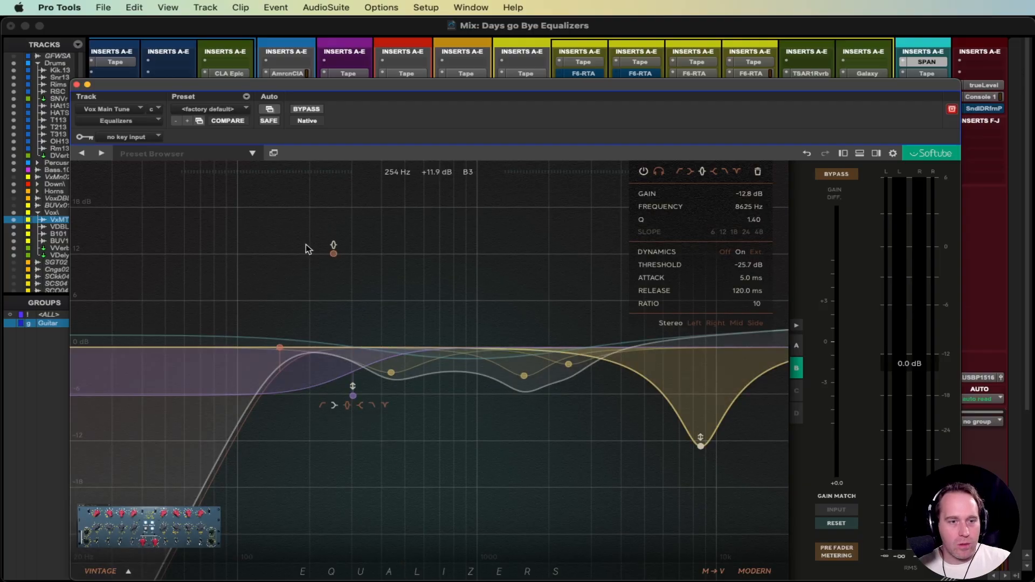
pyautogui.click(213, 515)
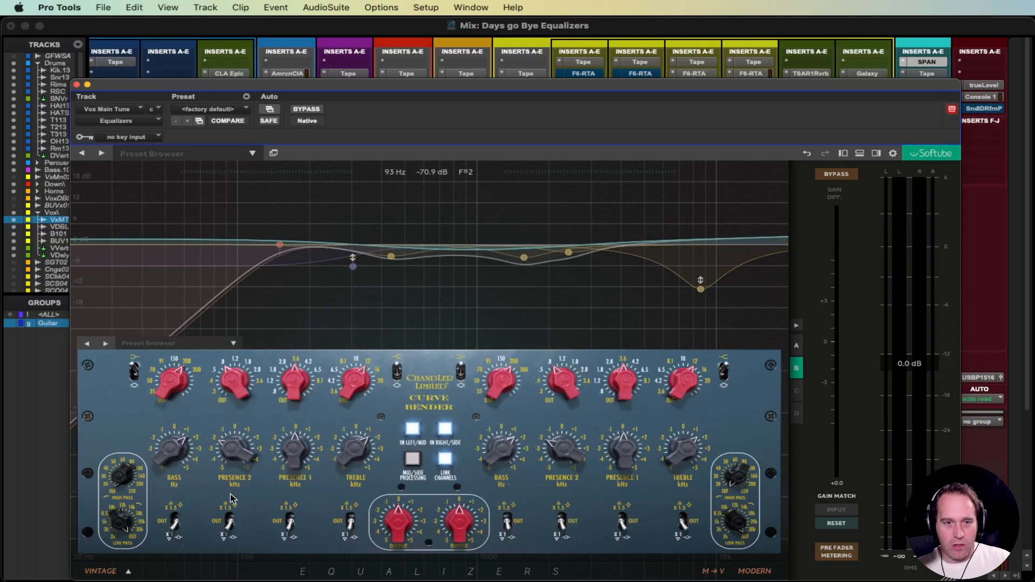
pyautogui.moveTo(368, 90); pyautogui.dragTo(346, 79)
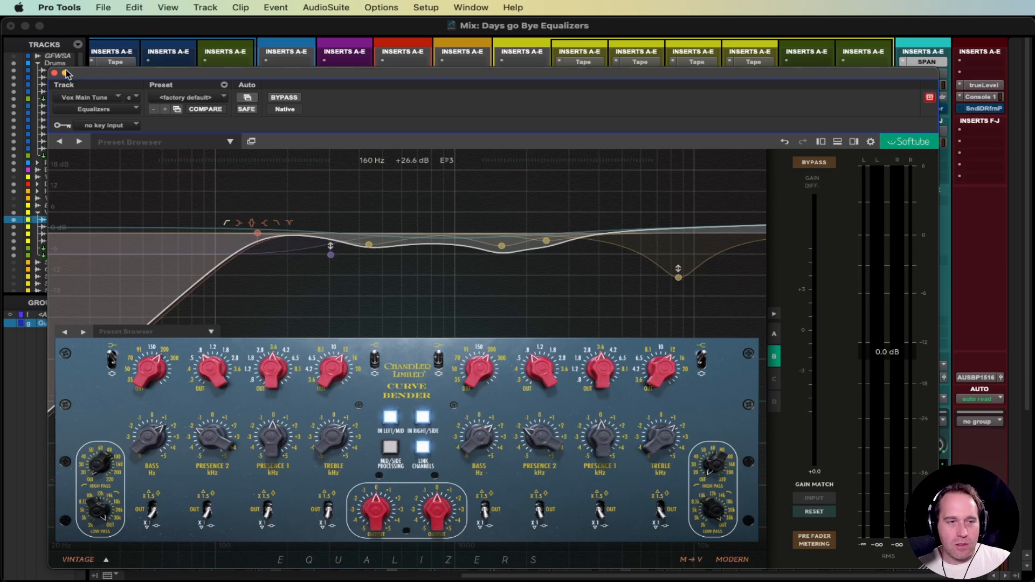